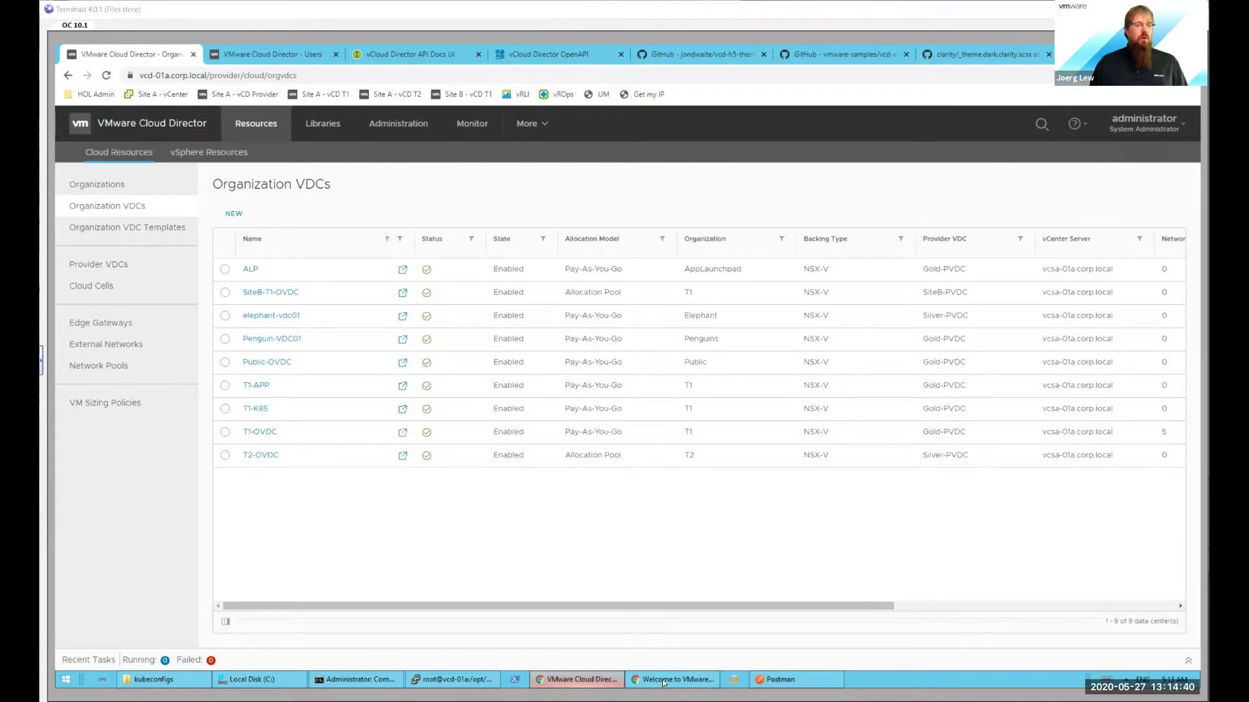
Step: Switch to the tenant portal's login window and sign in with the saved t1admin user name and password
left_click(662, 681)
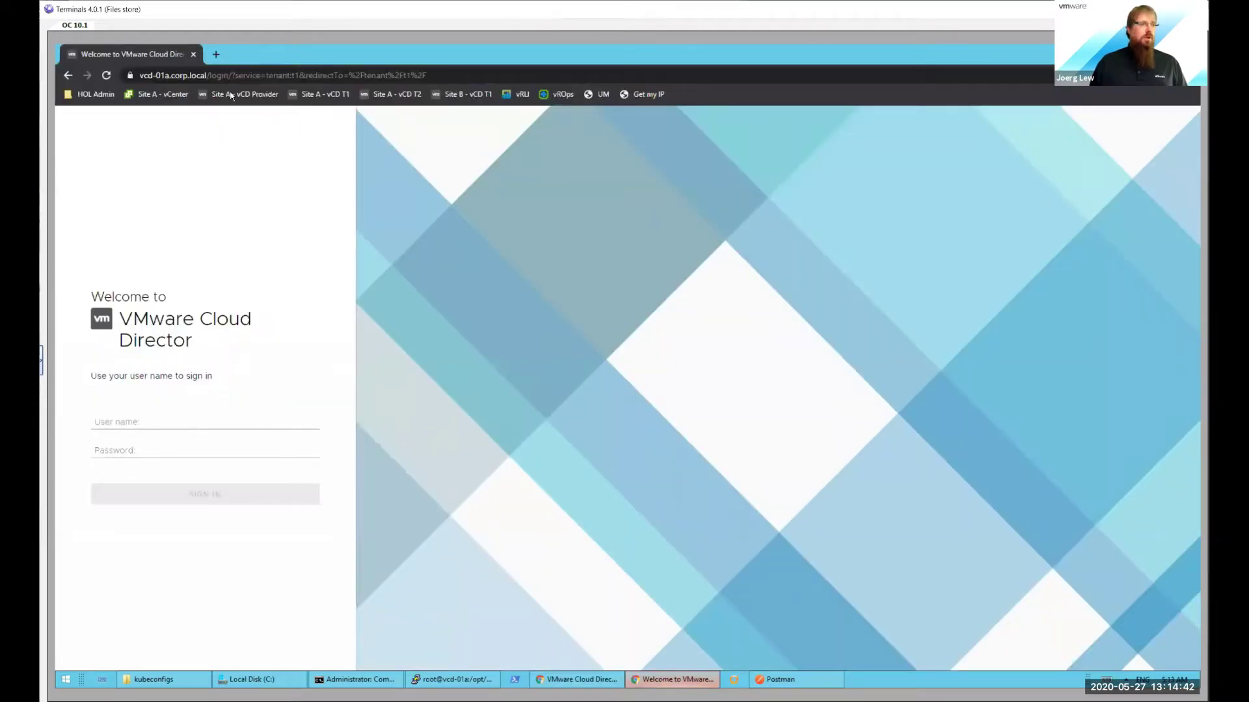
left_click(180, 419)
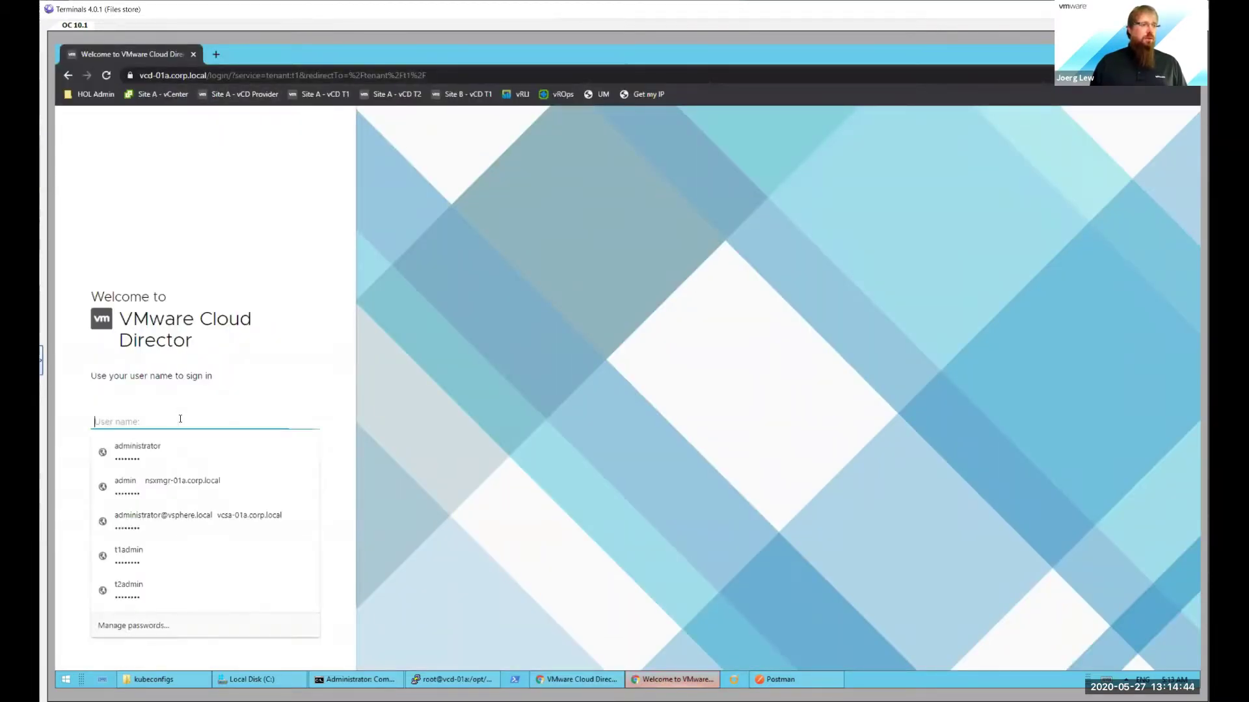
left_click(136, 553)
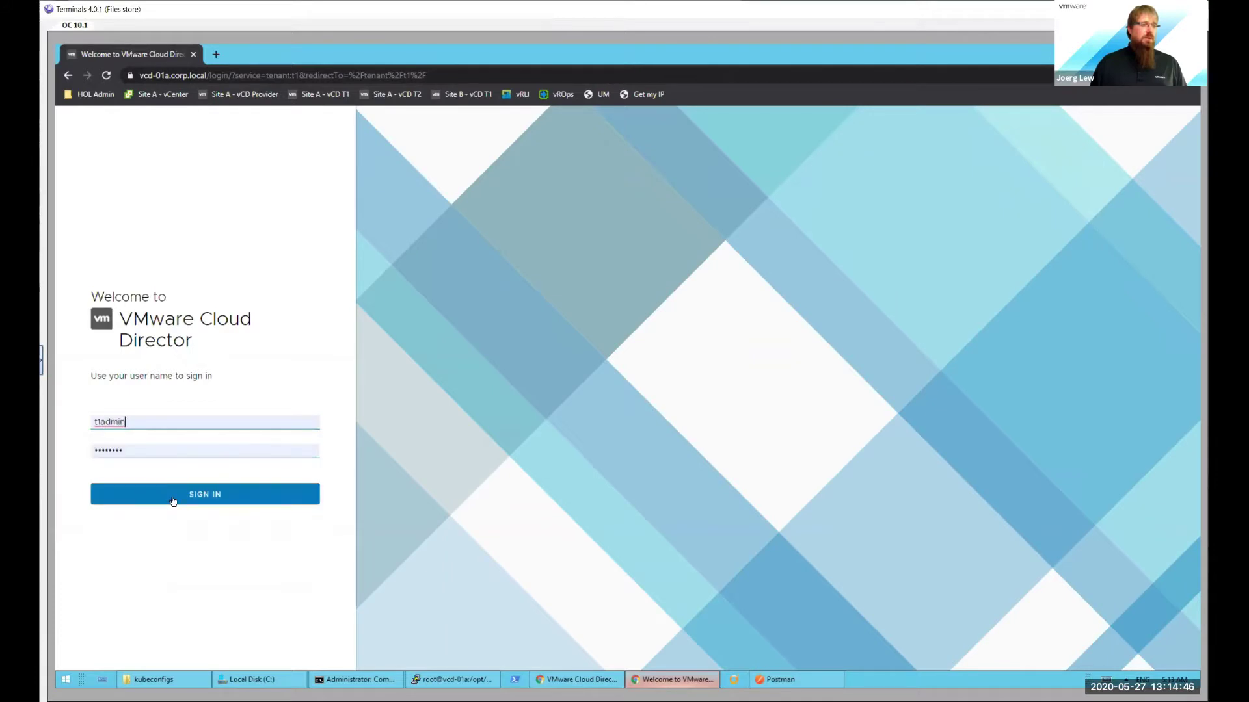
left_click(173, 501)
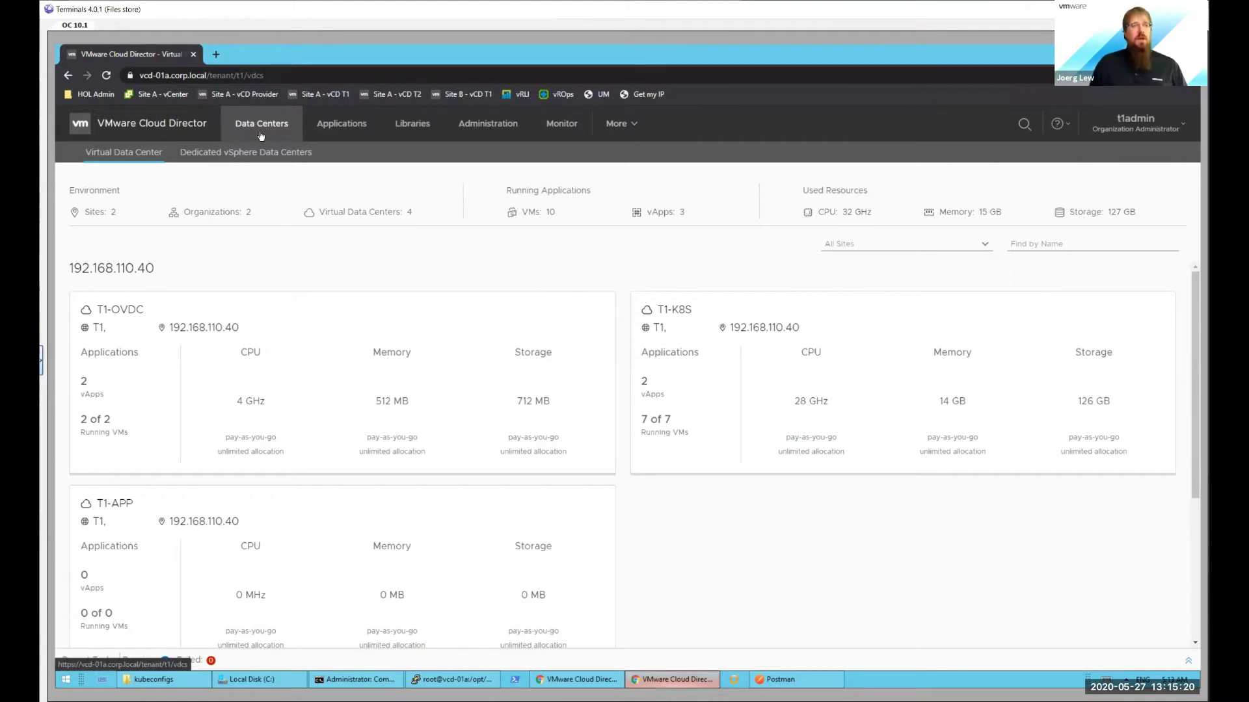
Step: Examine the tenant portal's help options and the signed-in user's account options
left_click(1064, 127)
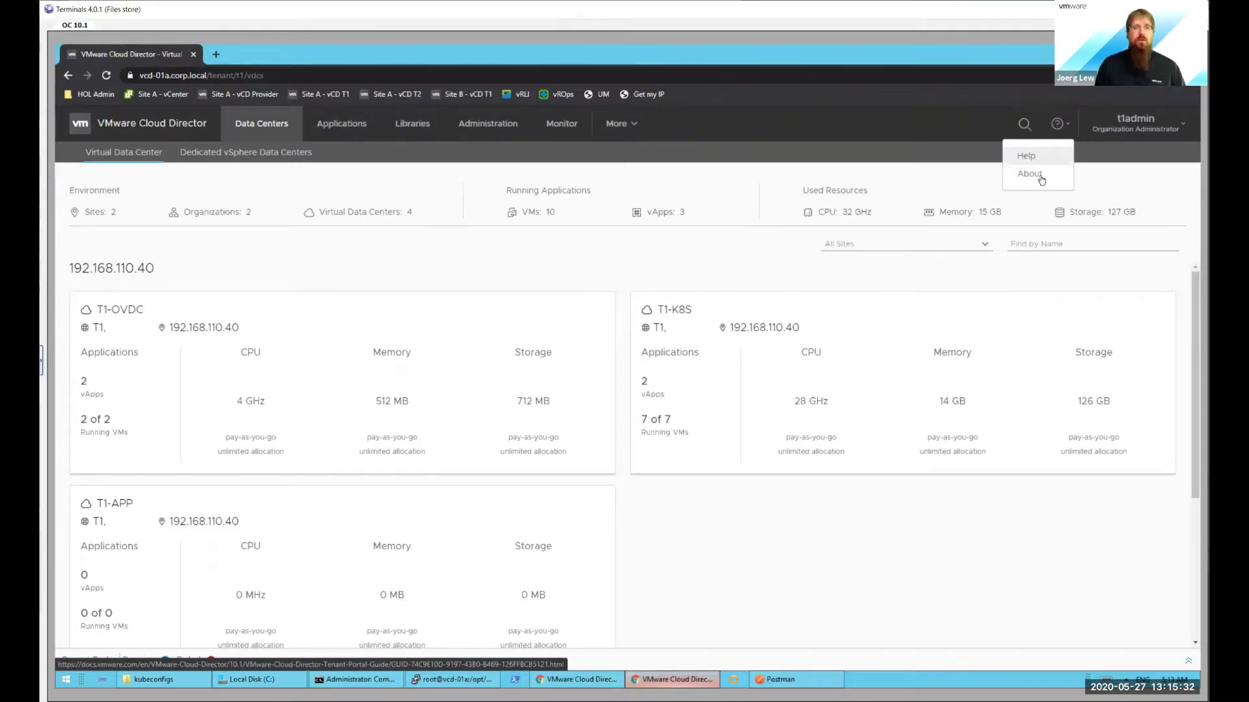
left_click(1177, 124)
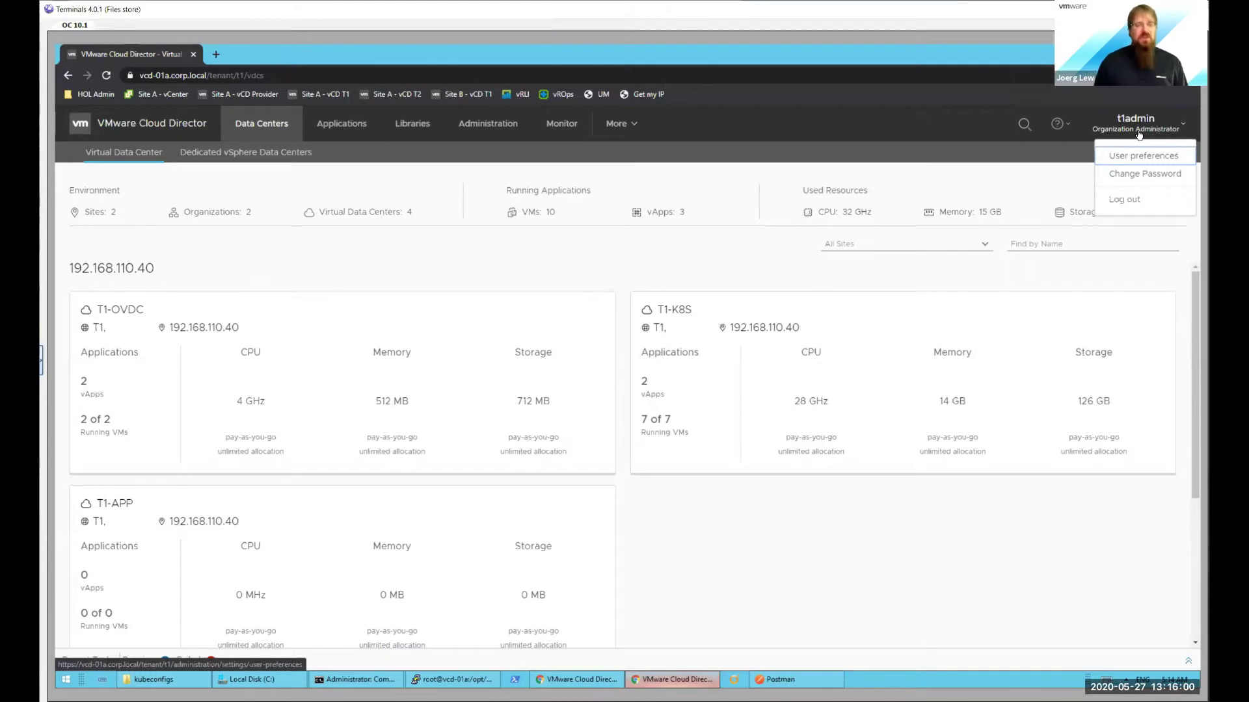
left_click(1135, 156)
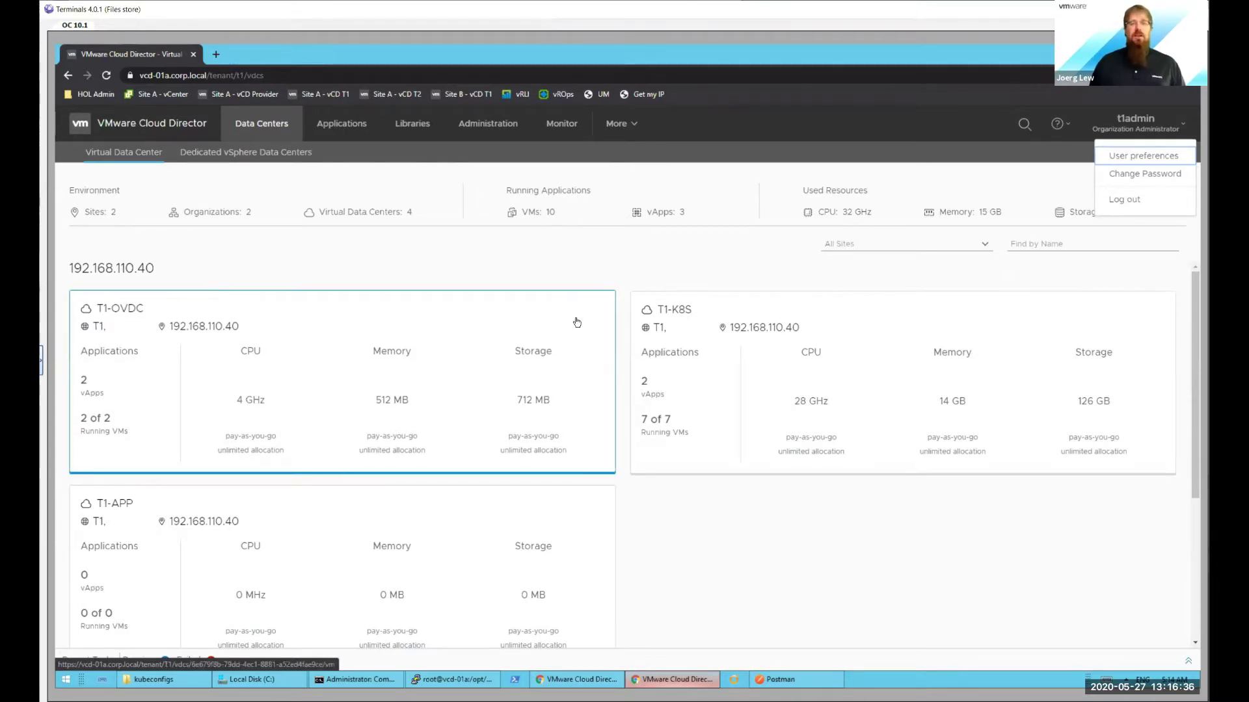
Step: Log out of the tenant portal and return to its login page
left_click(1133, 210)
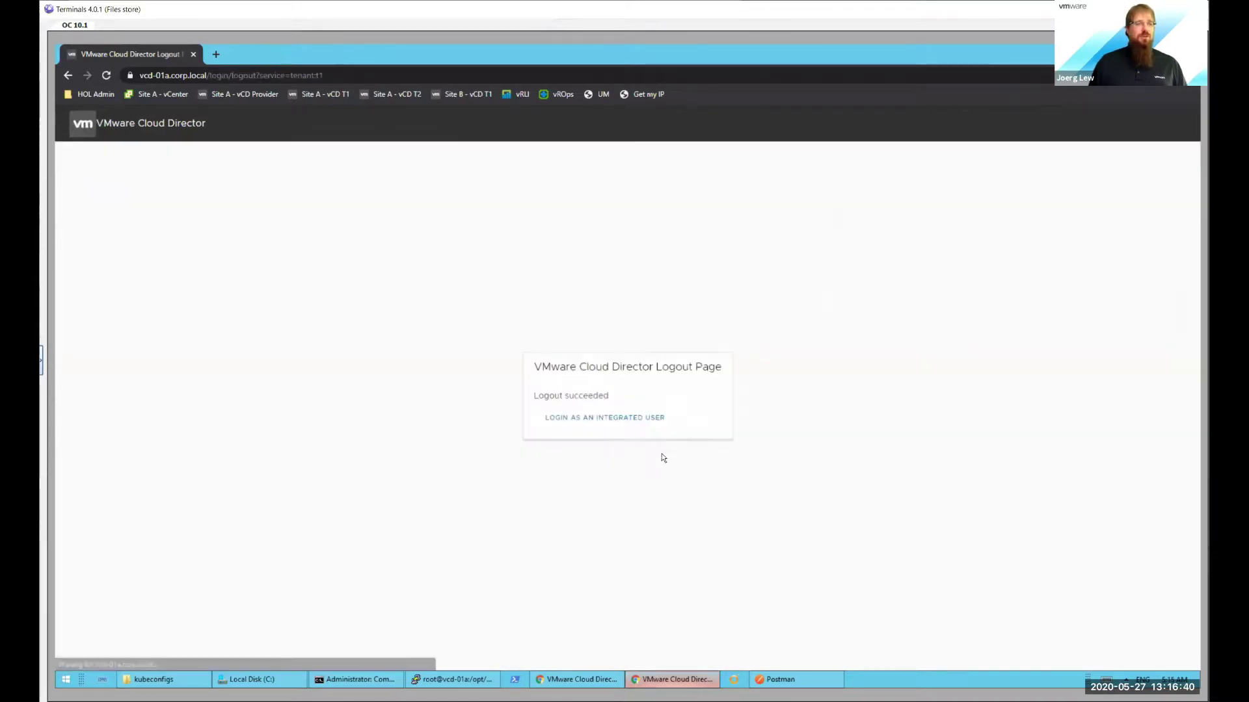
left_click(633, 419)
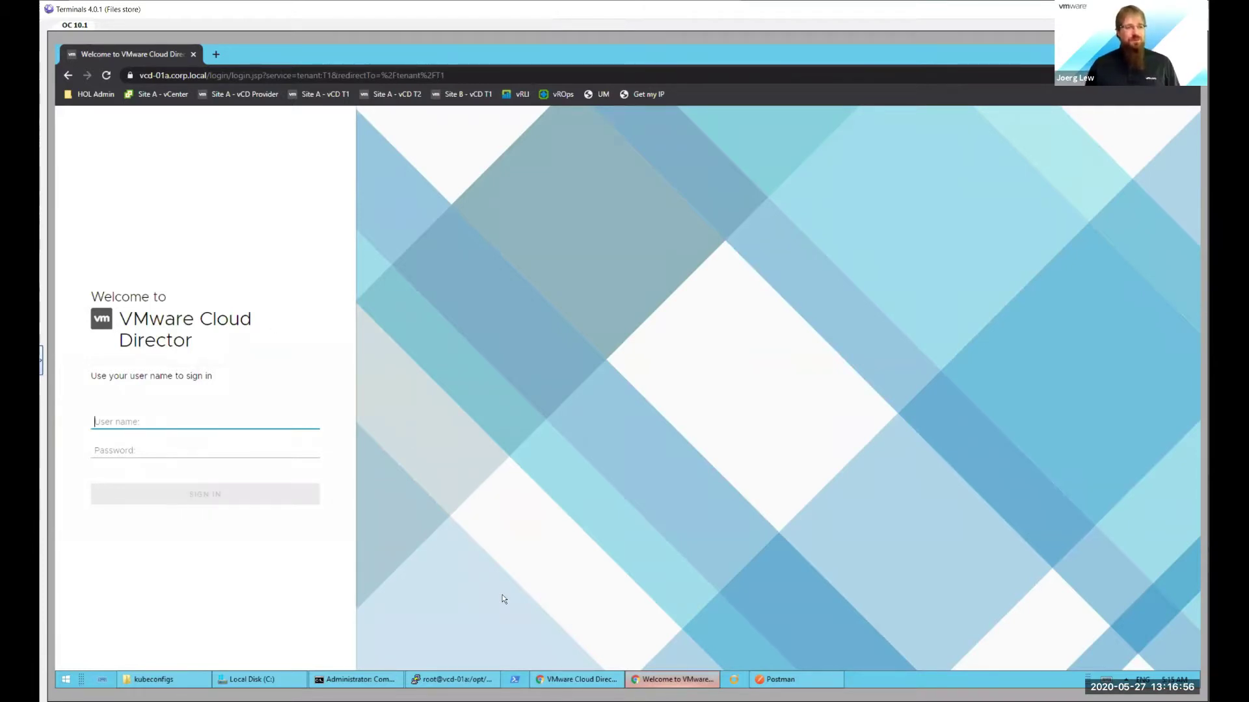
Step: Switch to the provider portal and display the list of organizations
left_click(600, 680)
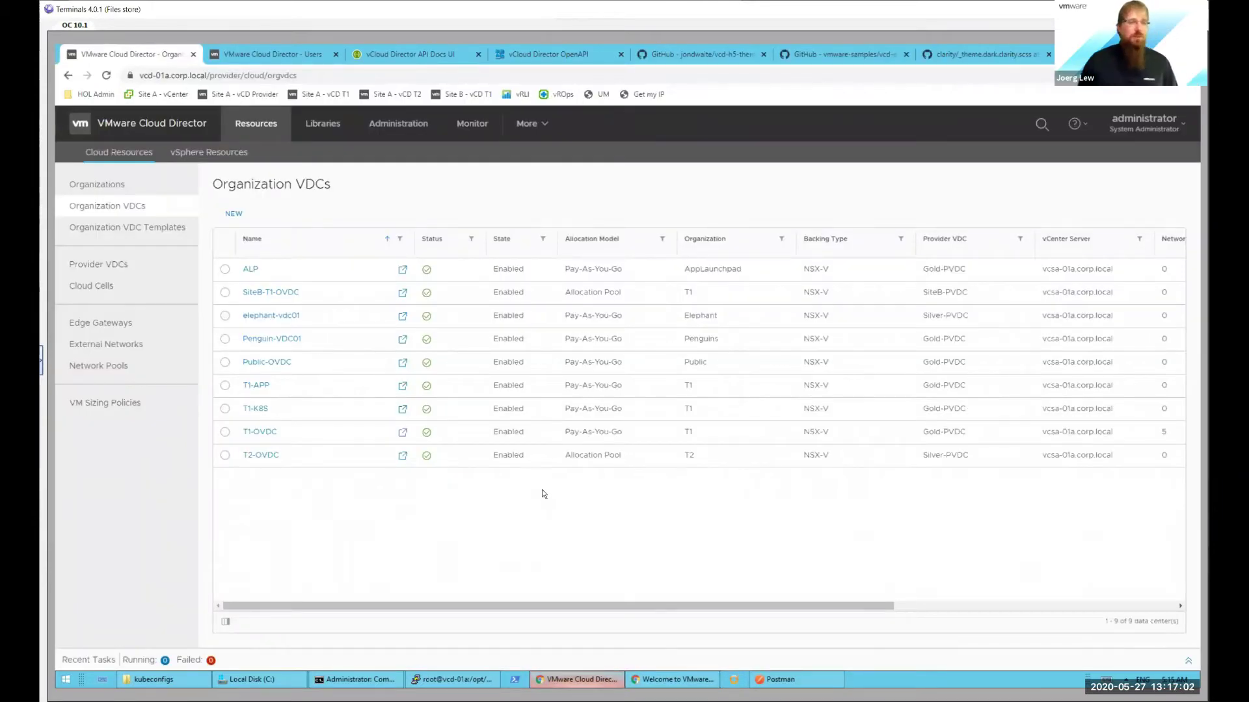
left_click(132, 215)
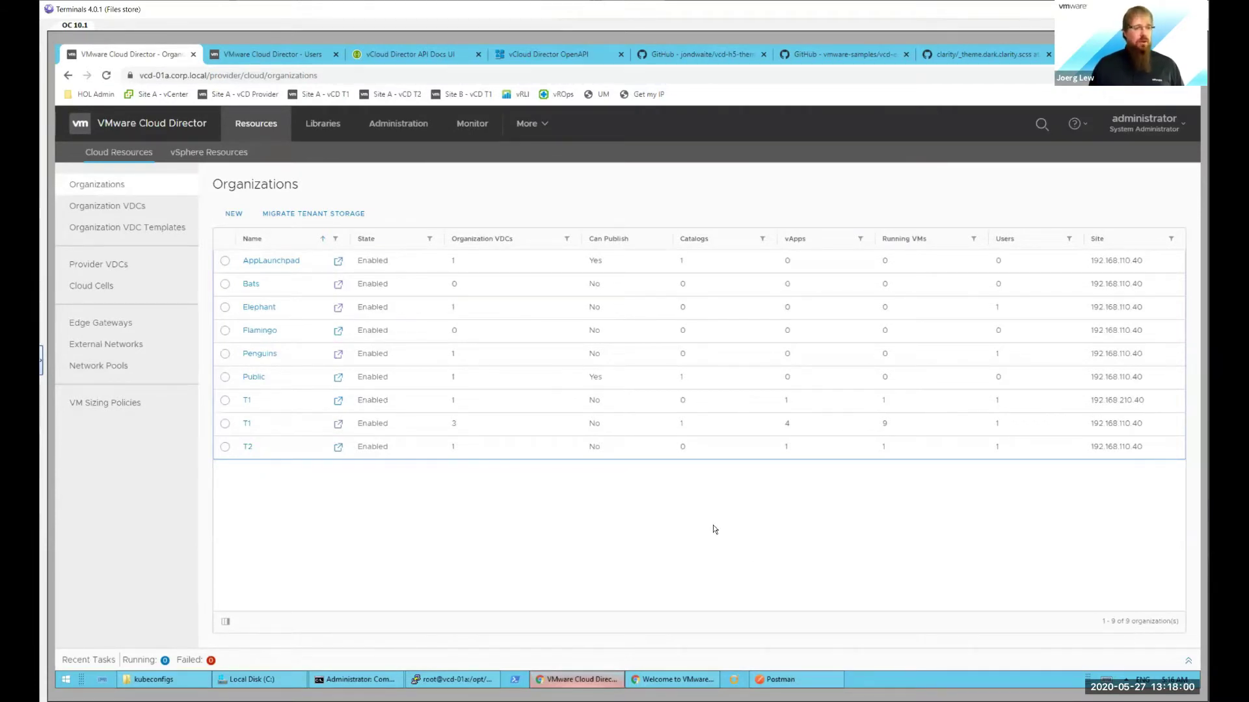
Step: Examine the docs path and the list of branding API methods in the vCloud Director OpenAPI documentation
mouse_move(791, 679)
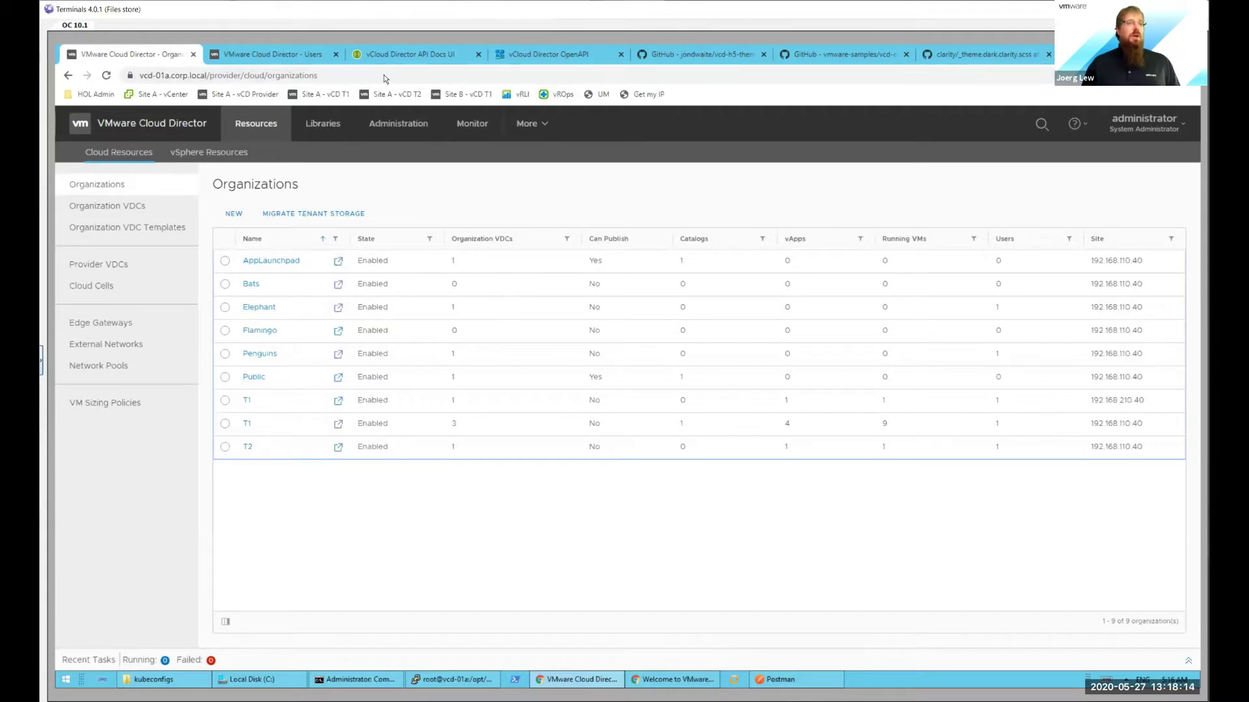
key("ctrl+4")
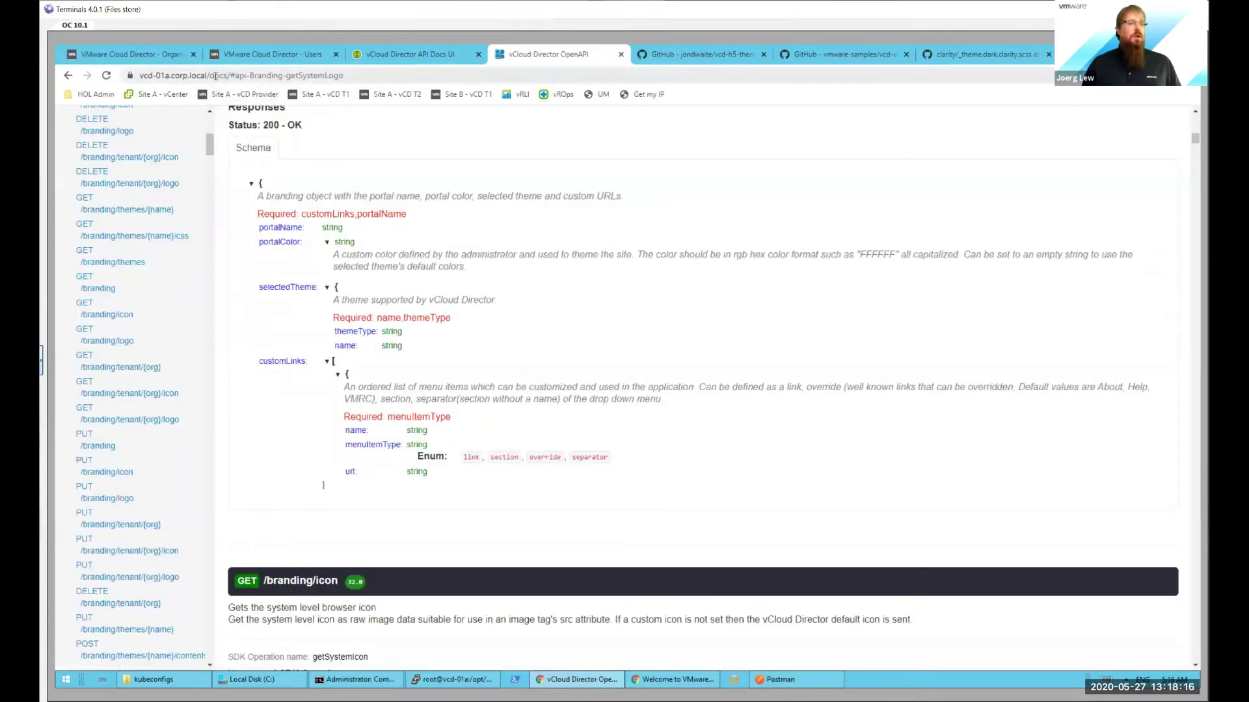
double_click(219, 76)
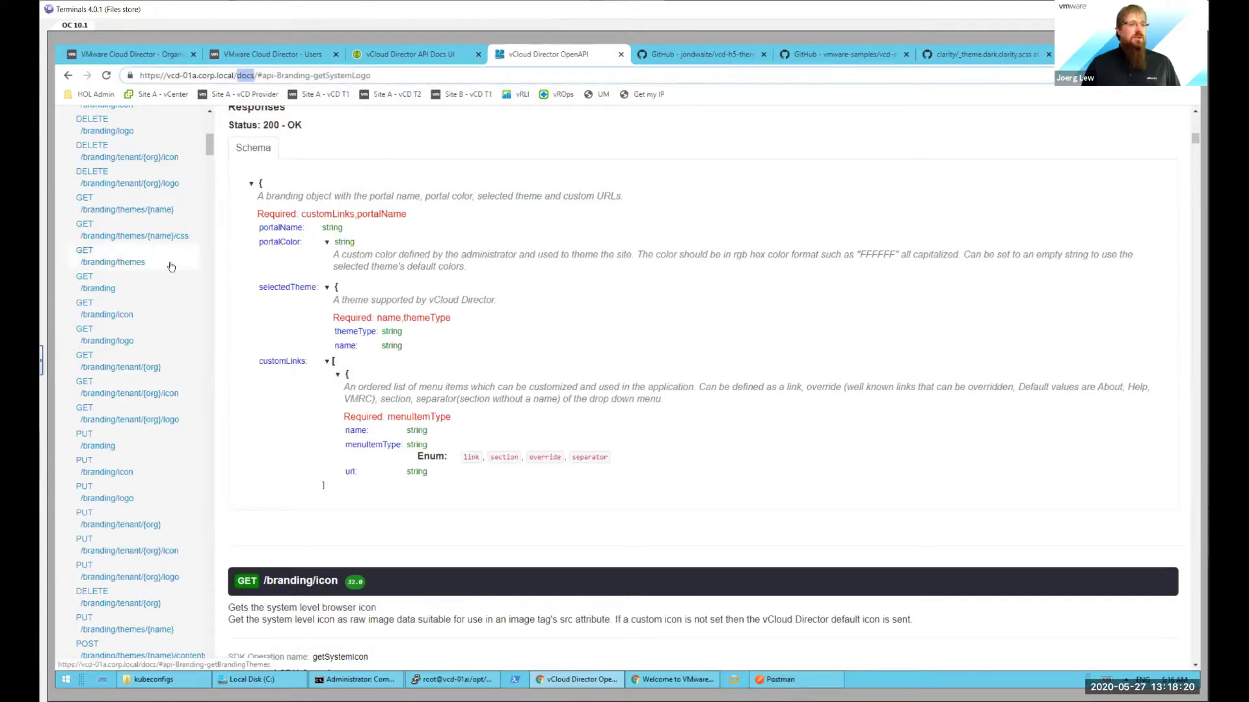
scroll(171, 266, "up", 5)
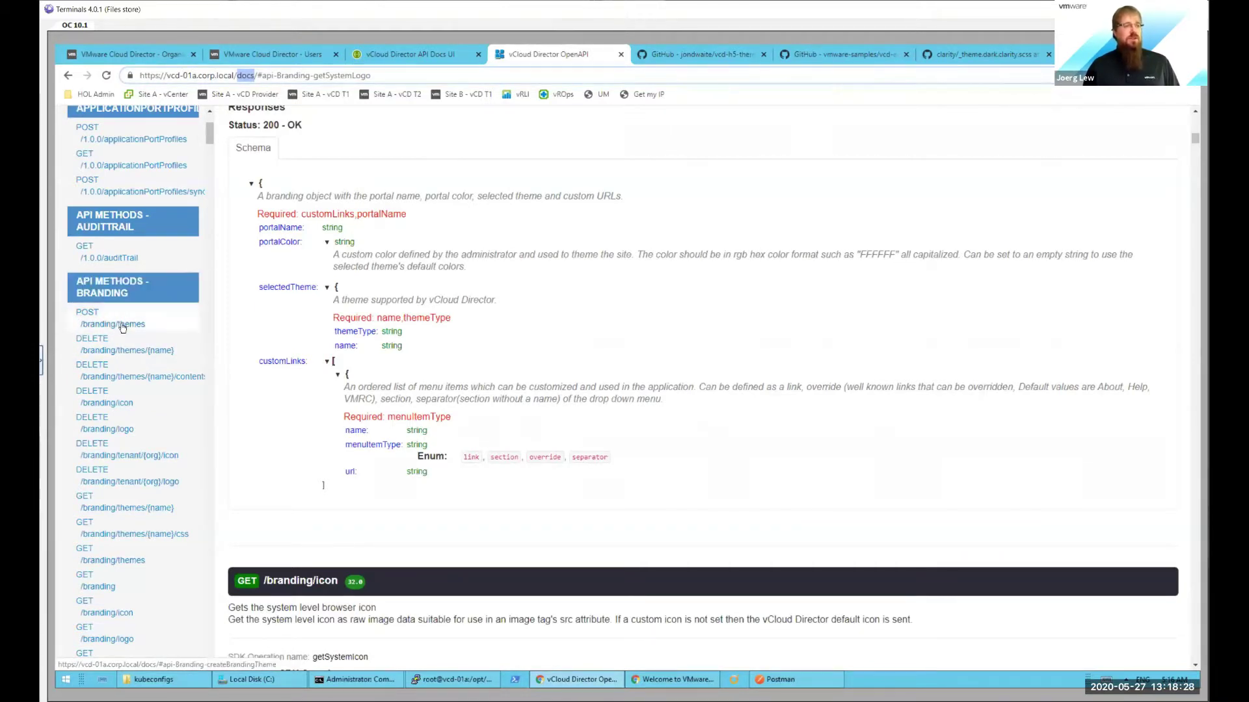
scroll(124, 335, "down", 6)
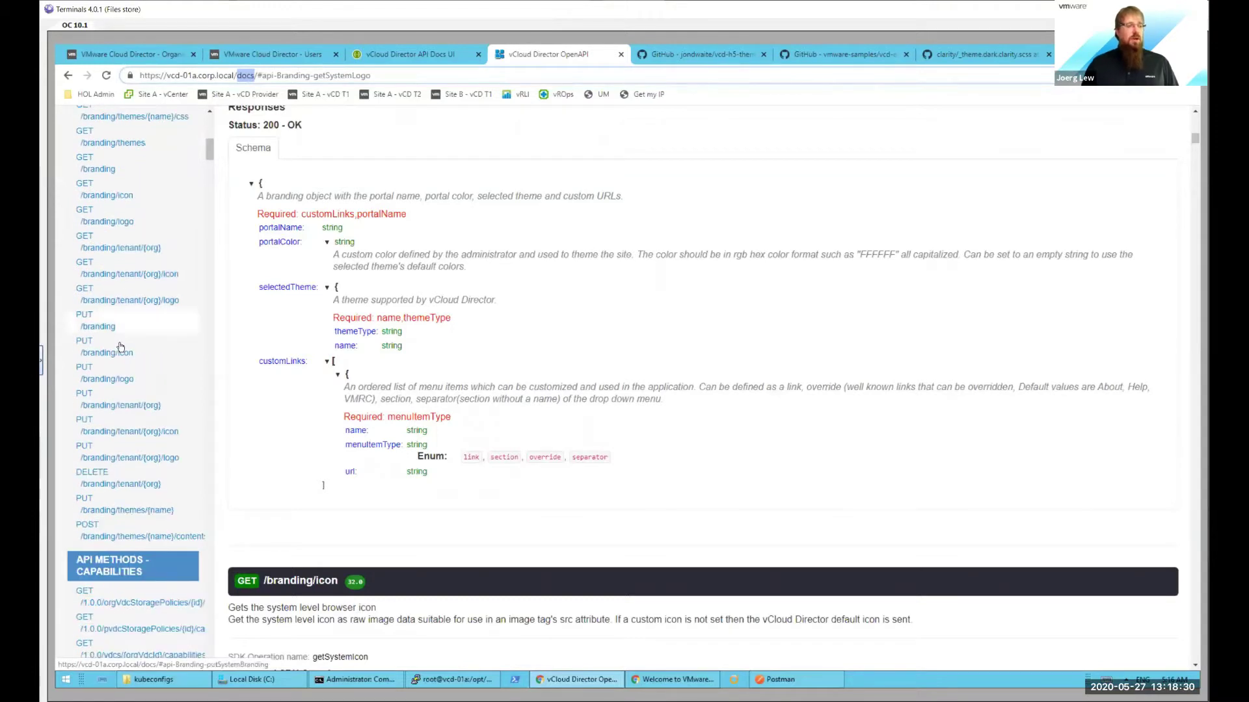
scroll(126, 349, "up", 2)
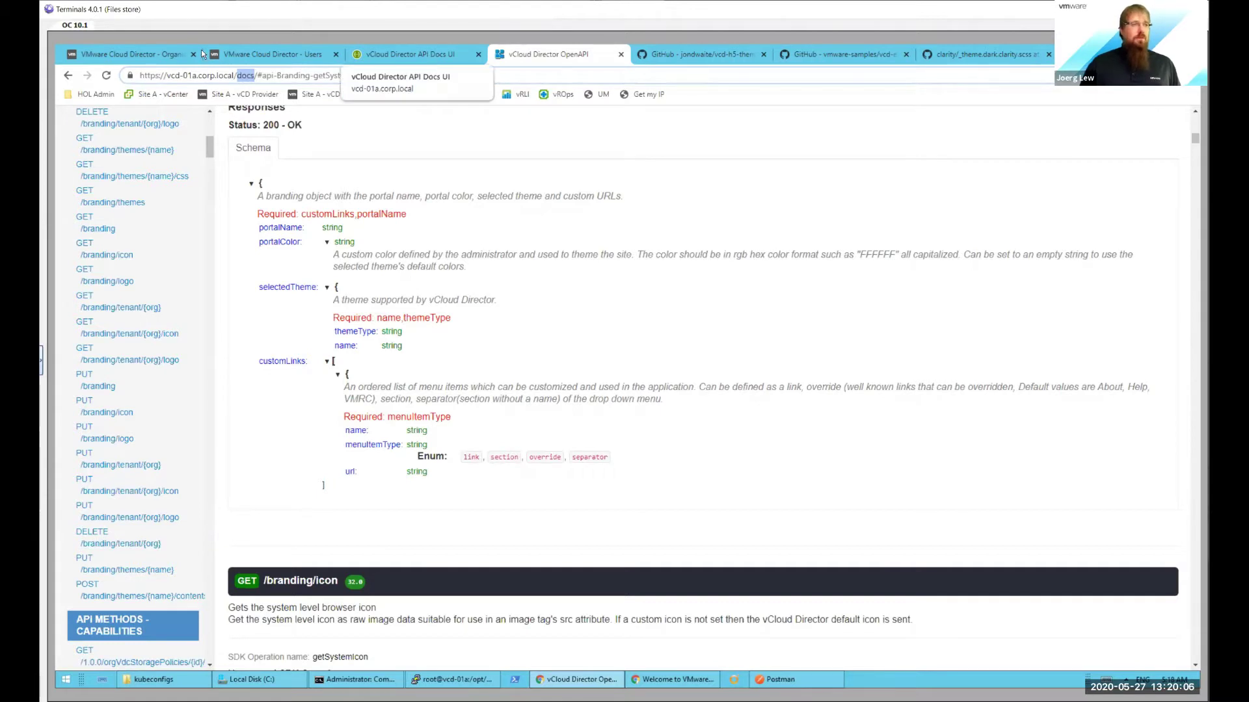
Step: Locate API Explorer among the provider portal's help options and examine the GET /branding method in the API Docs UI
left_click(136, 52)
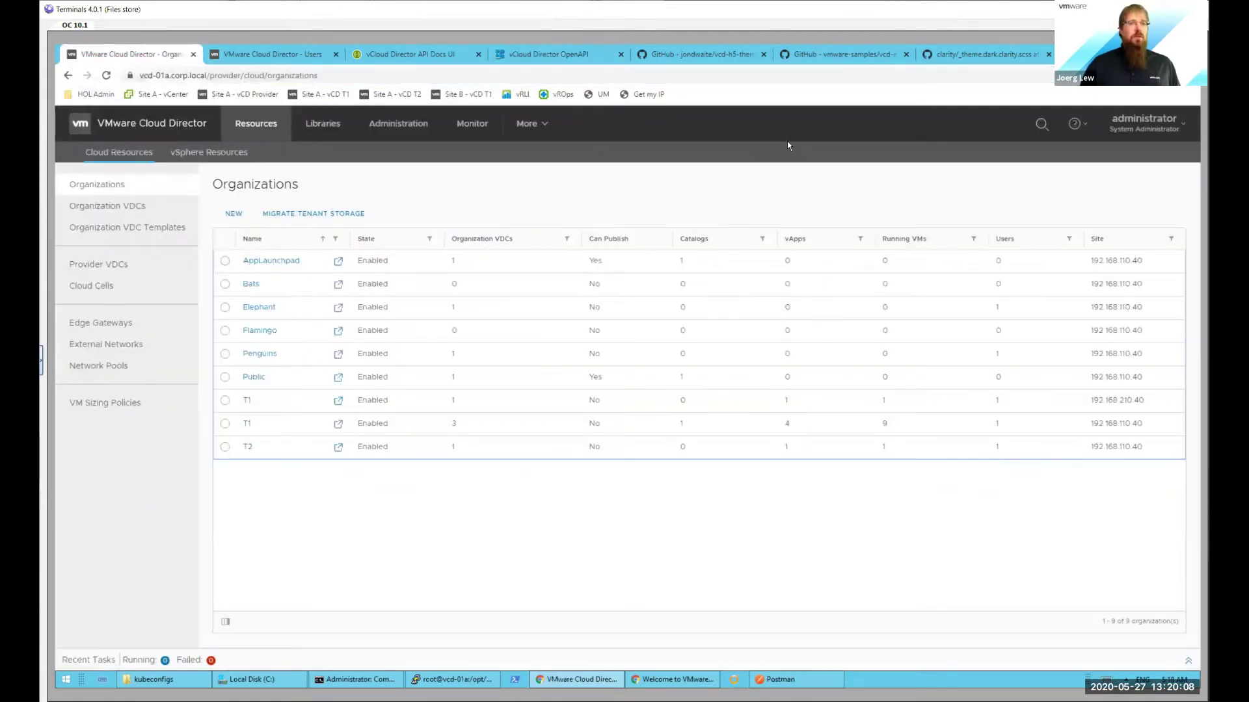
left_click(1080, 130)
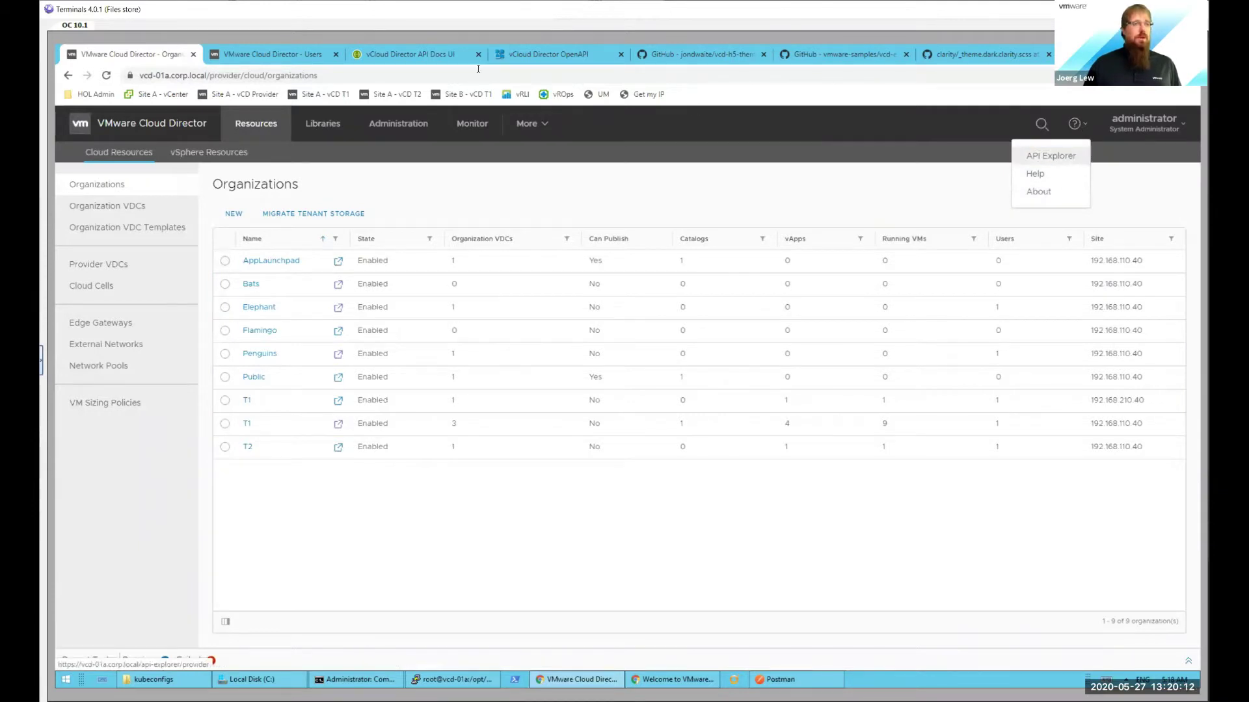
left_click(413, 53)
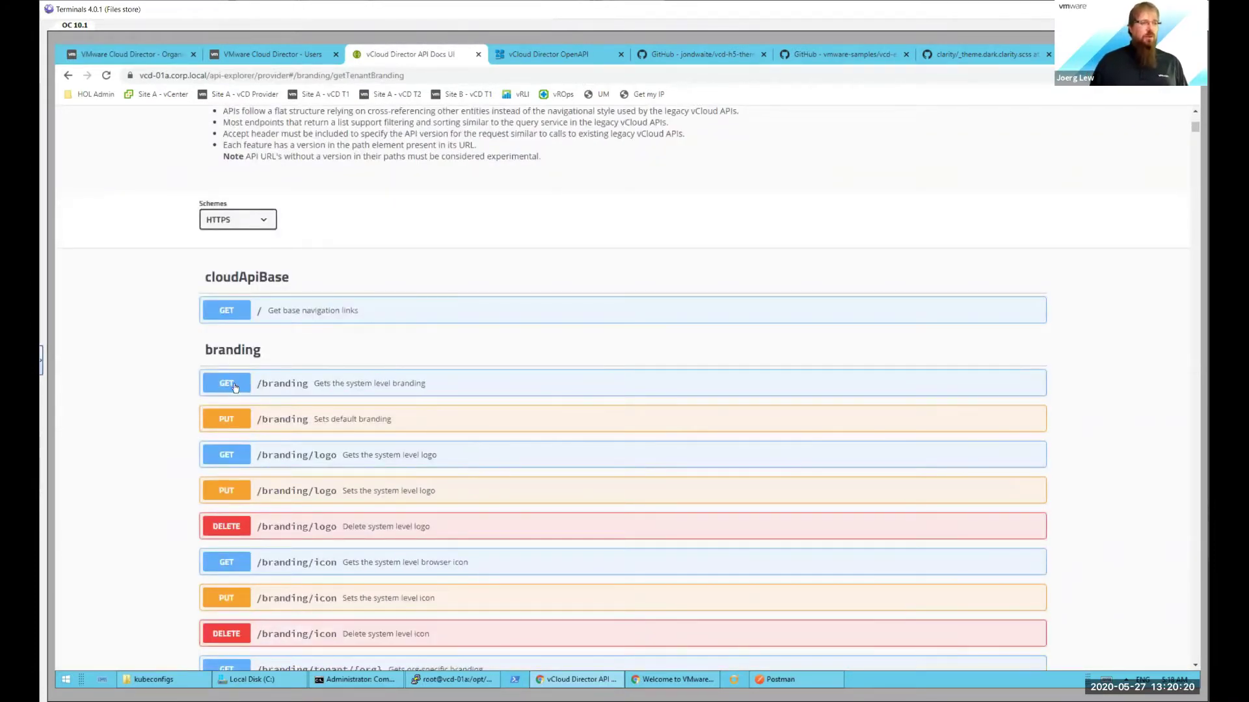
left_click(461, 381)
left_click(380, 385)
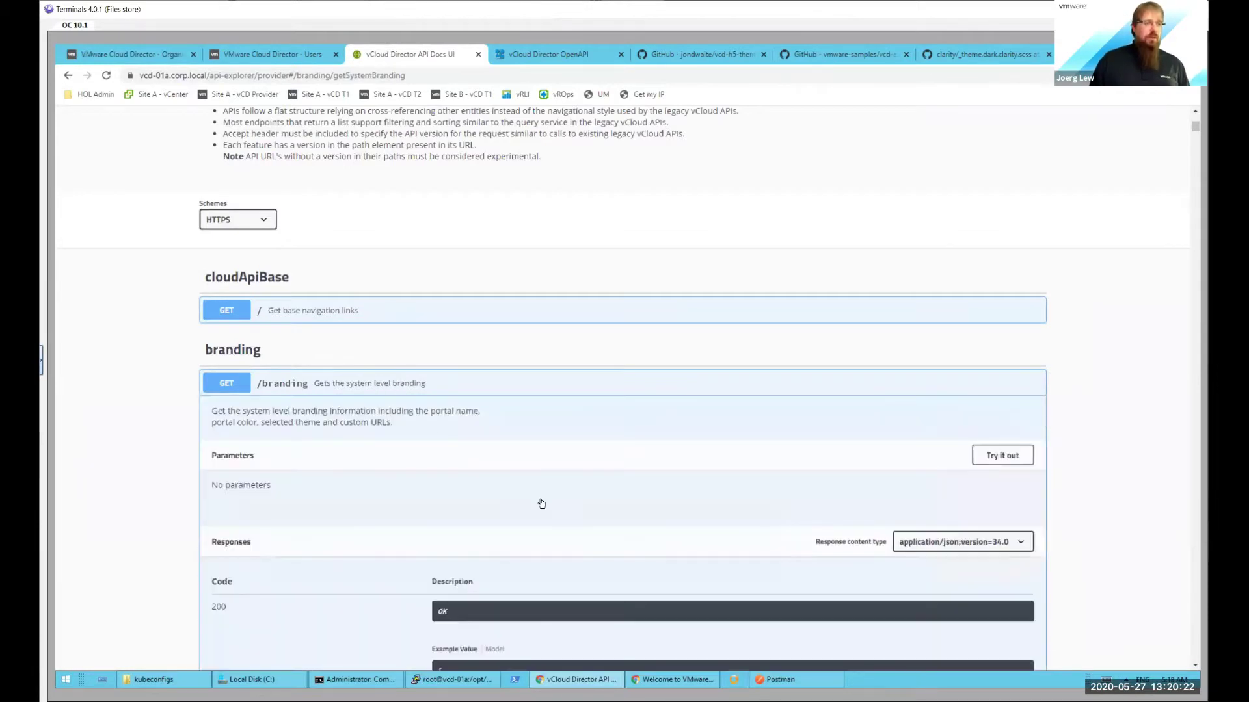
scroll(526, 491, "down", 5)
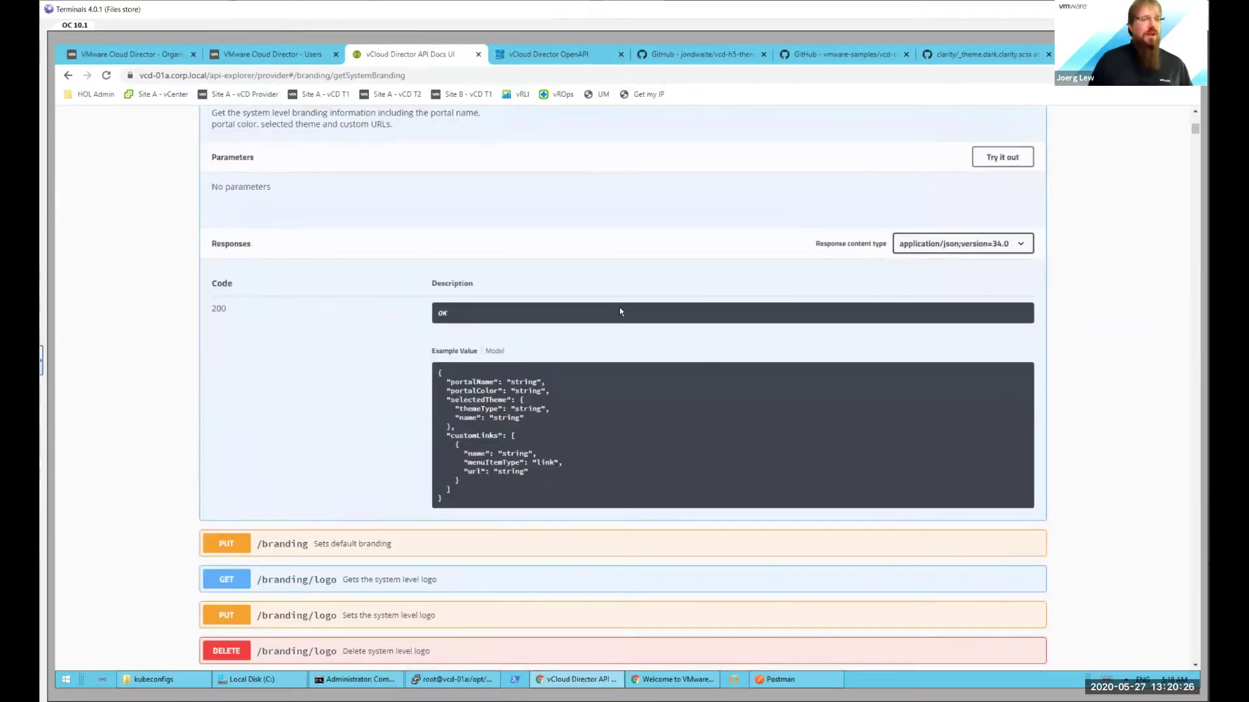
scroll(594, 360, "up", 1)
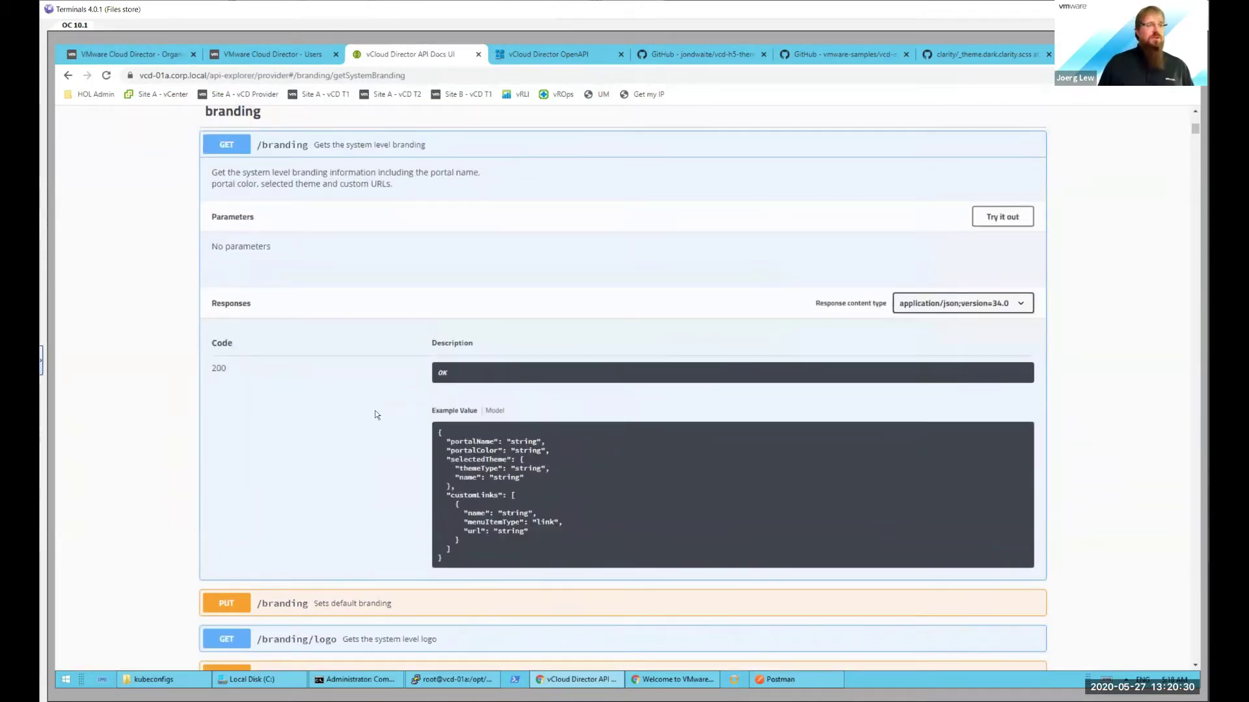
scroll(375, 410, "up", 1)
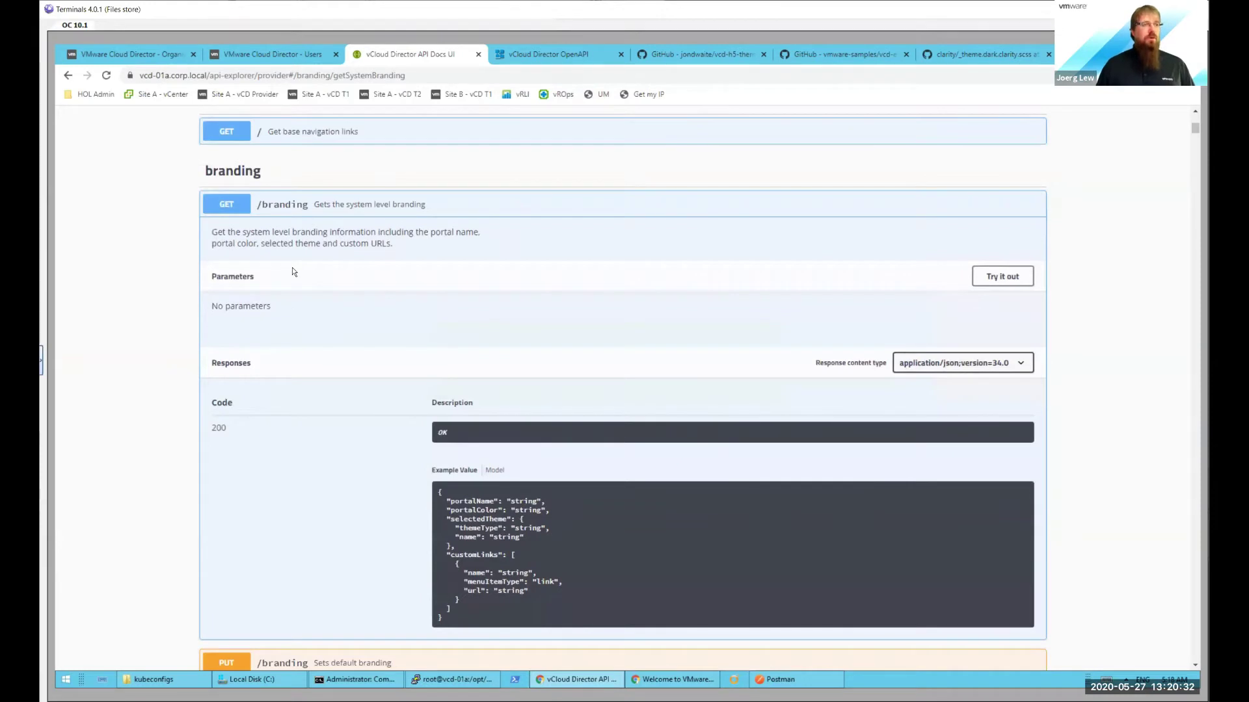
left_click(250, 207)
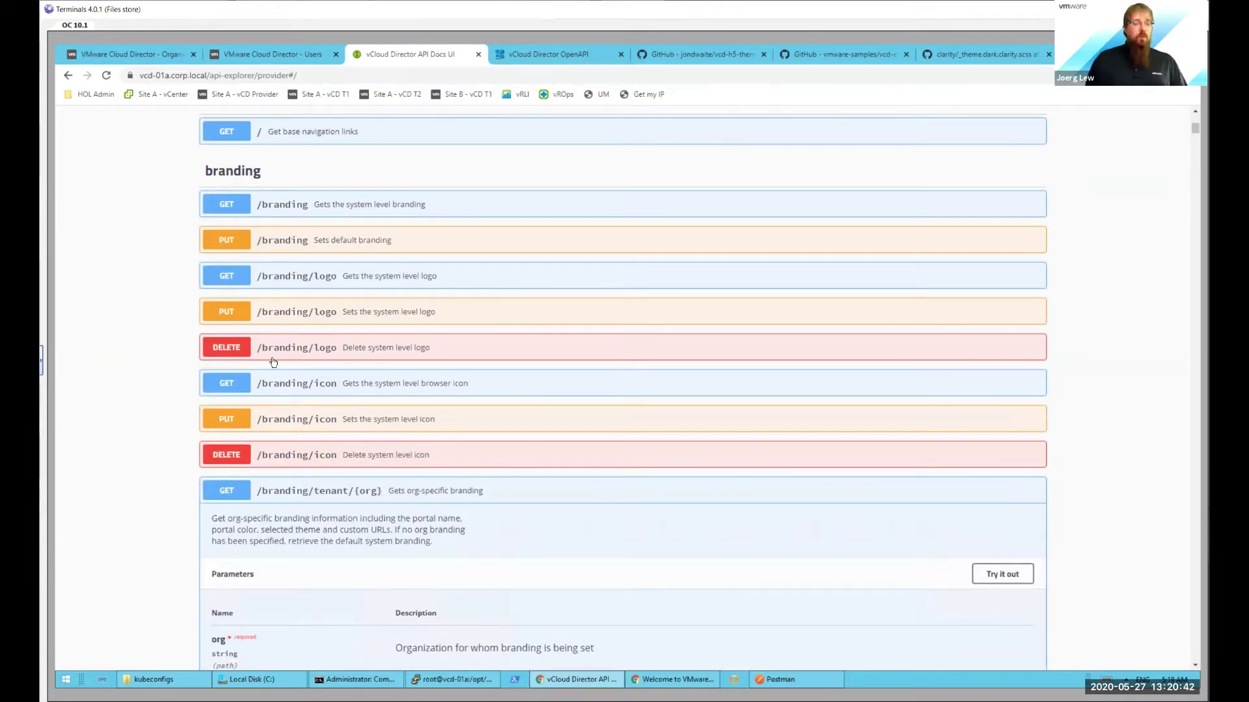
Step: Switch to Postman and open the get api session request in the VCD Branding collection
left_click(144, 56)
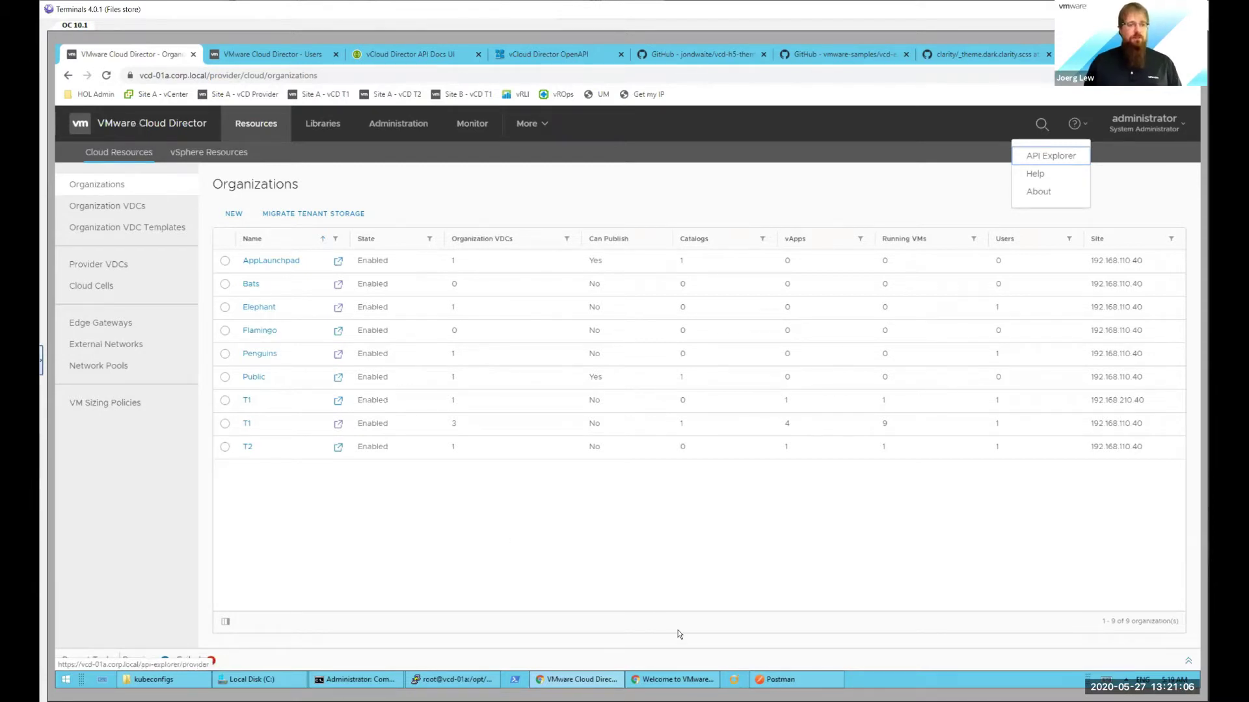
left_click(799, 678)
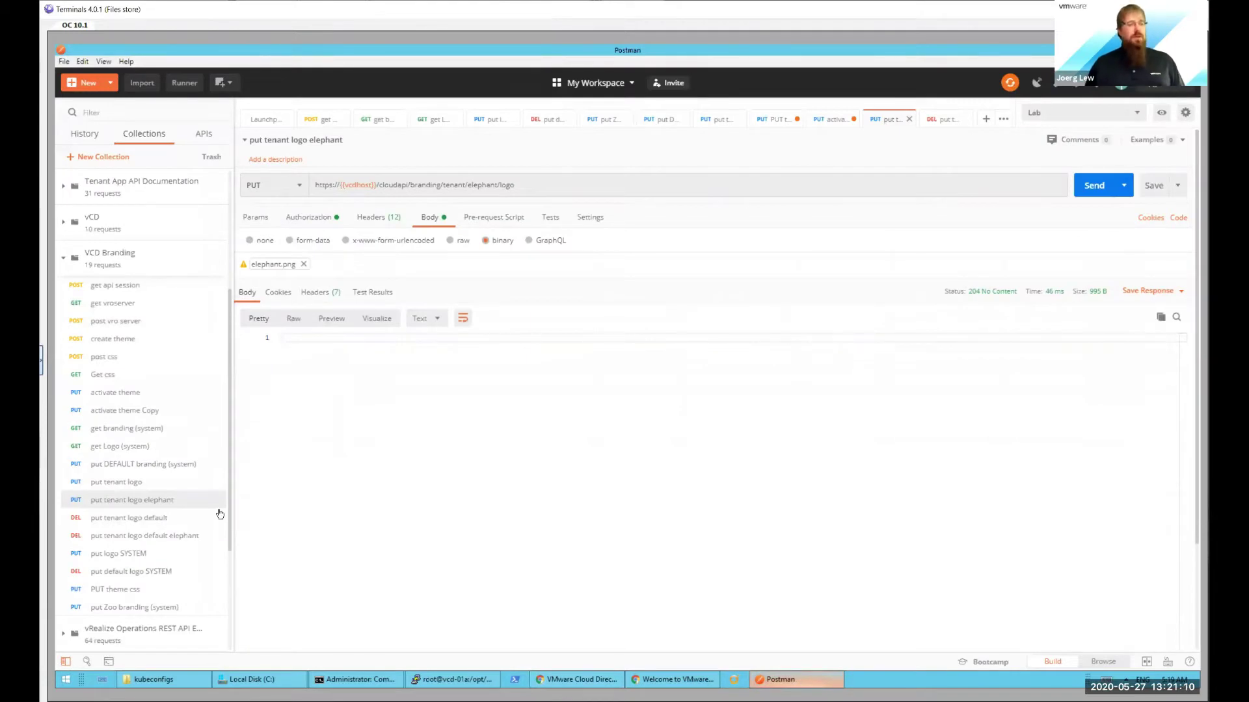
scroll(189, 504, "up", 1)
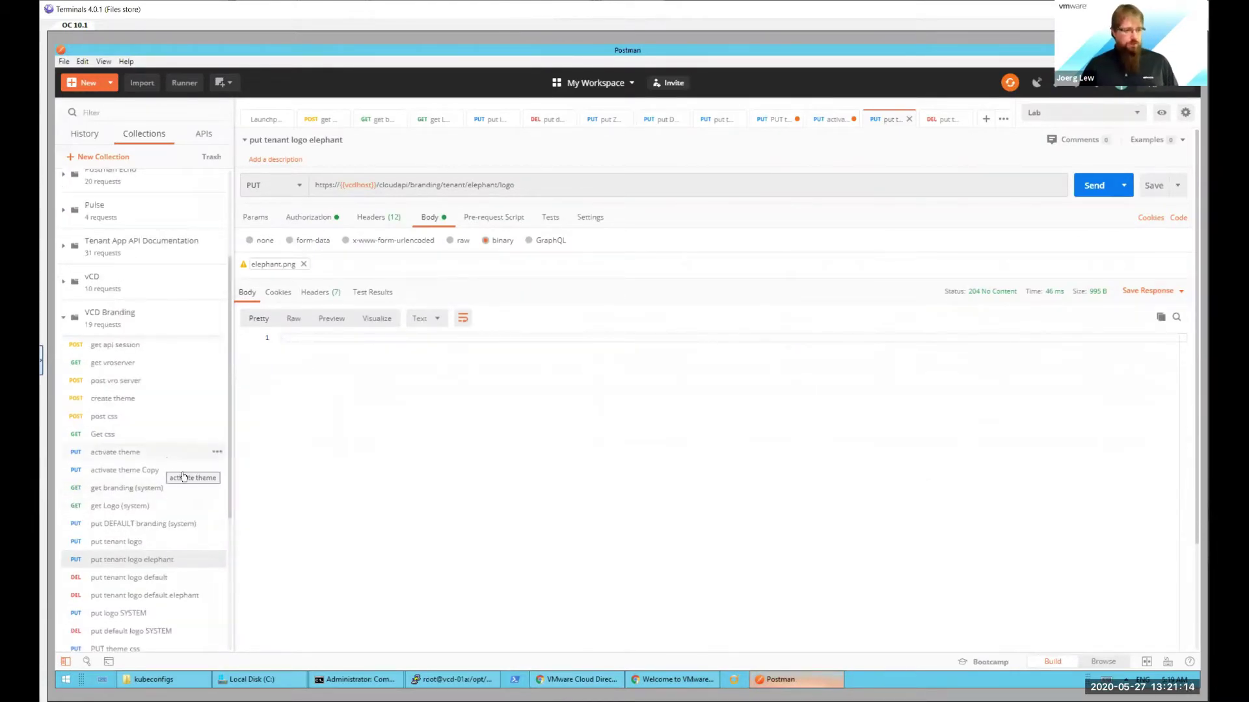
left_click(108, 350)
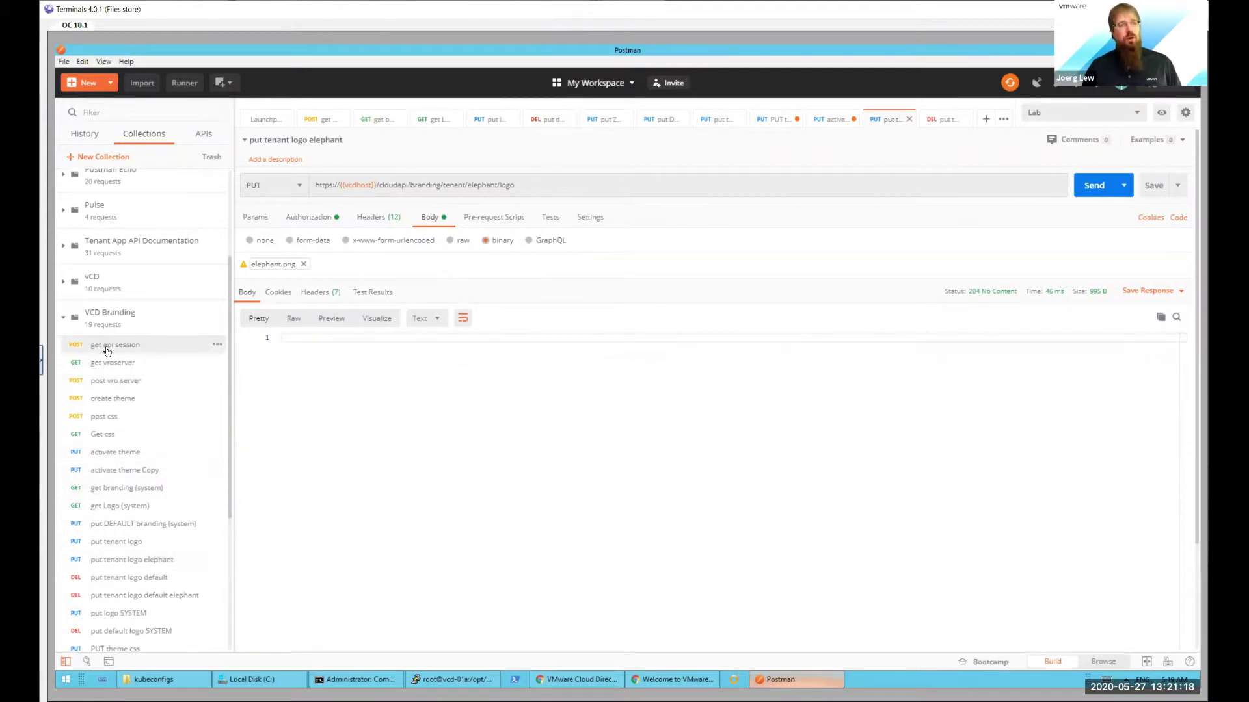
left_click(108, 351)
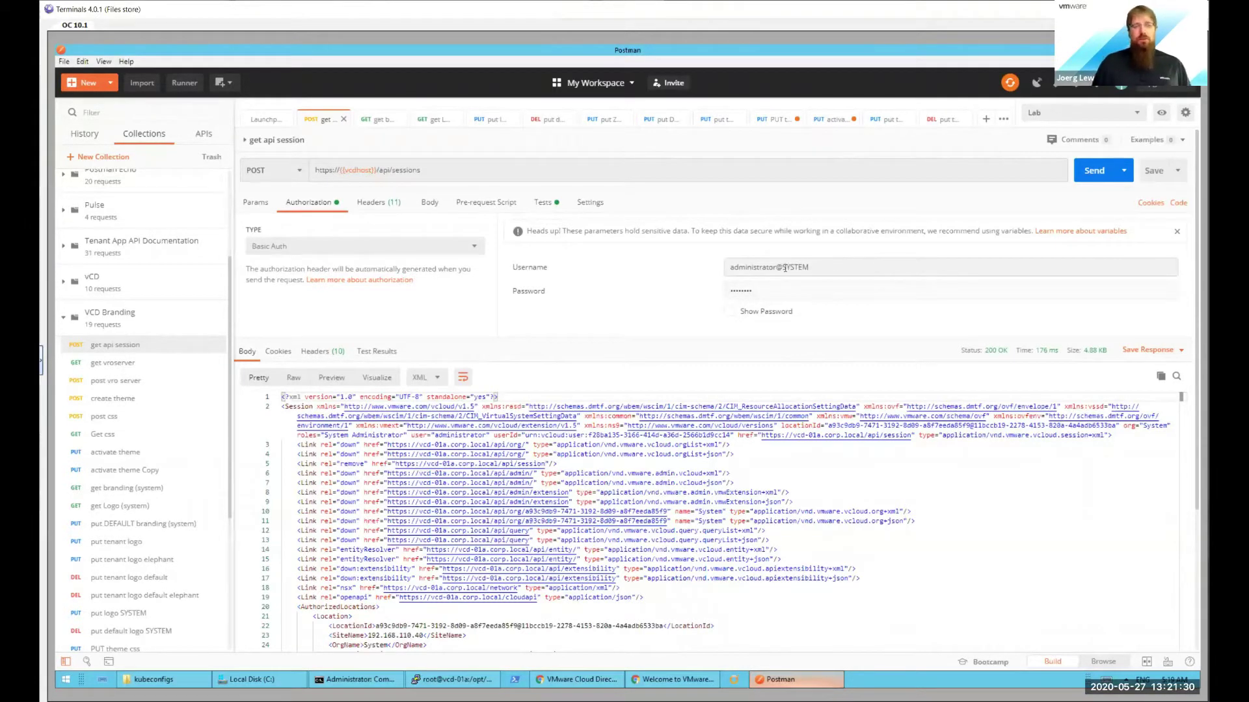
Step: Send the get api session request as the system administrator and display the response headers
left_click(1093, 171)
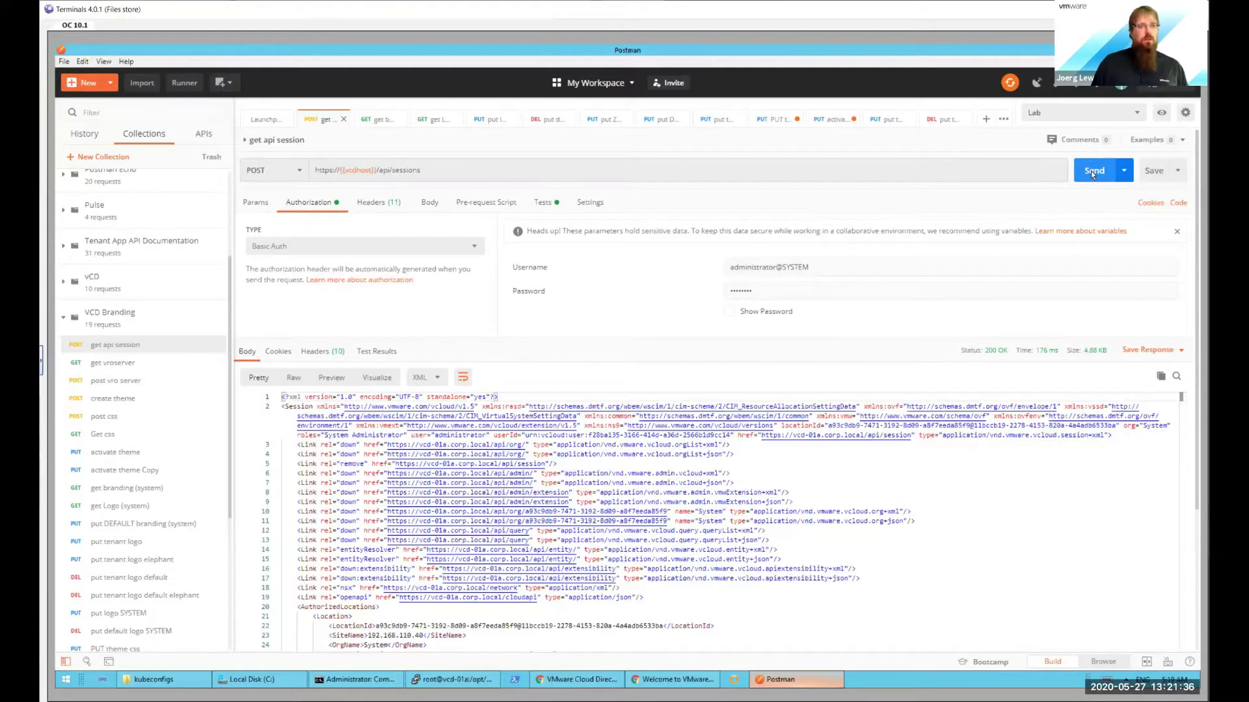
left_click(1094, 171)
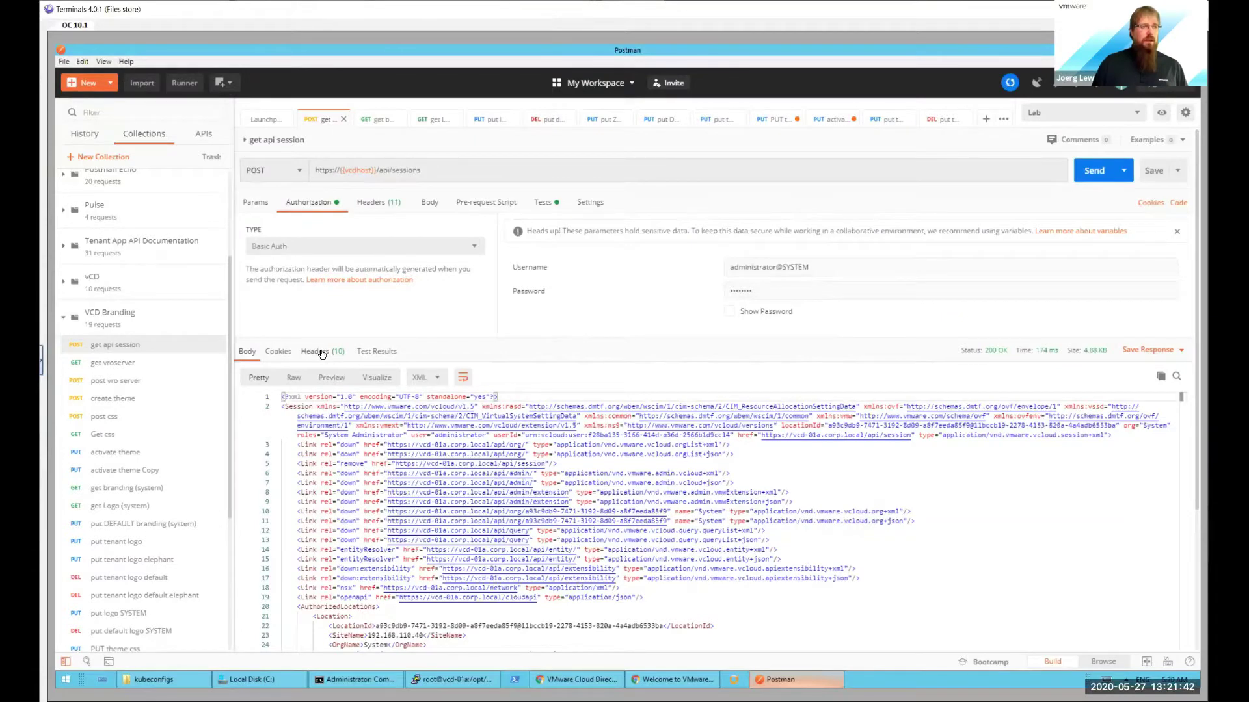
left_click(321, 352)
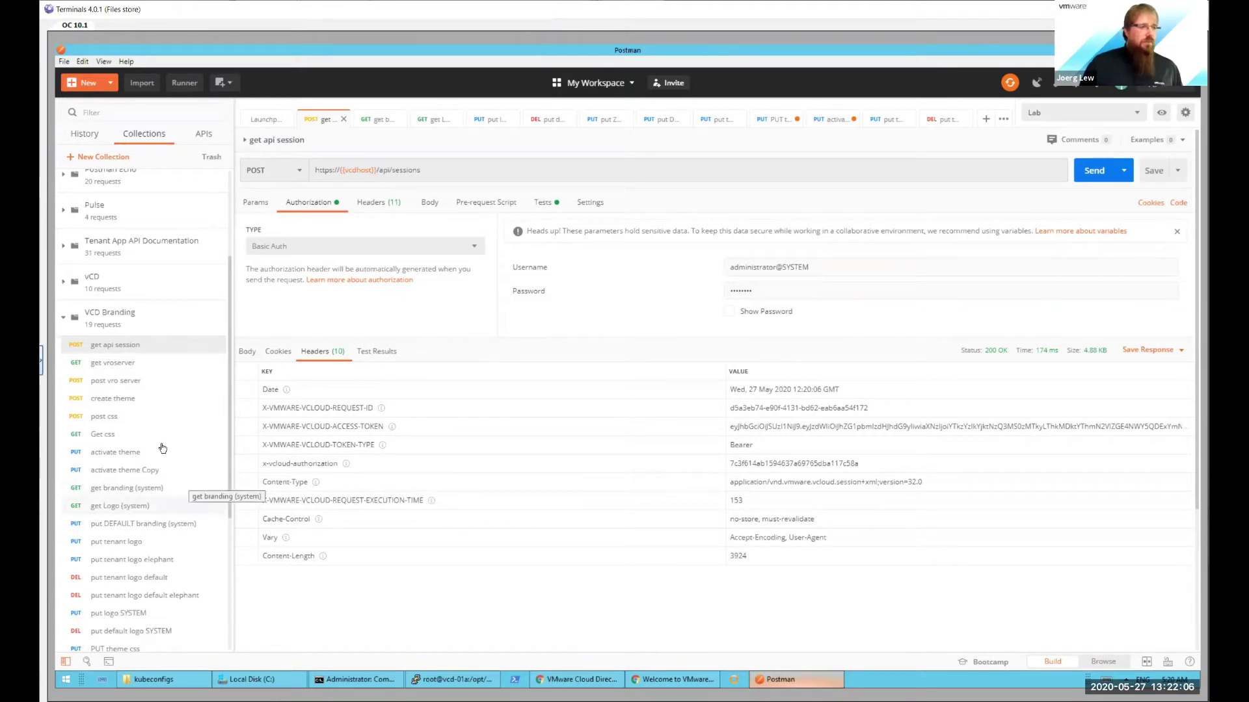
Step: Open the get branding (system) request and examine its headers and bearer token authorization
left_click(97, 494)
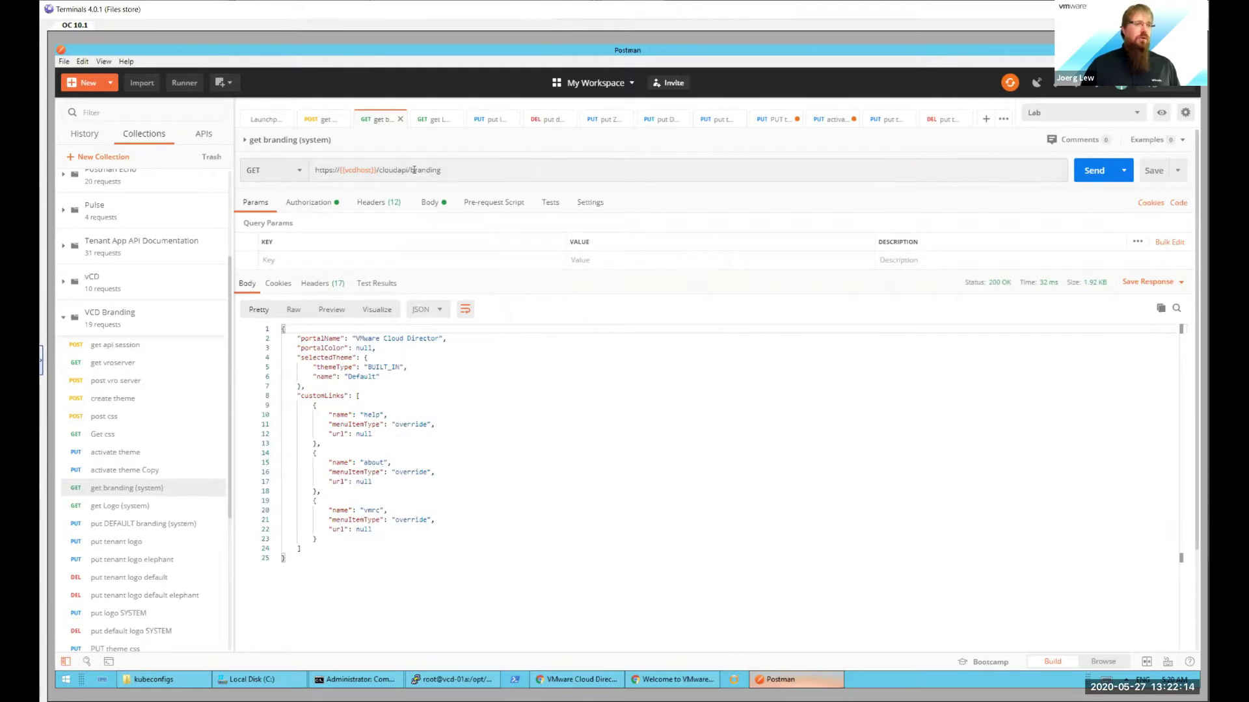
left_click(380, 202)
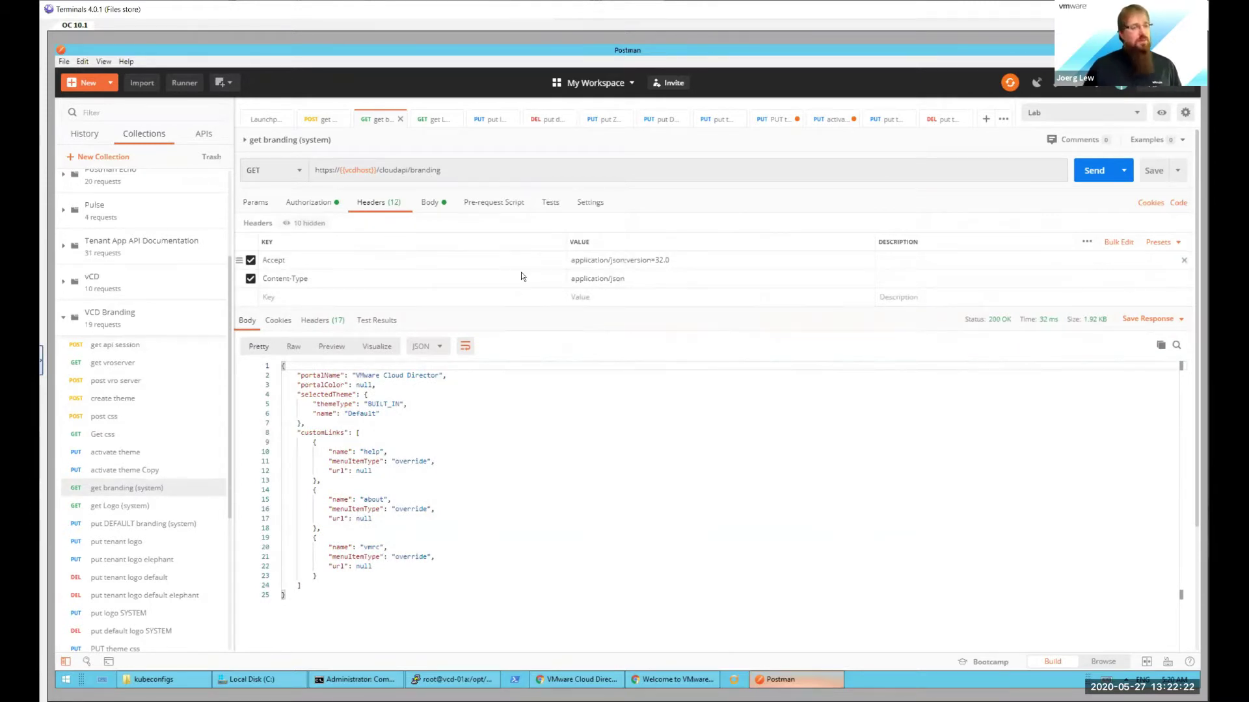
left_click(290, 204)
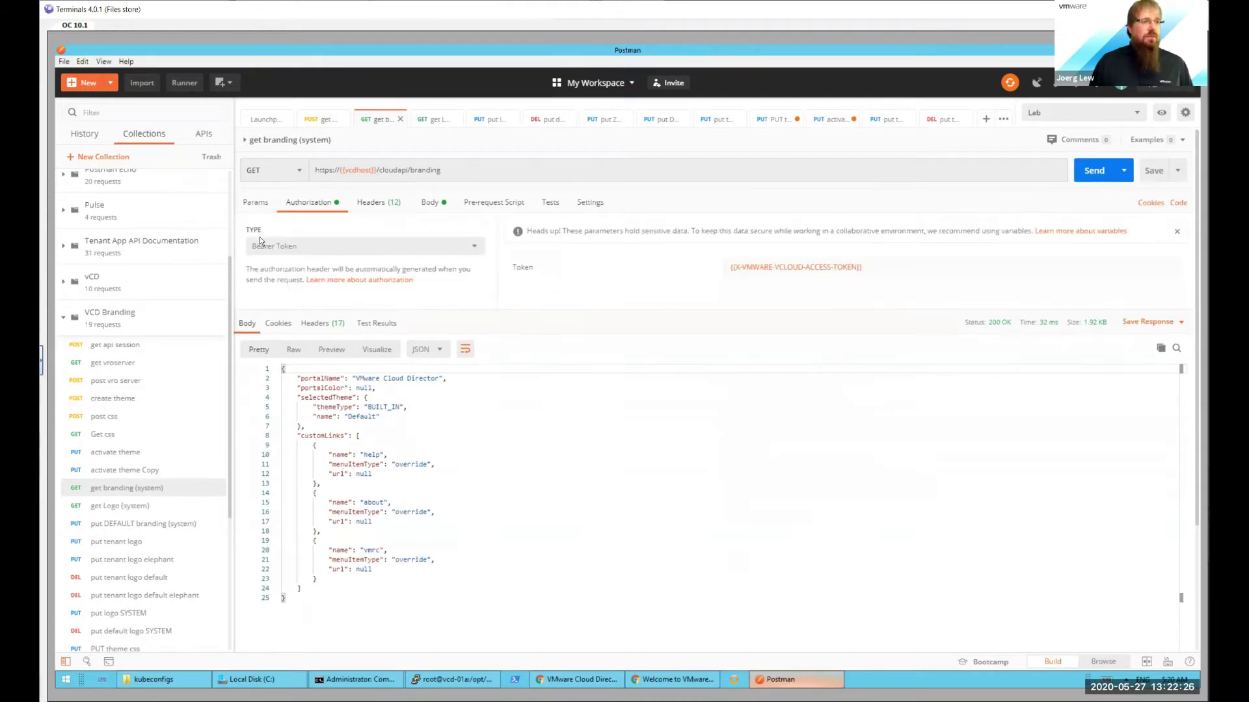
left_click(745, 268)
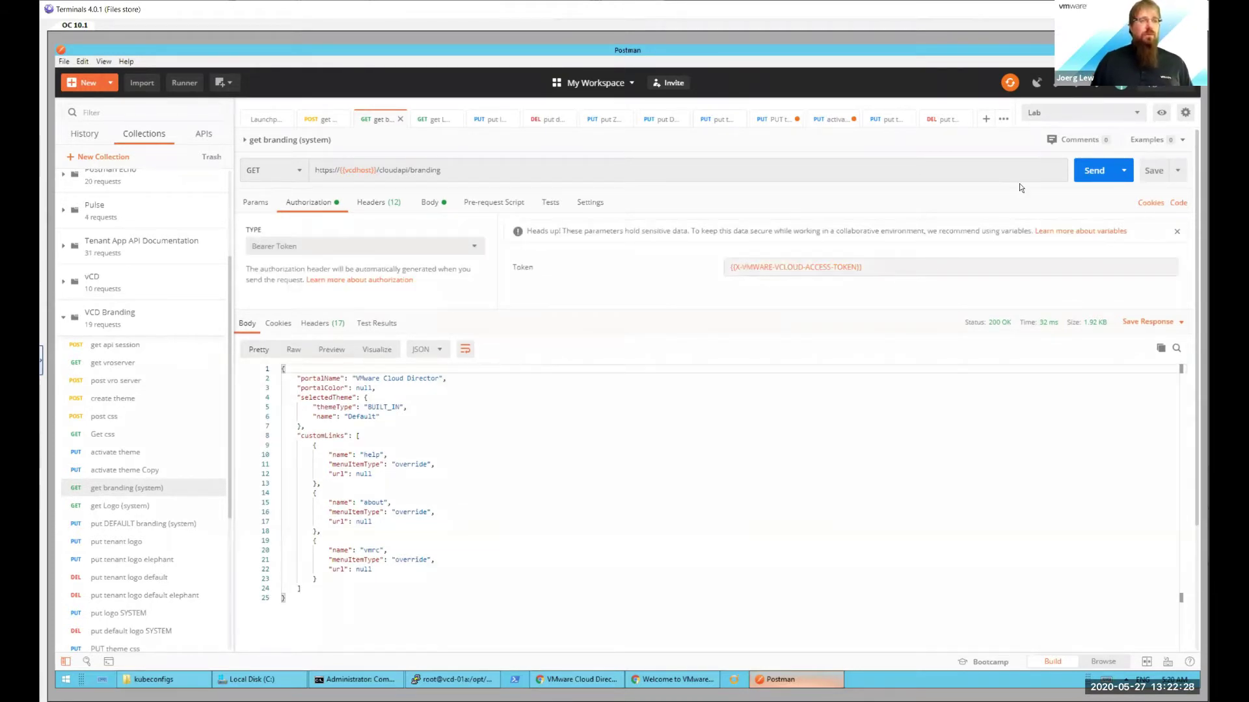
Step: Send the get branding (system) request and examine the portal color and portal name in the response
left_click(1098, 169)
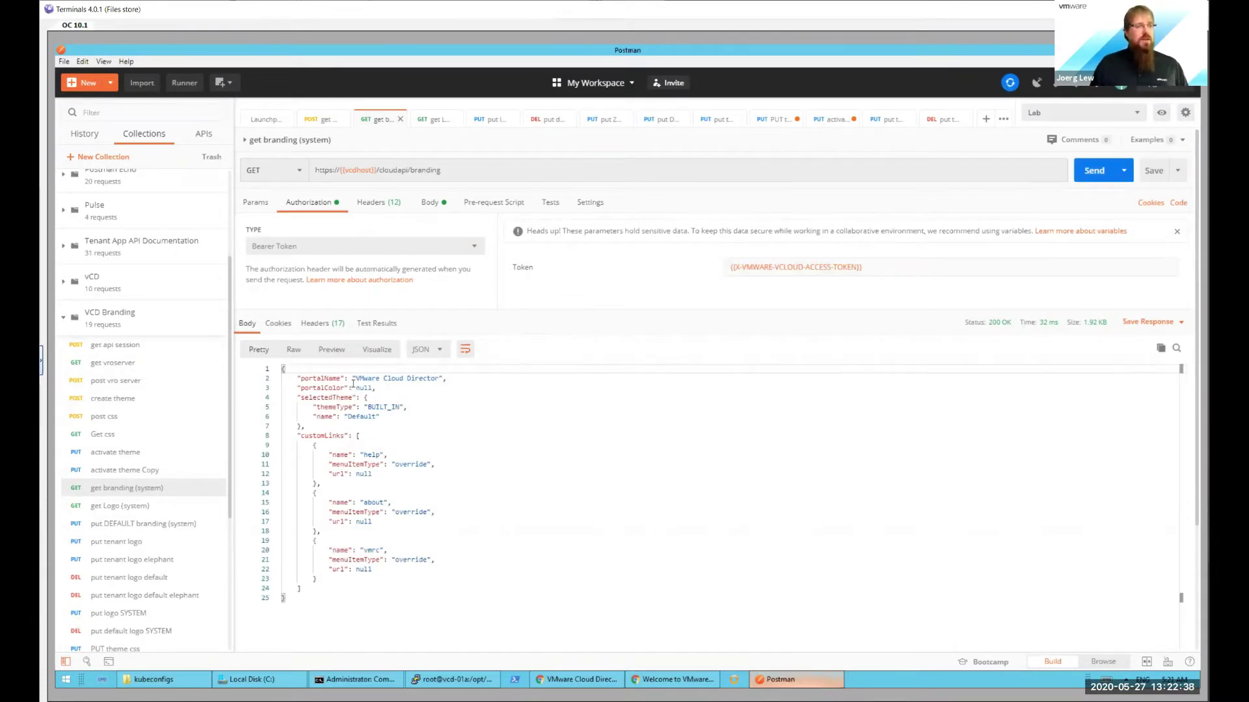
left_click_drag(355, 387, 409, 385)
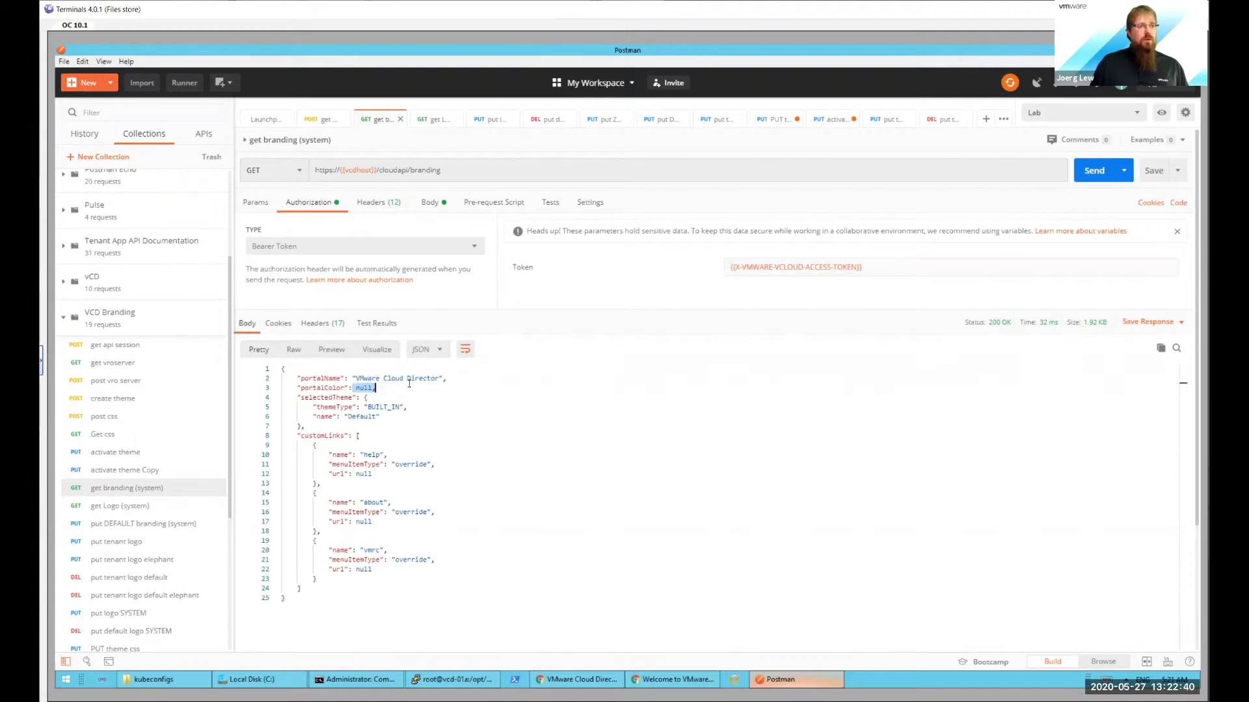
left_click(400, 377)
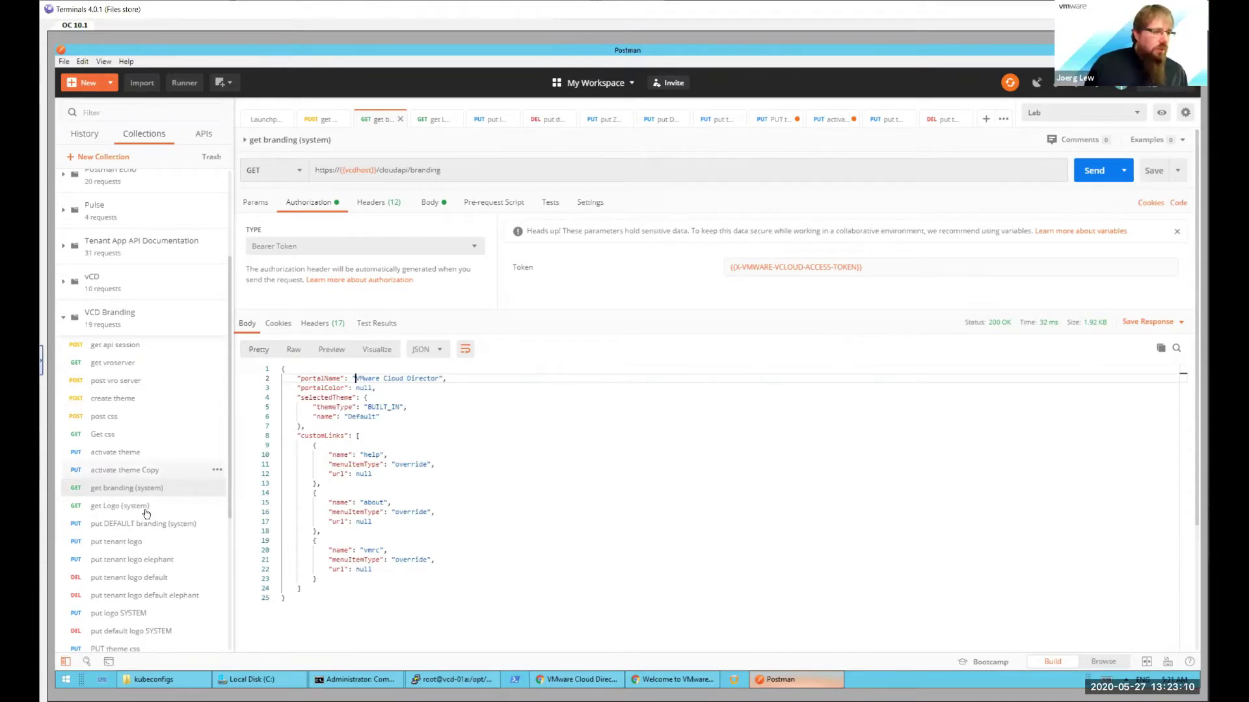
Step: Send the put logo SYSTEM request with zoo-logo.png as its binary body and check the response status
scroll(145, 514, "down", 2)
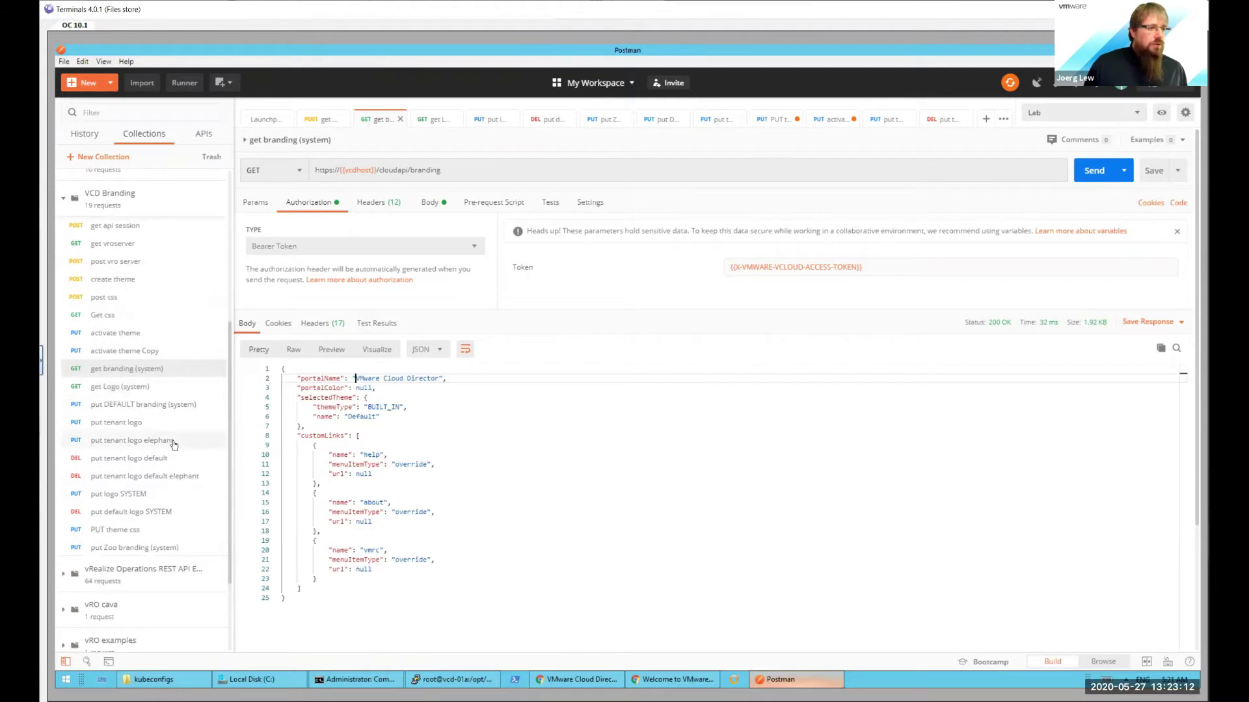
left_click(104, 498)
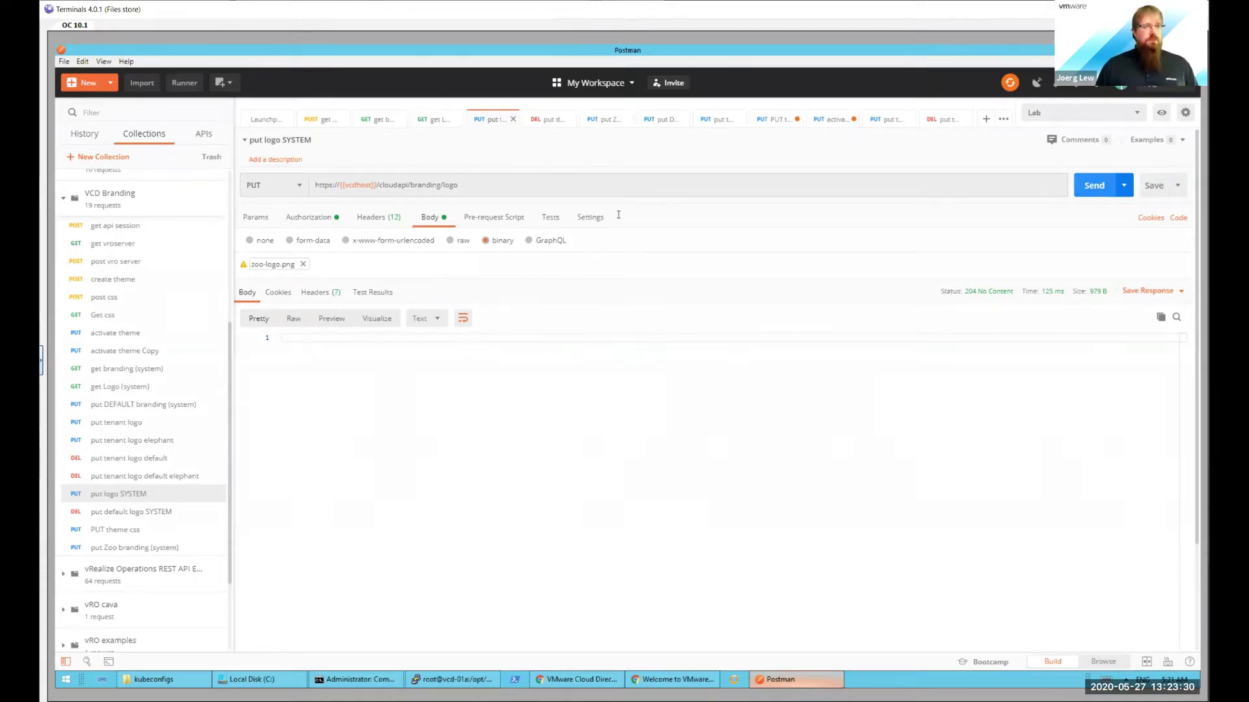
key("ctrl+Return")
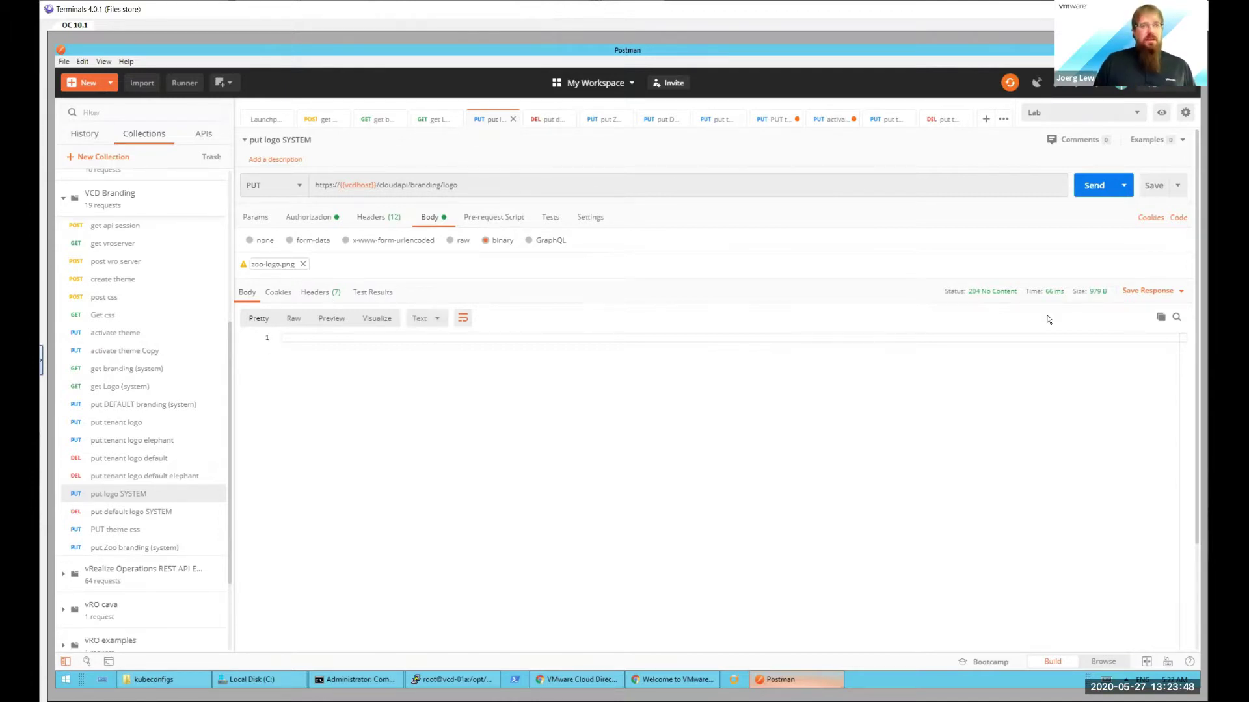
mouse_move(986, 291)
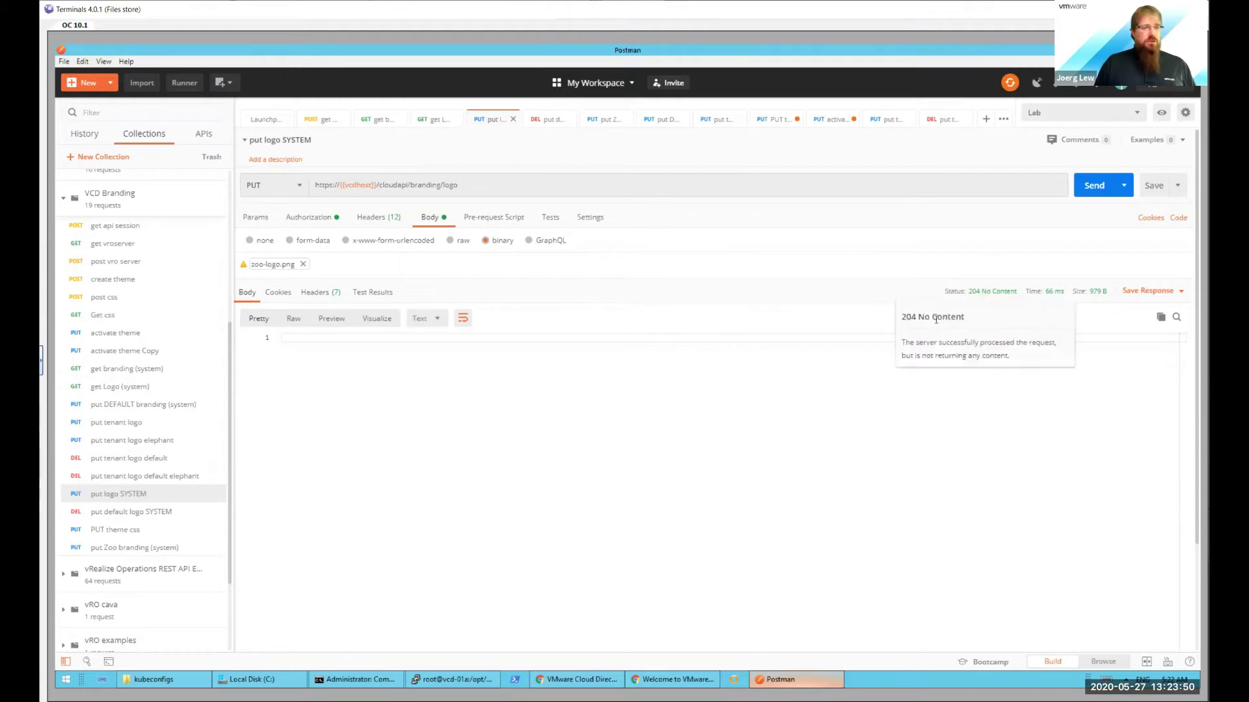
Step: Switch to Chrome, reload the provider portal and load the Site A T1 tenant login page to check the logo
left_click(576, 679)
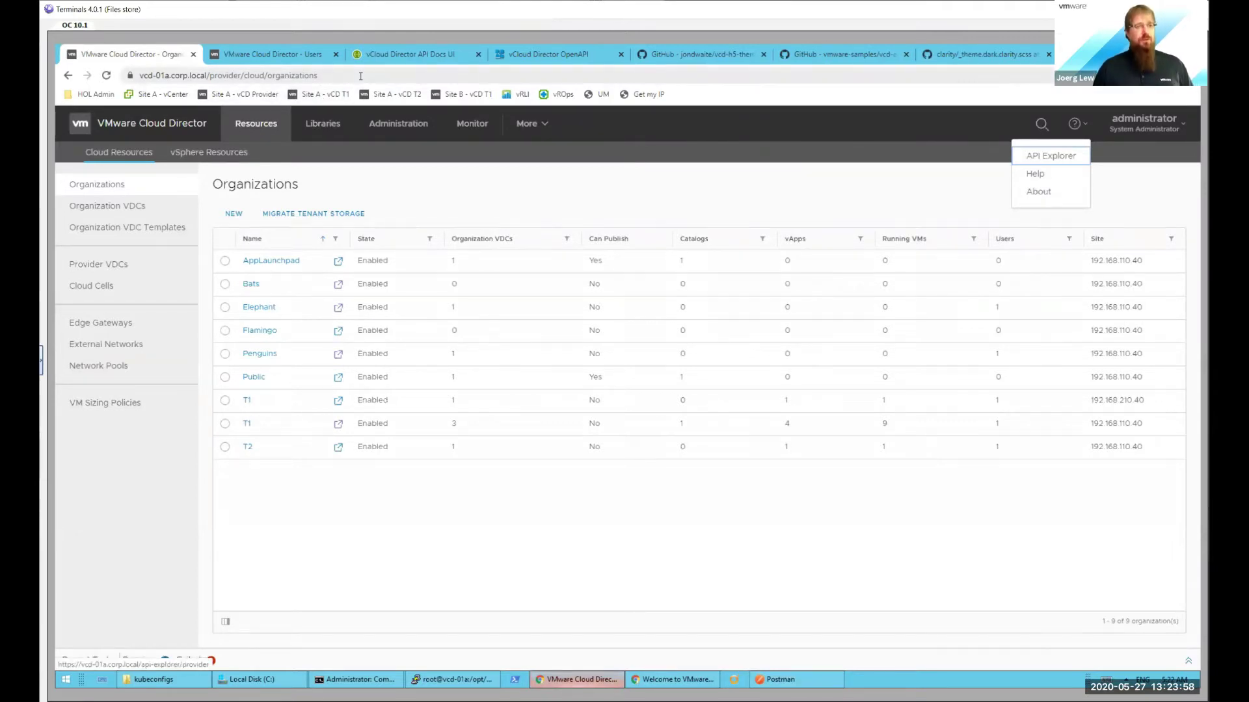
left_click(106, 76)
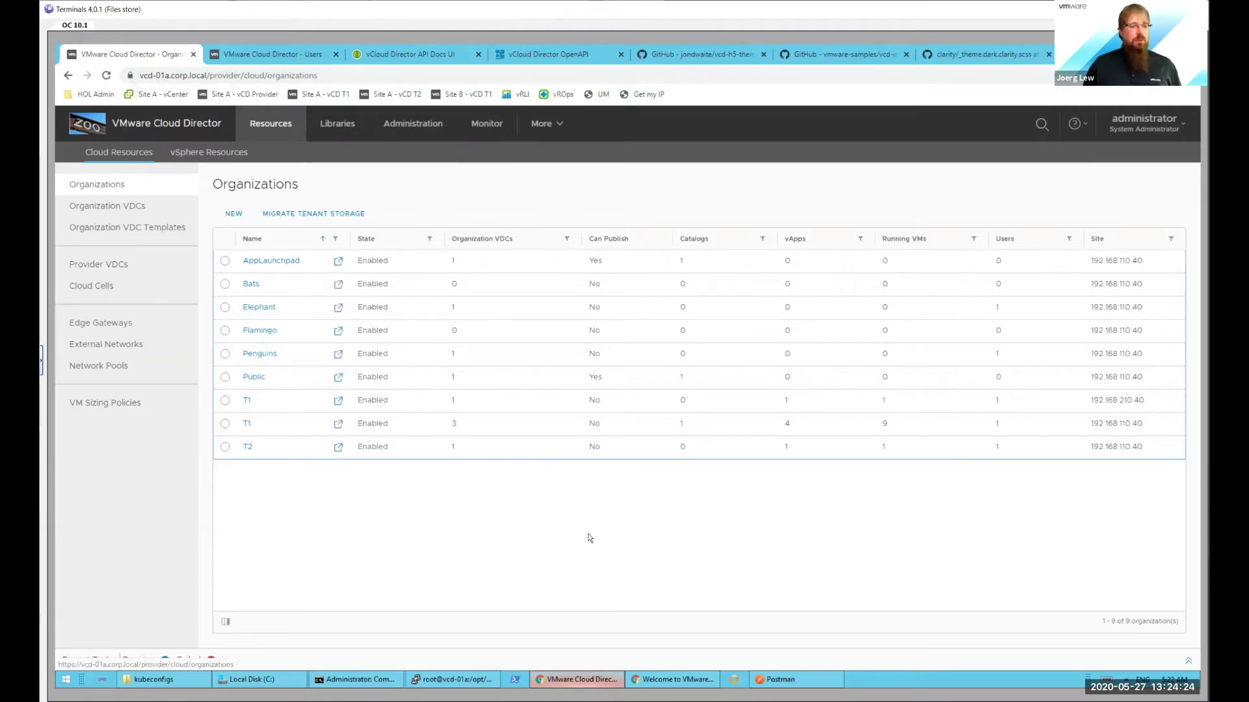
left_click(677, 680)
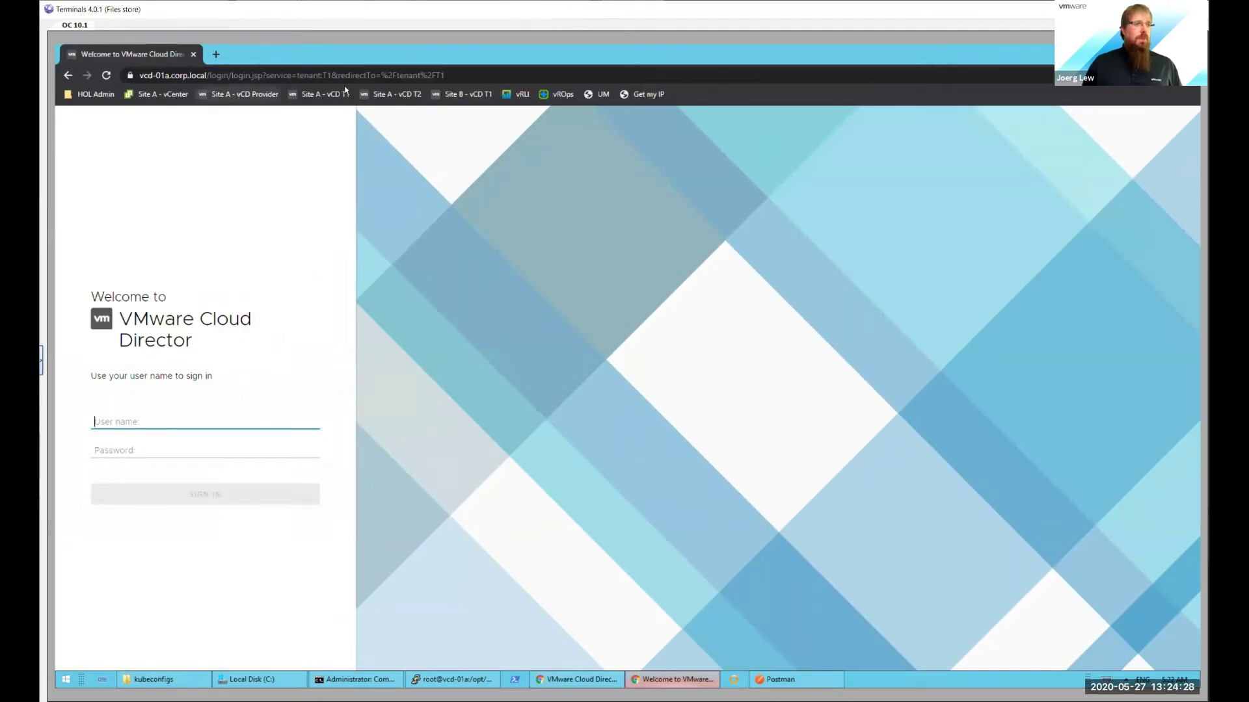
left_click(326, 94)
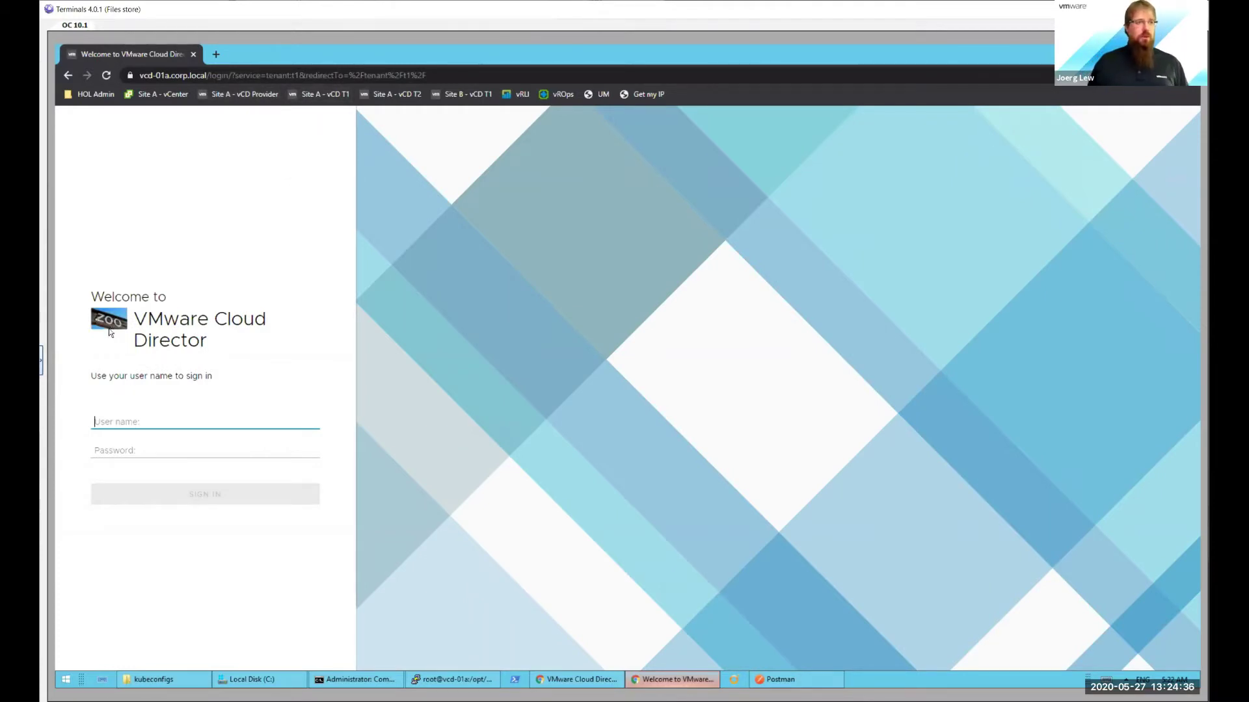
Step: Sign in to the T1 tenant portal as t1admin using the saved account password
left_click(121, 414)
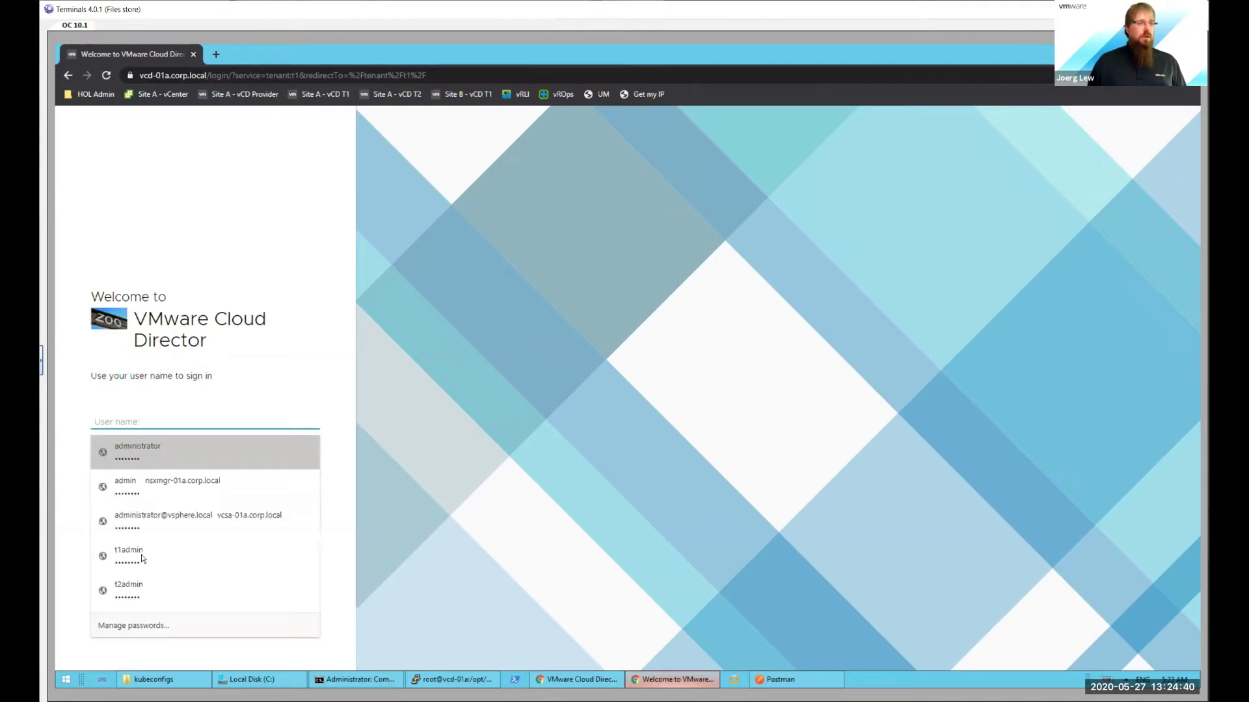
left_click(149, 449)
left_click(166, 494)
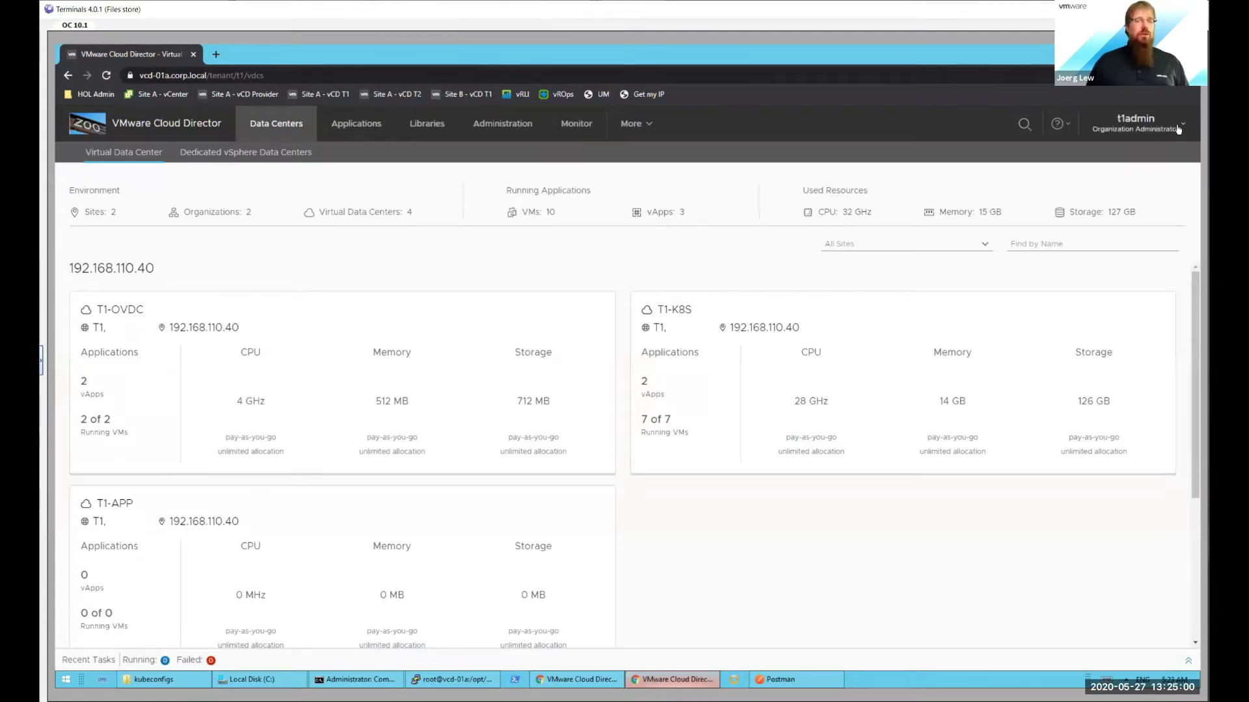
Step: Compare the provider and tenant portal logos, log out of the T1 tenant portal and return to its login page
left_click(604, 680)
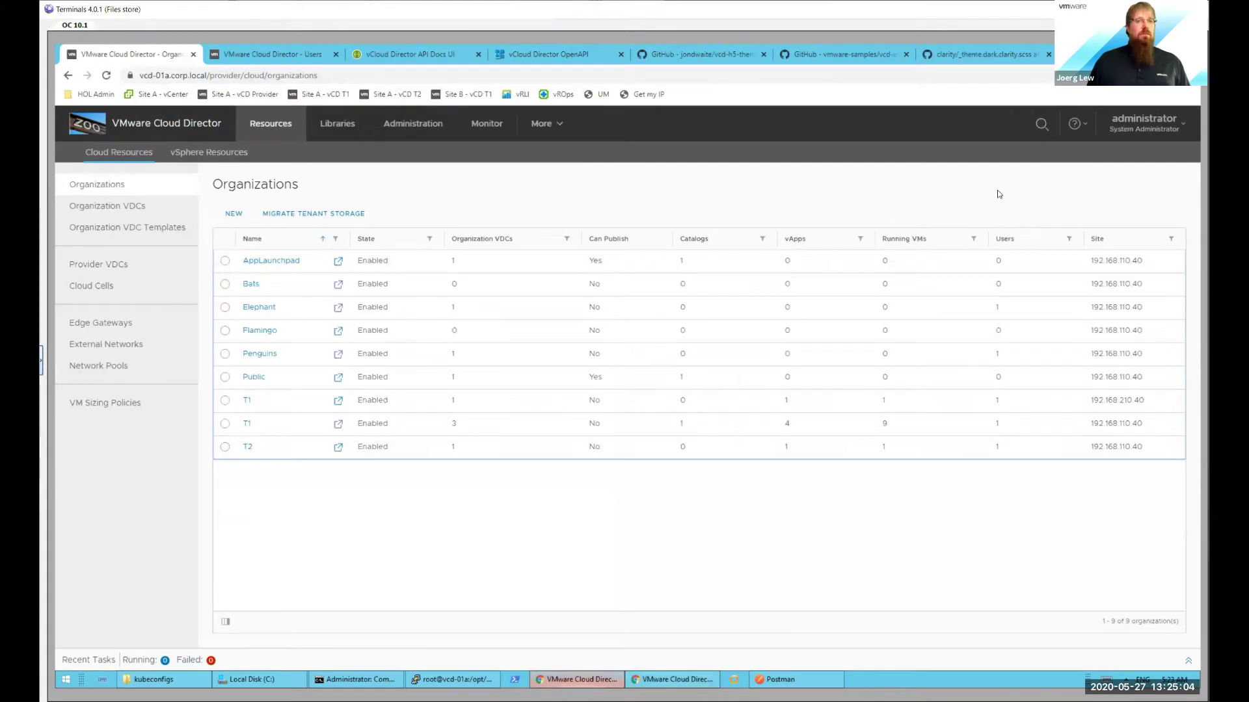
left_click(669, 681)
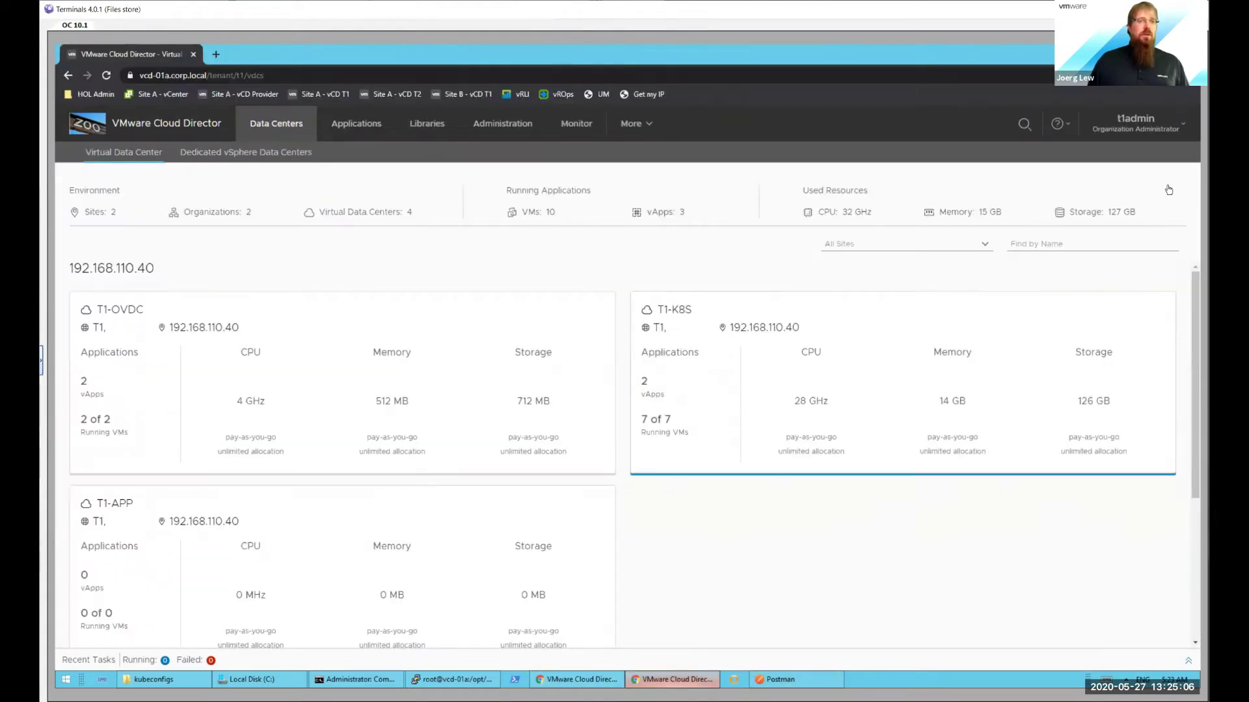
left_click(1182, 128)
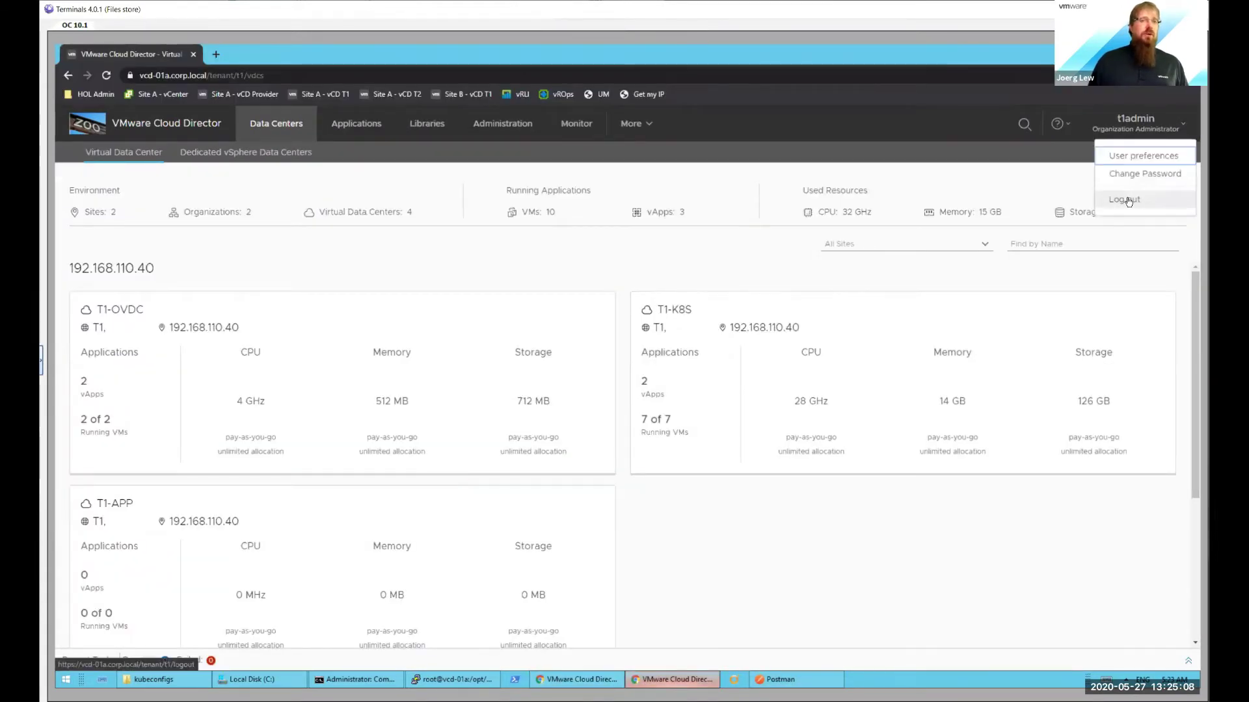
left_click(654, 366)
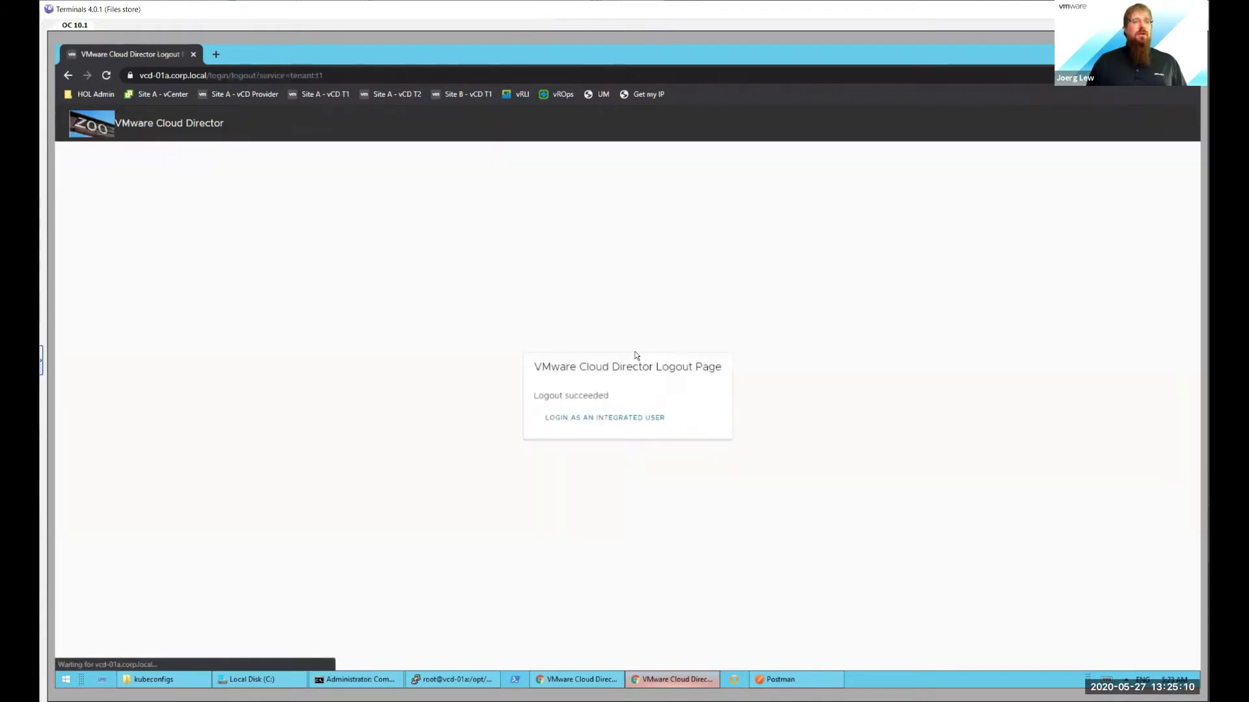
left_click(600, 418)
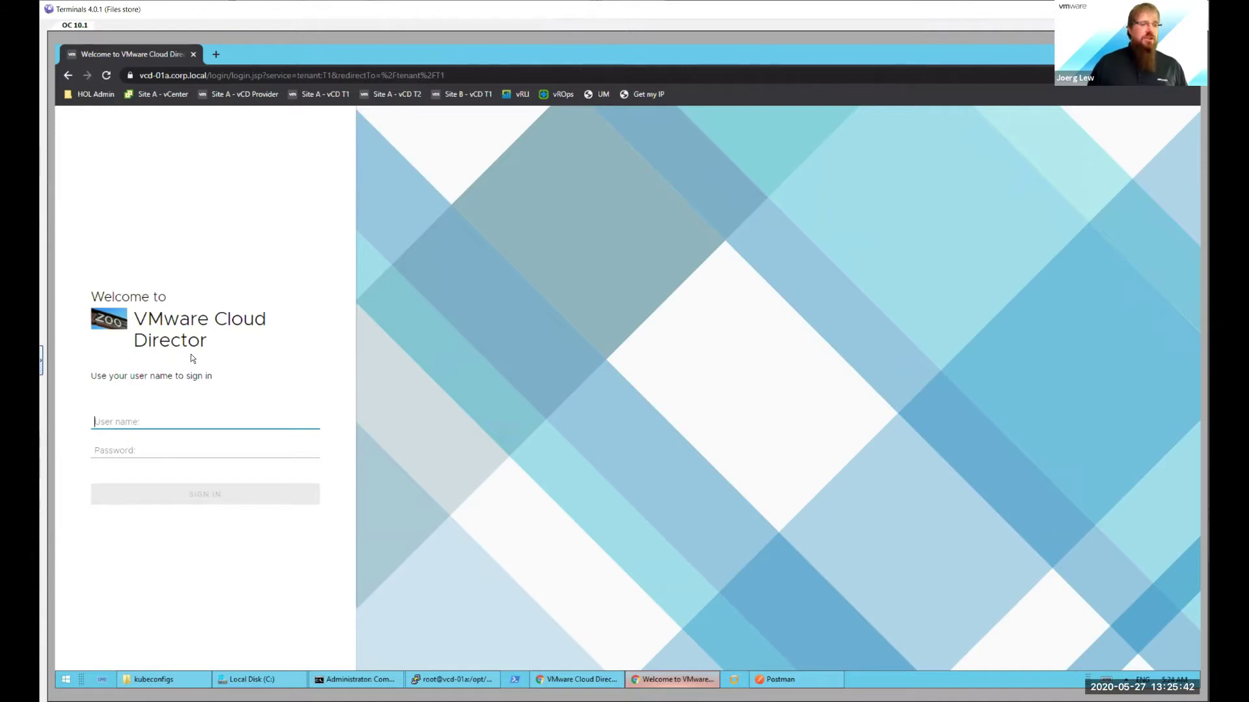
Step: Switch to the vcd-01a terminal and examine the cell-management-tool command for backend.branding.requireAuthForBranding, then revisit the tenant login page and provider portal
left_click(569, 679)
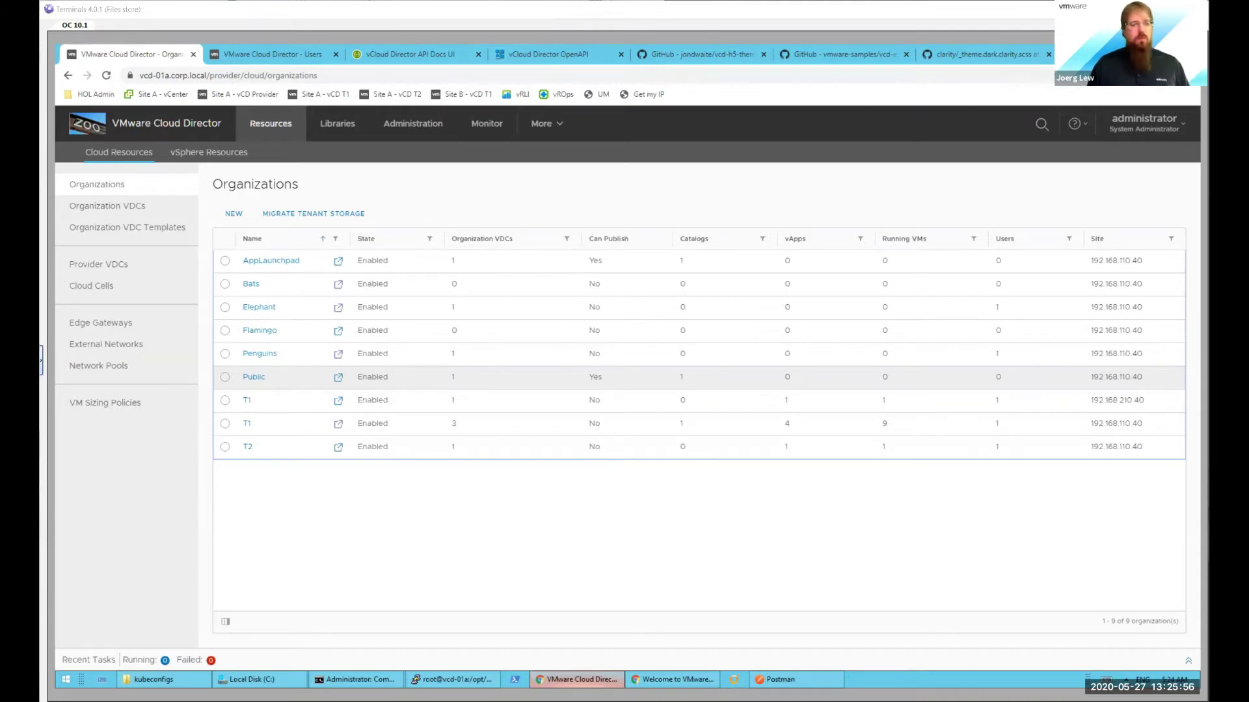
left_click(442, 683)
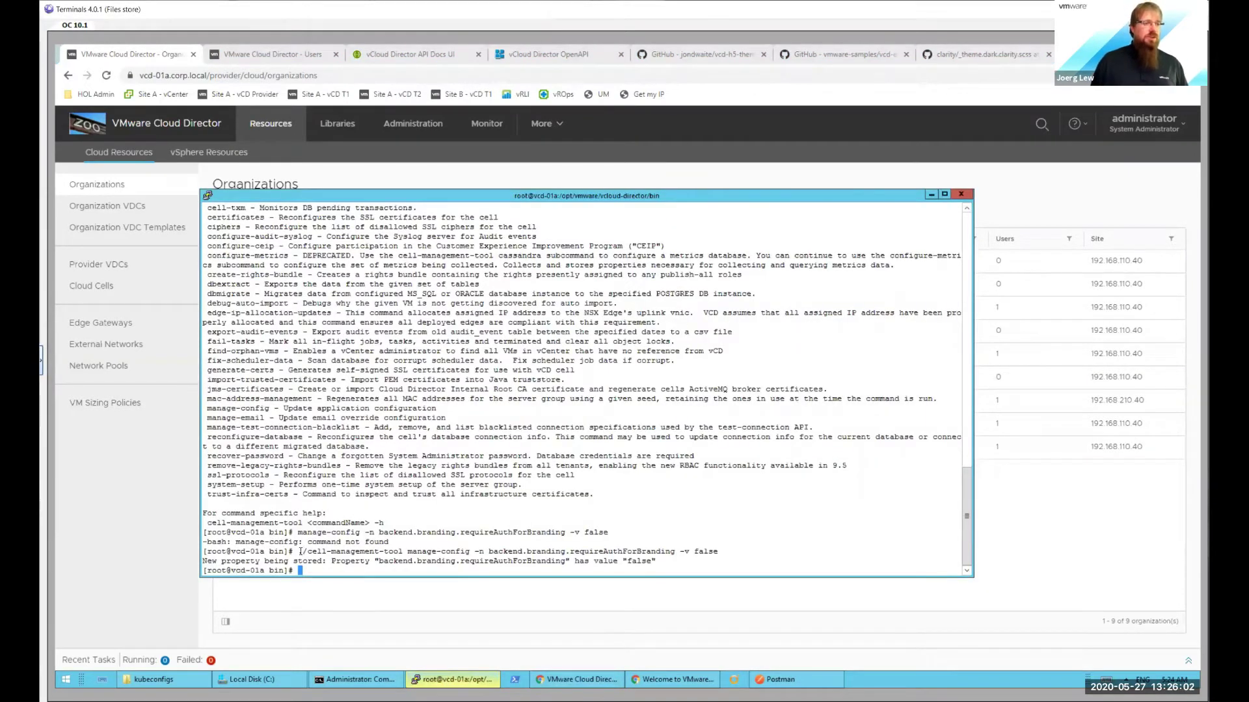
left_click_drag(299, 552, 365, 551)
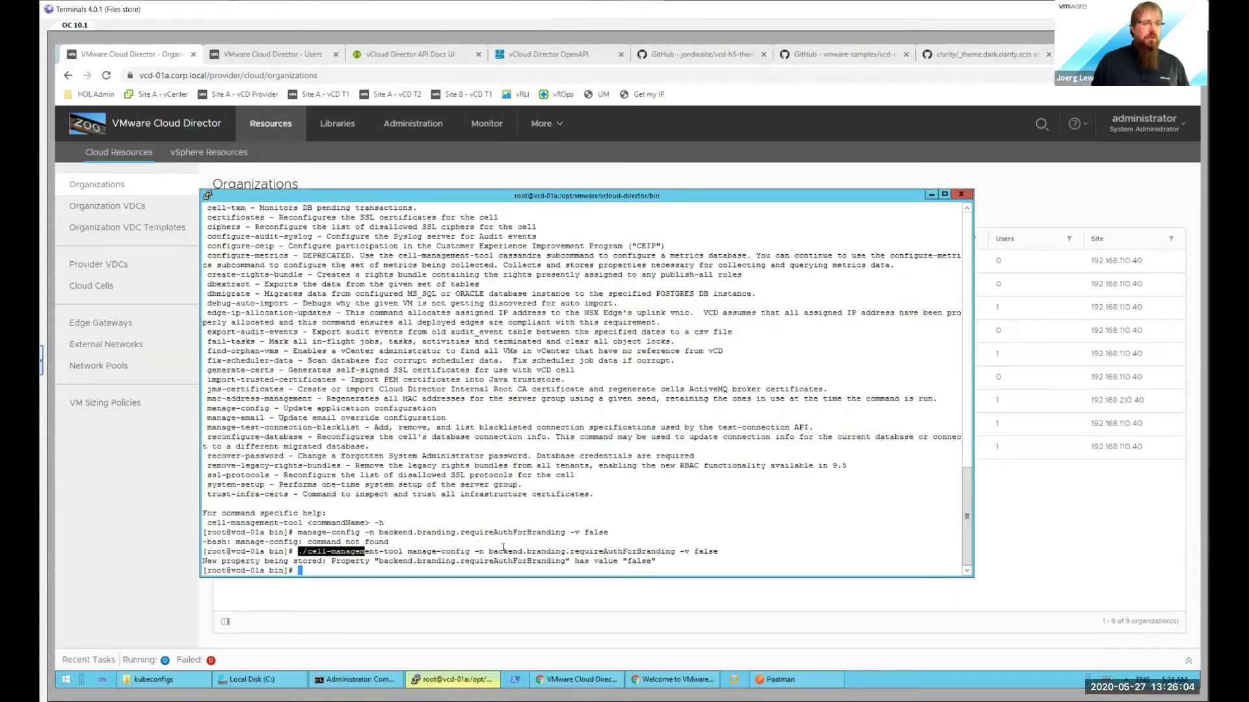
left_click_drag(488, 551, 686, 551)
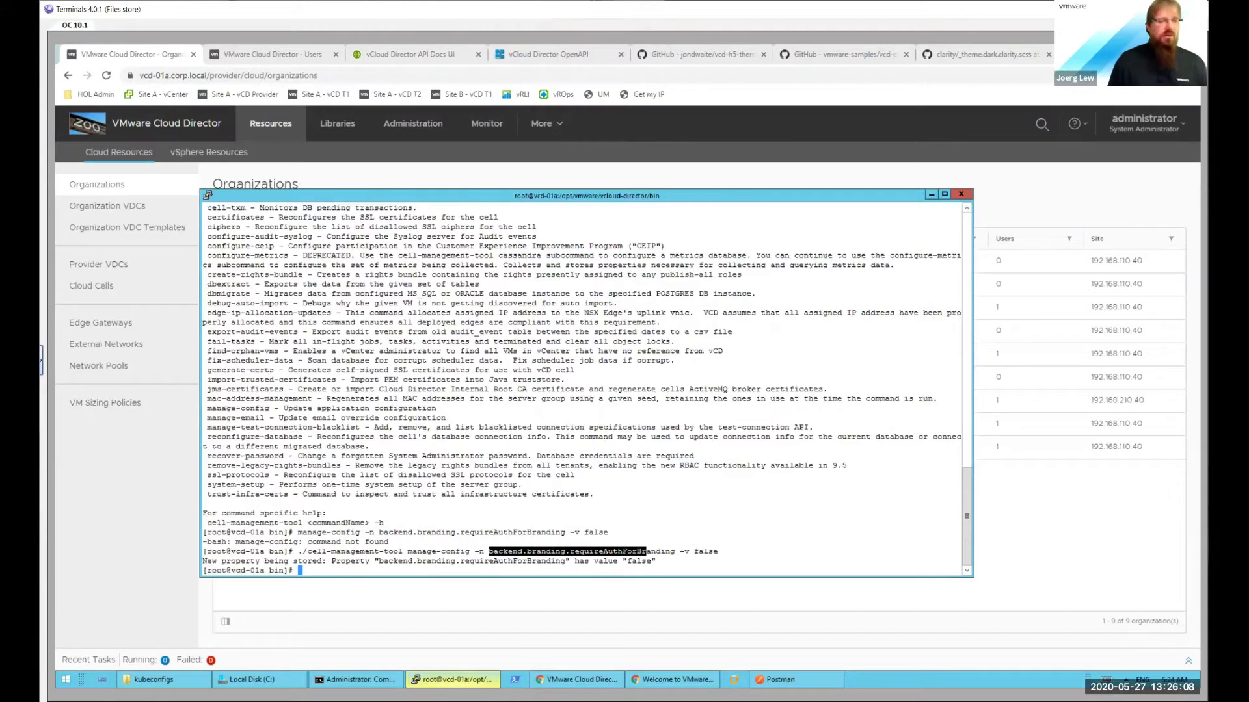
left_click(695, 550)
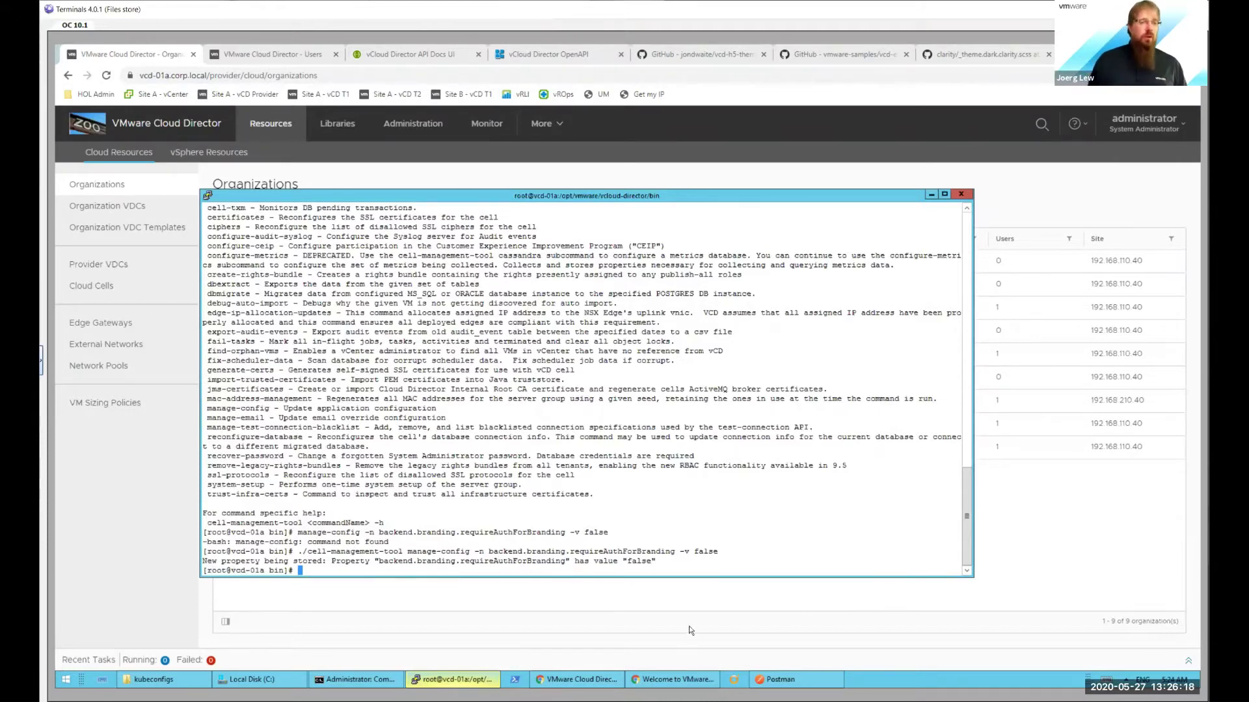
left_click(661, 680)
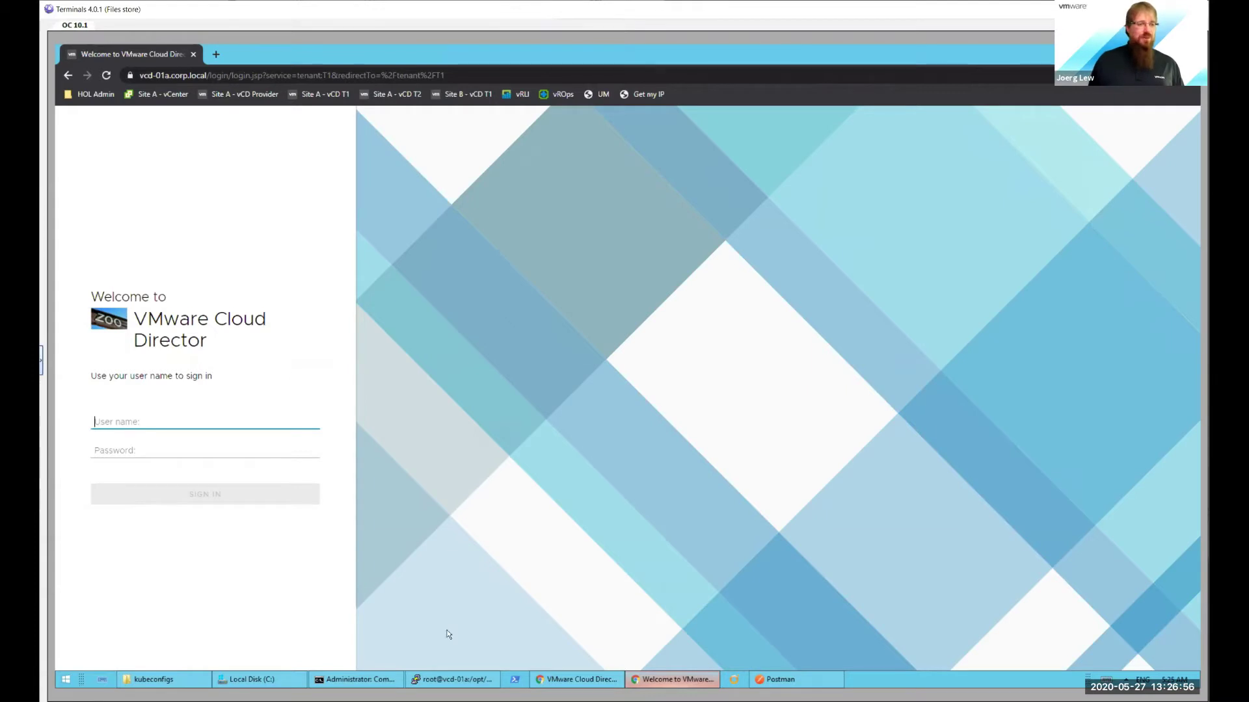
left_click(569, 678)
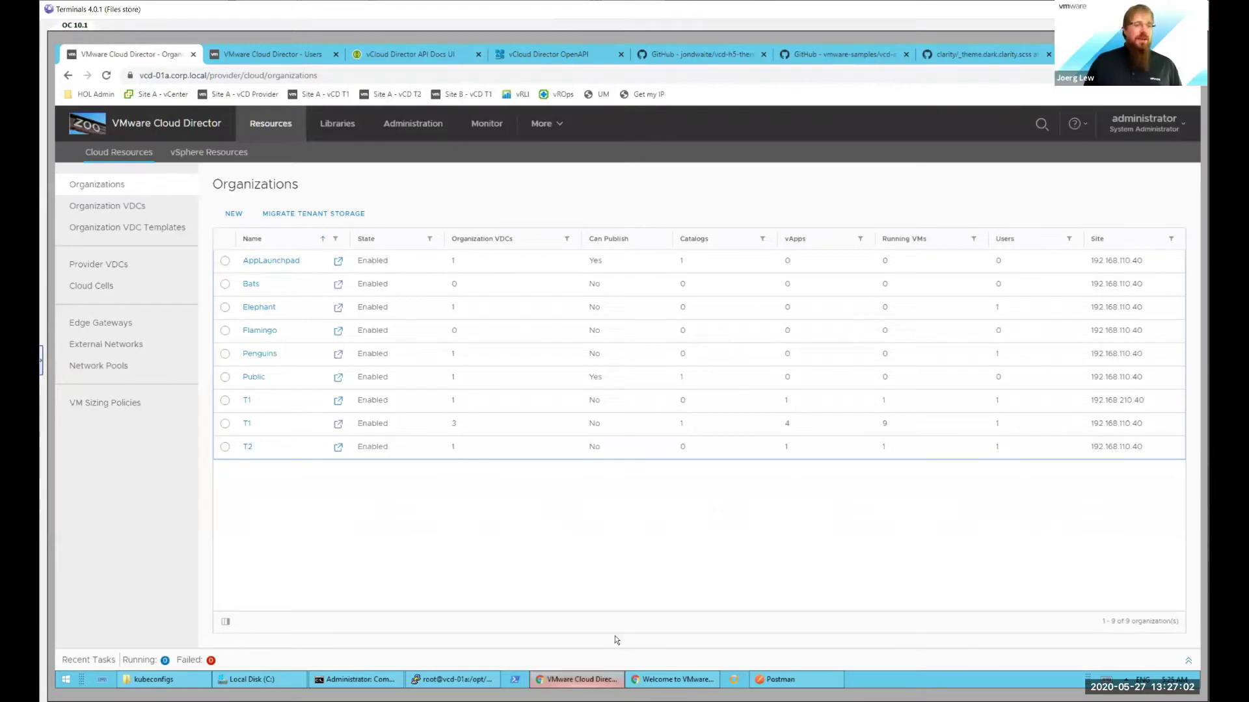
Step: Switch to Postman, open the put Zoo branding (system) request and examine the portal name, color, theme and custom links in its JSON body
left_click(784, 679)
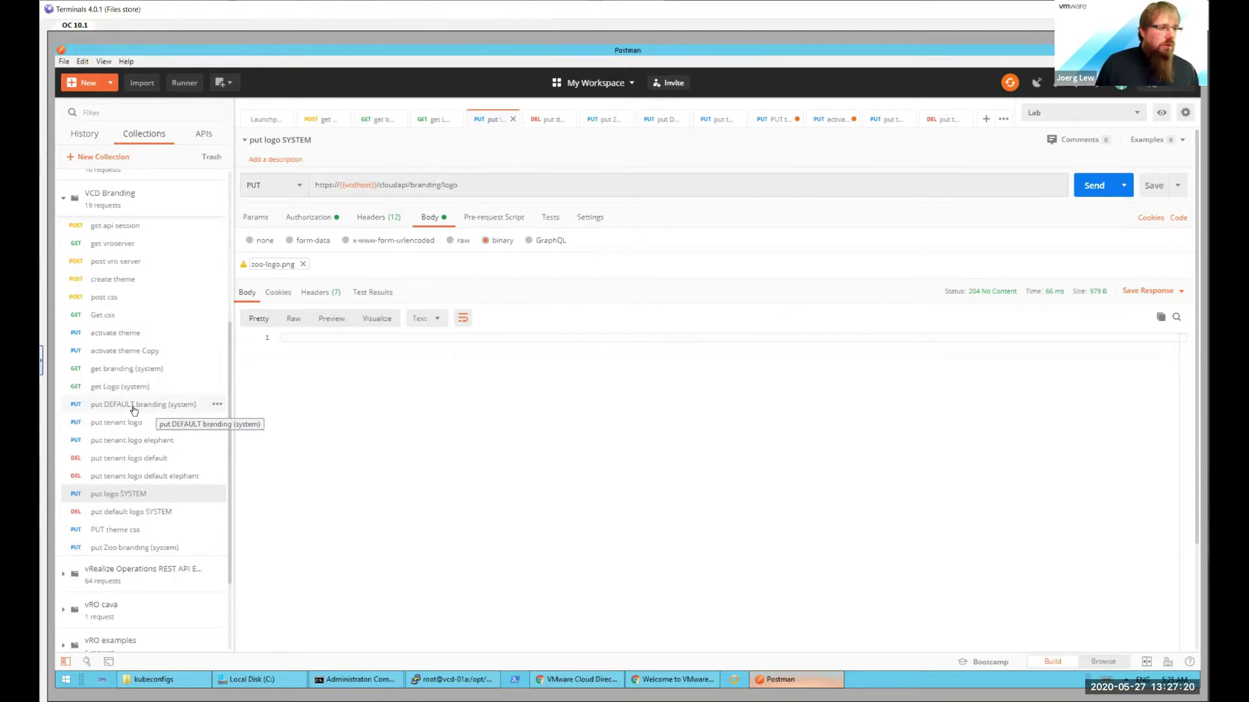
left_click(128, 547)
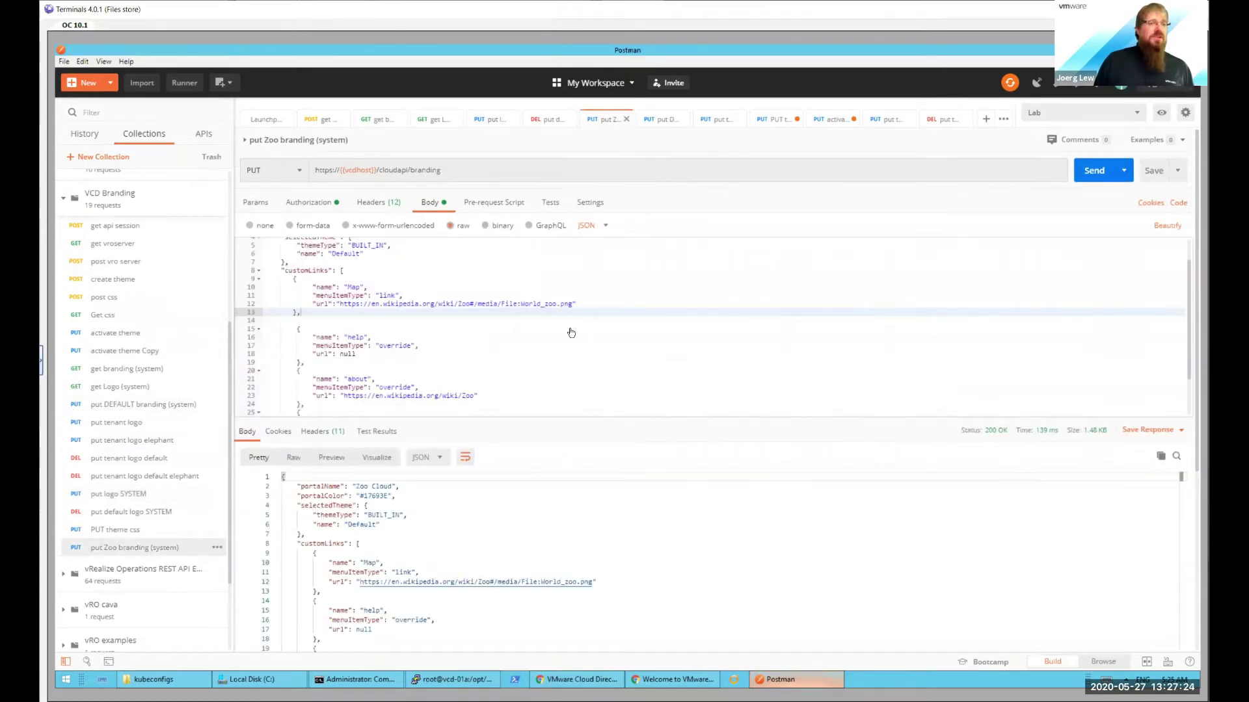
scroll(571, 327, "up", 2)
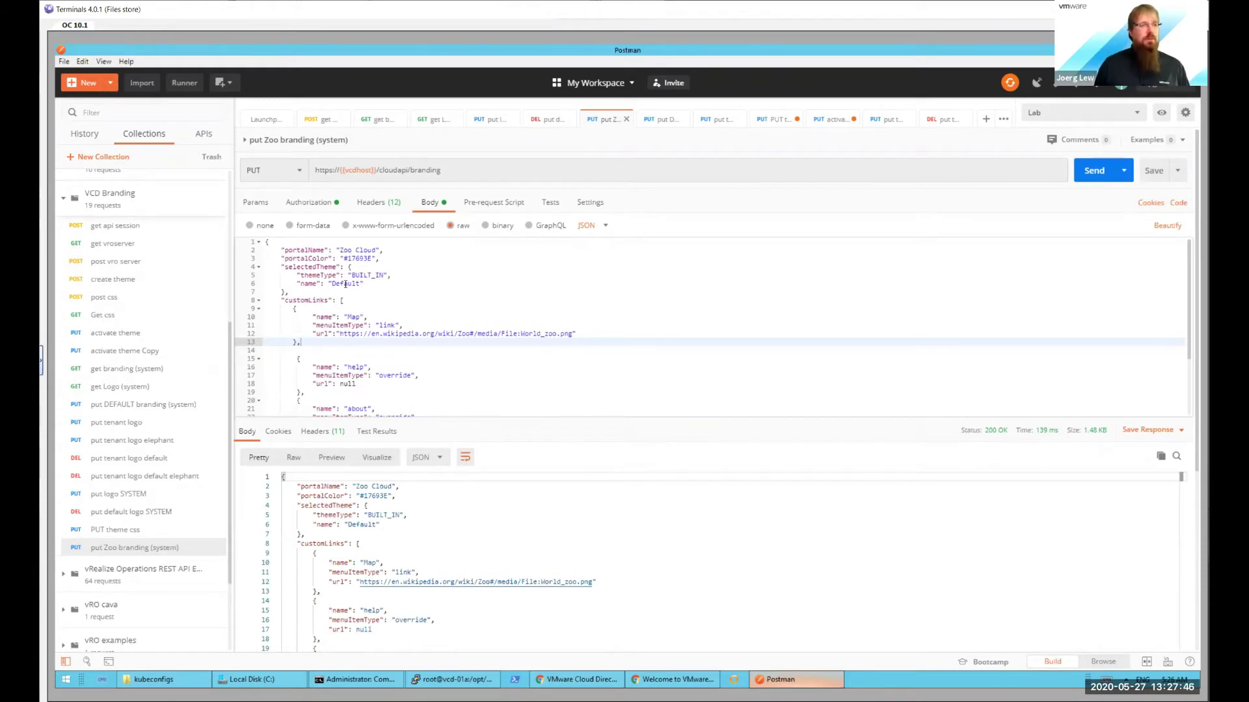
left_click(351, 317)
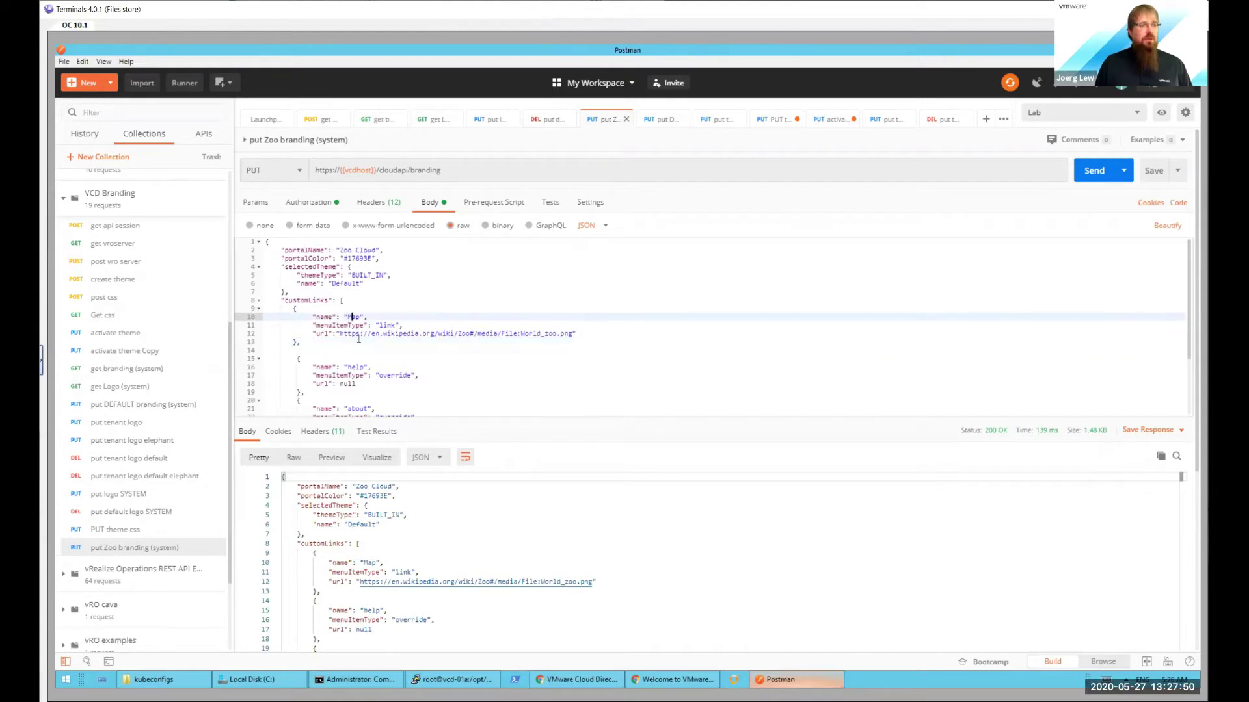
scroll(359, 338, "down", 2)
scroll(373, 289, "up", 1)
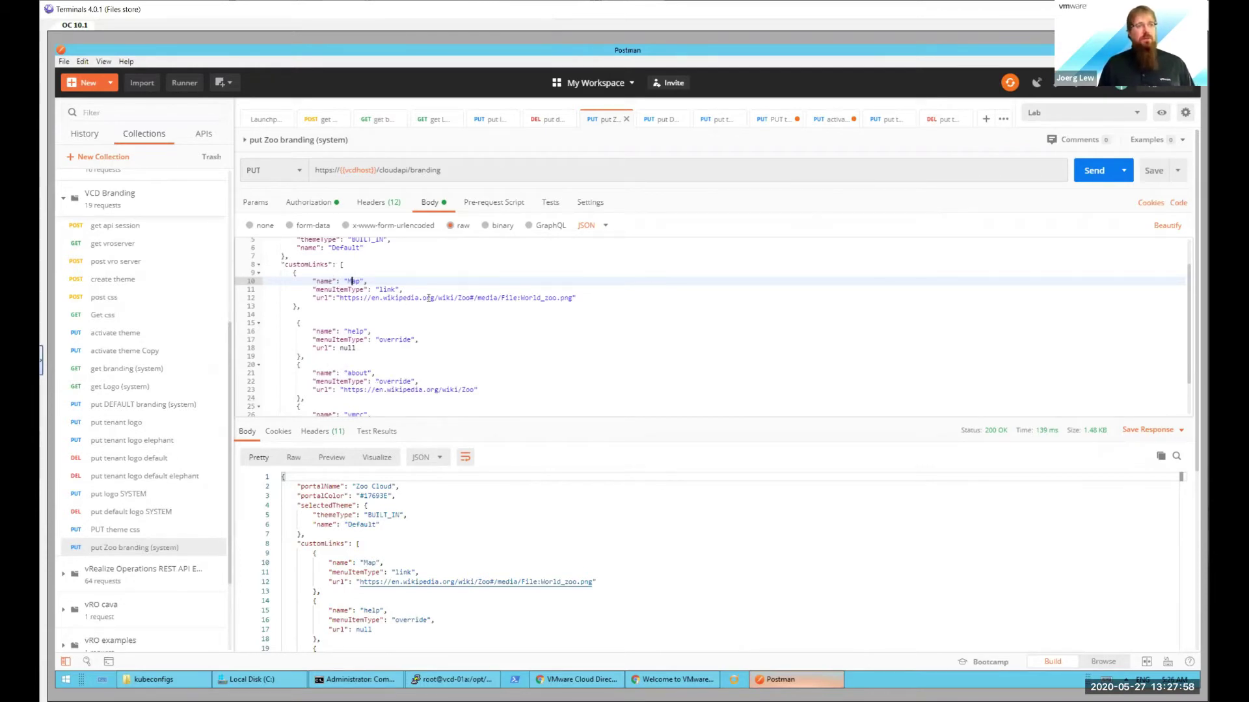
scroll(540, 310, "down", 3)
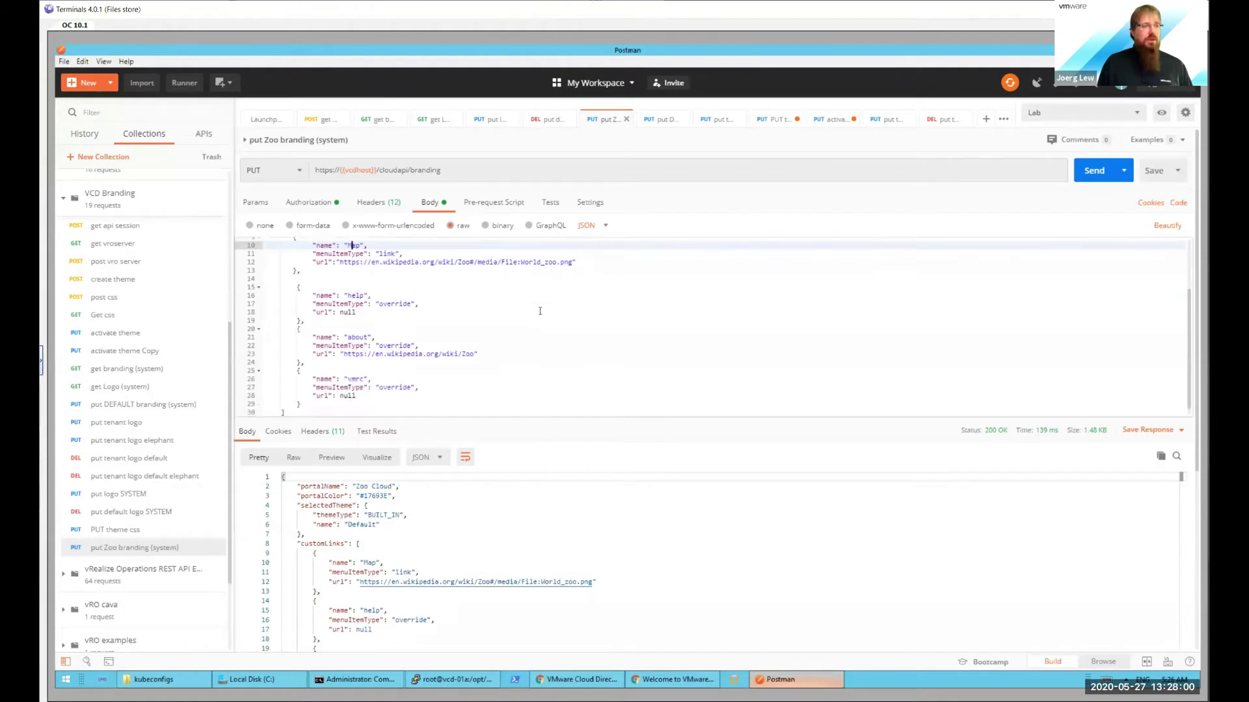
Step: Send the put Zoo branding (system) request with the Zoo Cloud portal name, color #17693E and custom links
scroll(540, 310, "up", 4)
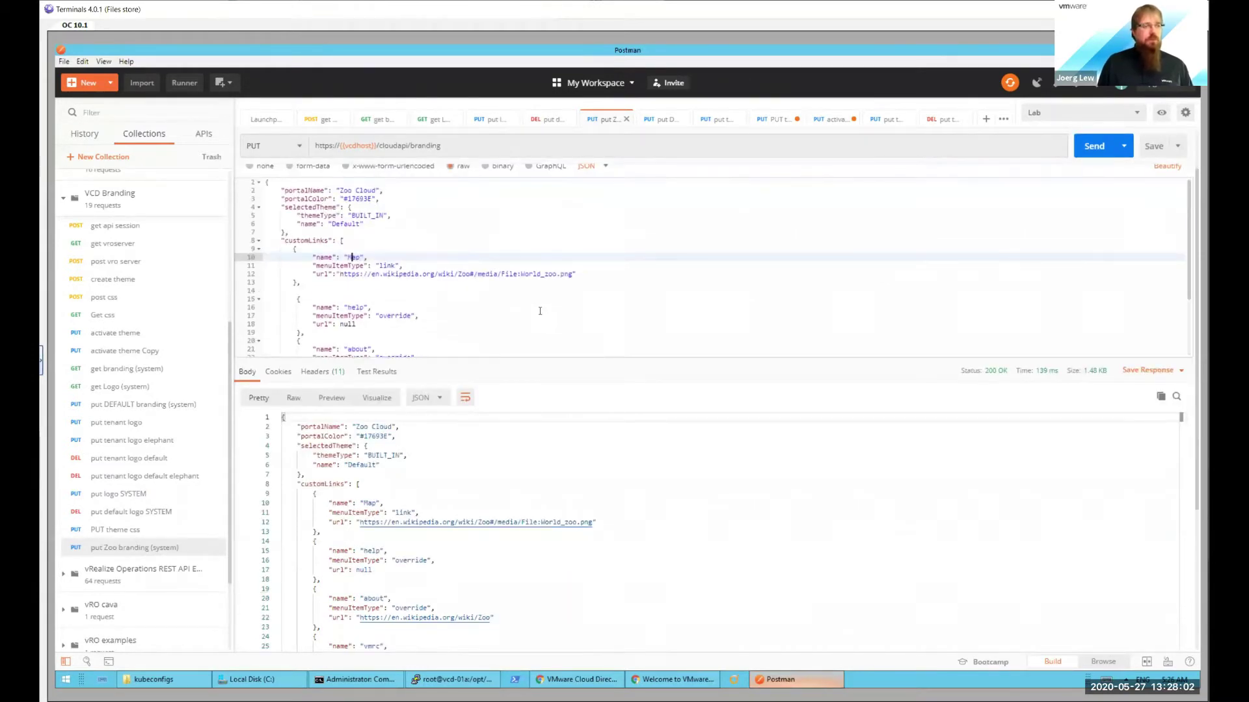
scroll(540, 311, "up", 2)
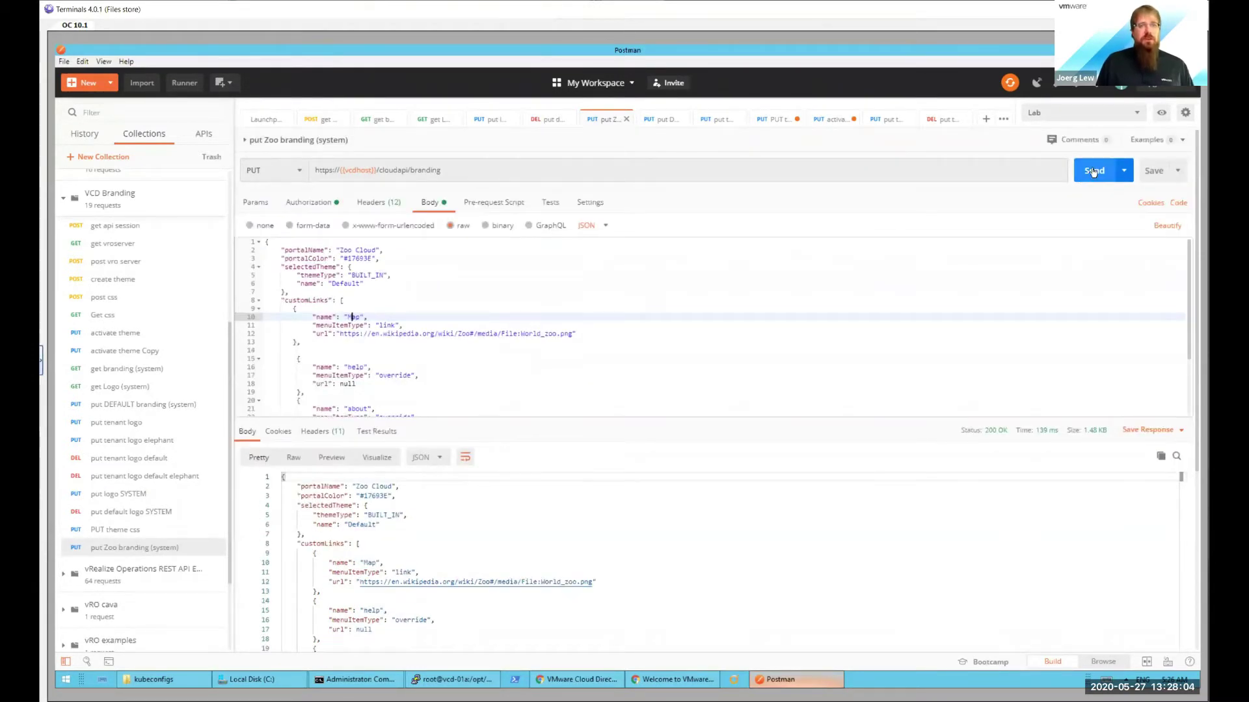
left_click(1093, 171)
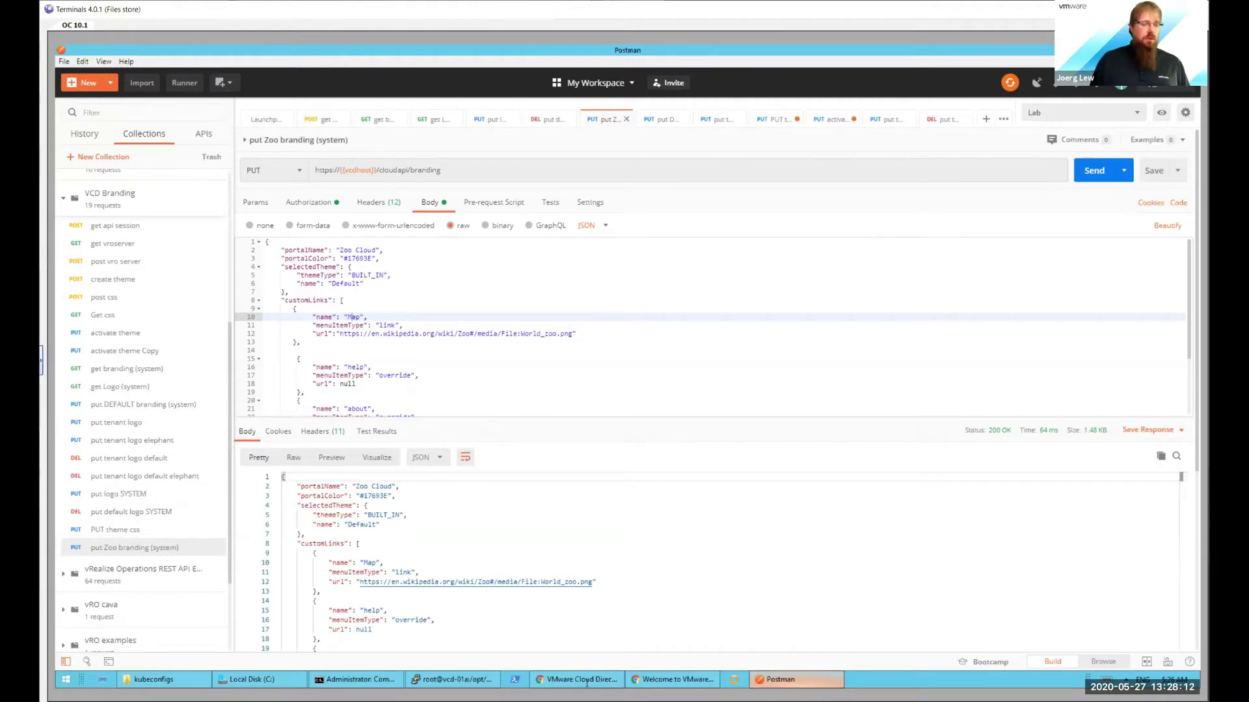
Step: Switch to the T1 tenant login page in the browser and reload it to check the new branding
left_click(590, 678)
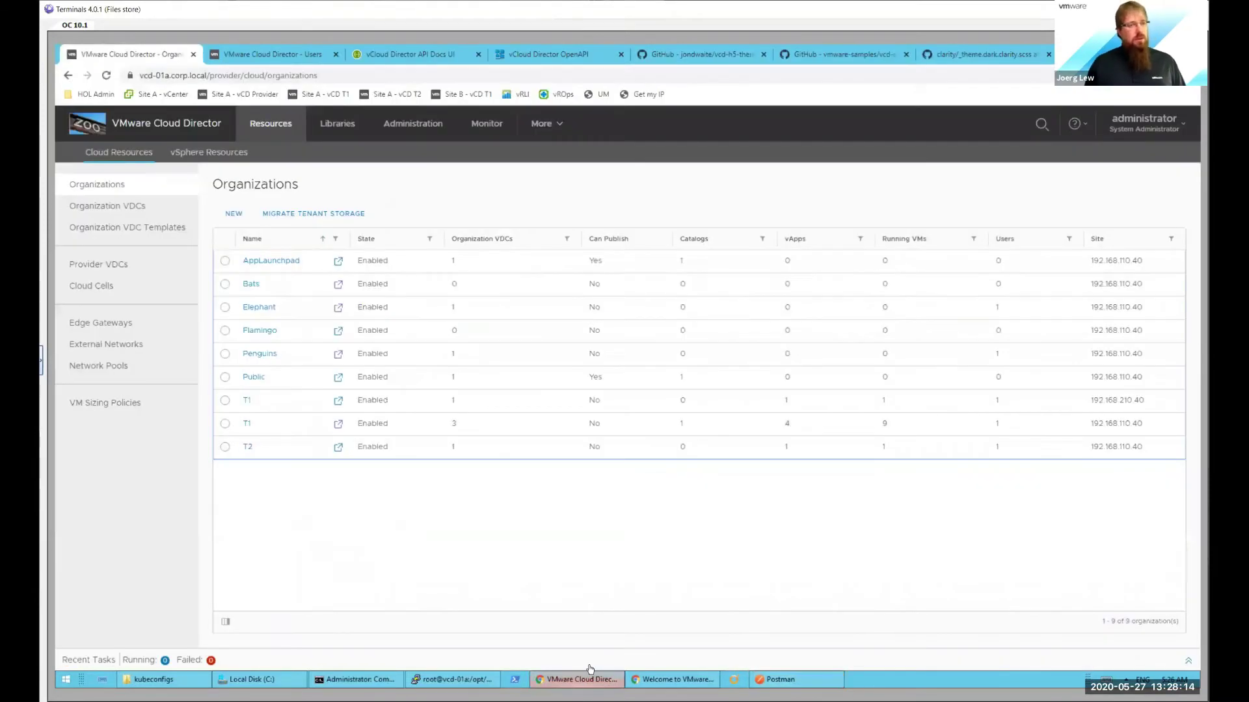
left_click(682, 677)
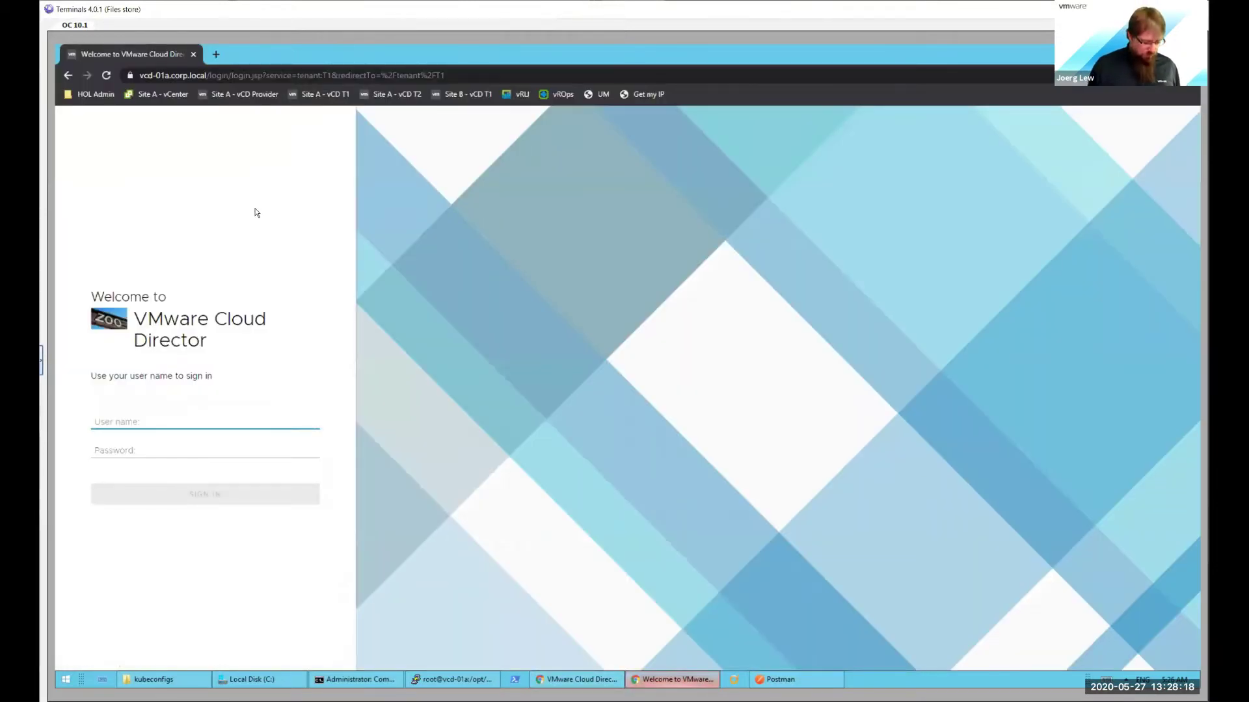
key("F5")
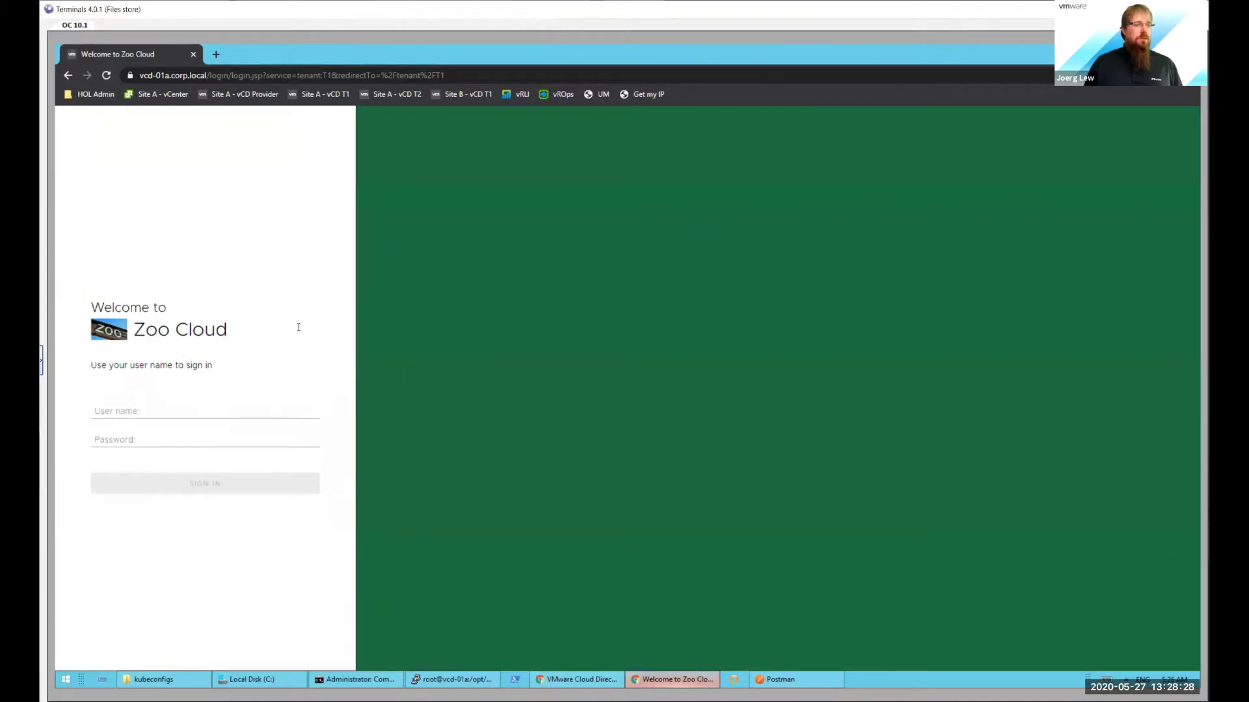
Step: Sign in to the rebranded T1 tenant portal as t1admin with the saved account password
left_click(118, 410)
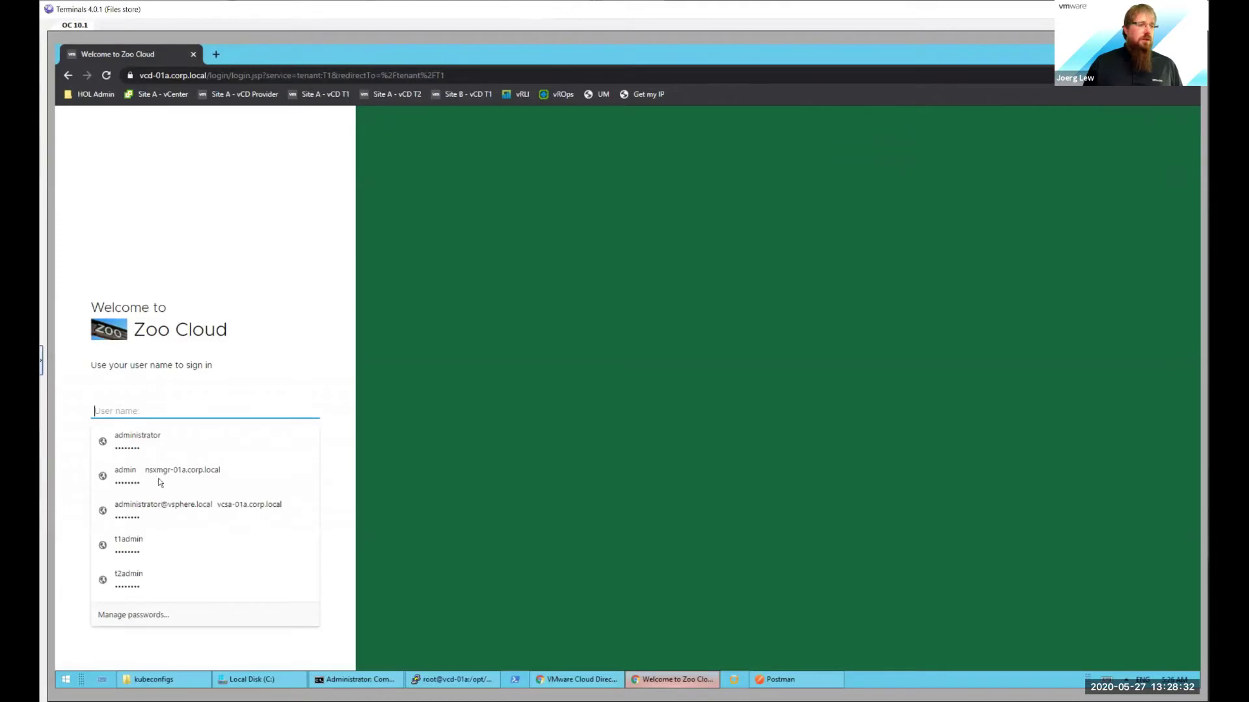
left_click(130, 542)
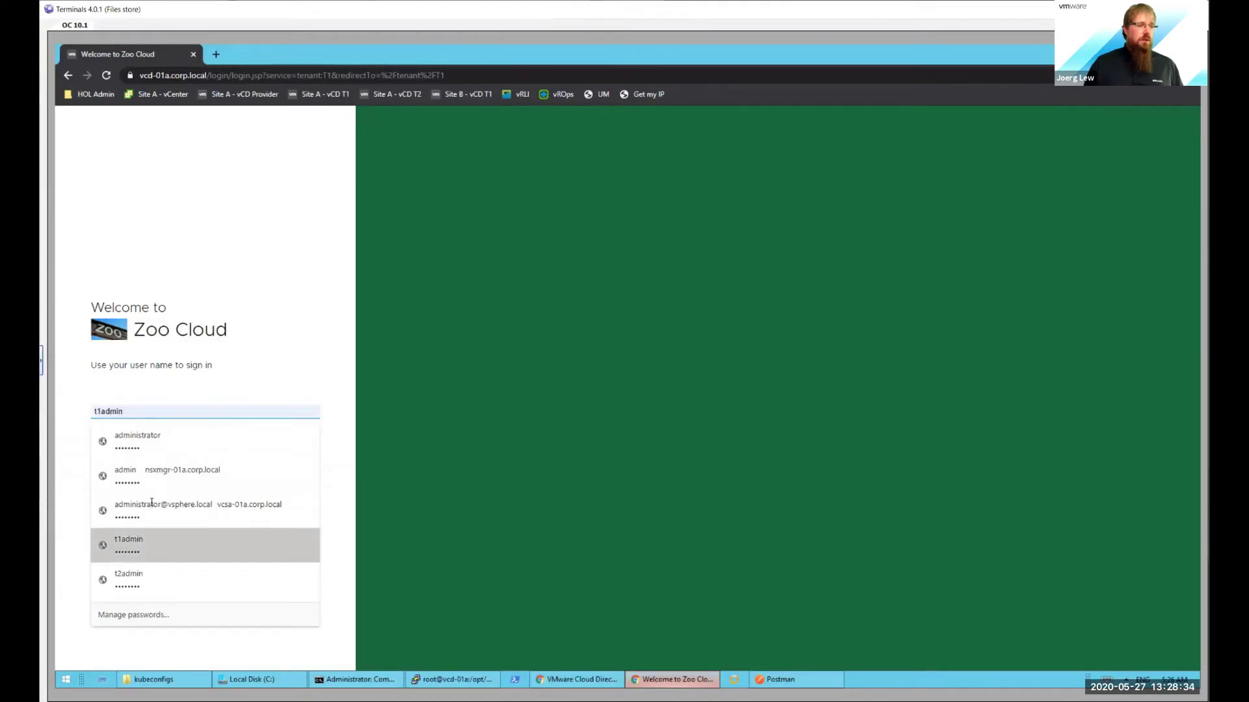
left_click(166, 492)
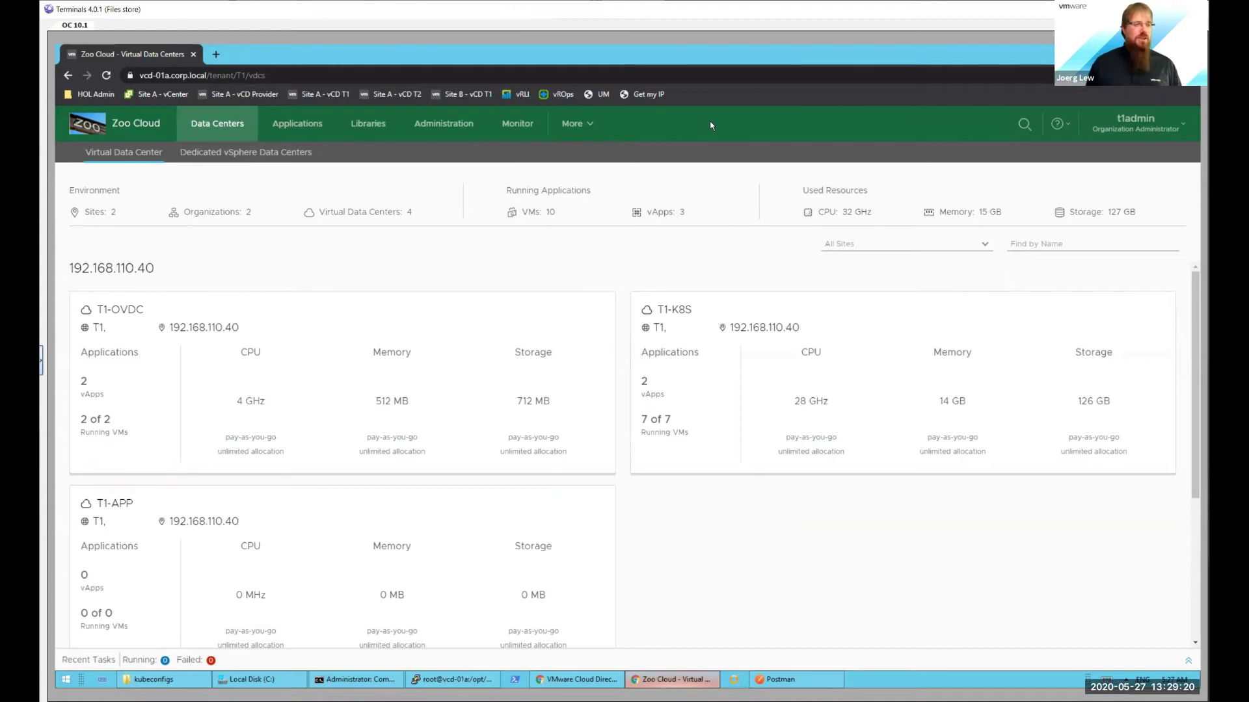
Step: Open the demo-web vApp, check the custom About help link's target page and return to the tenant portal
left_click(293, 128)
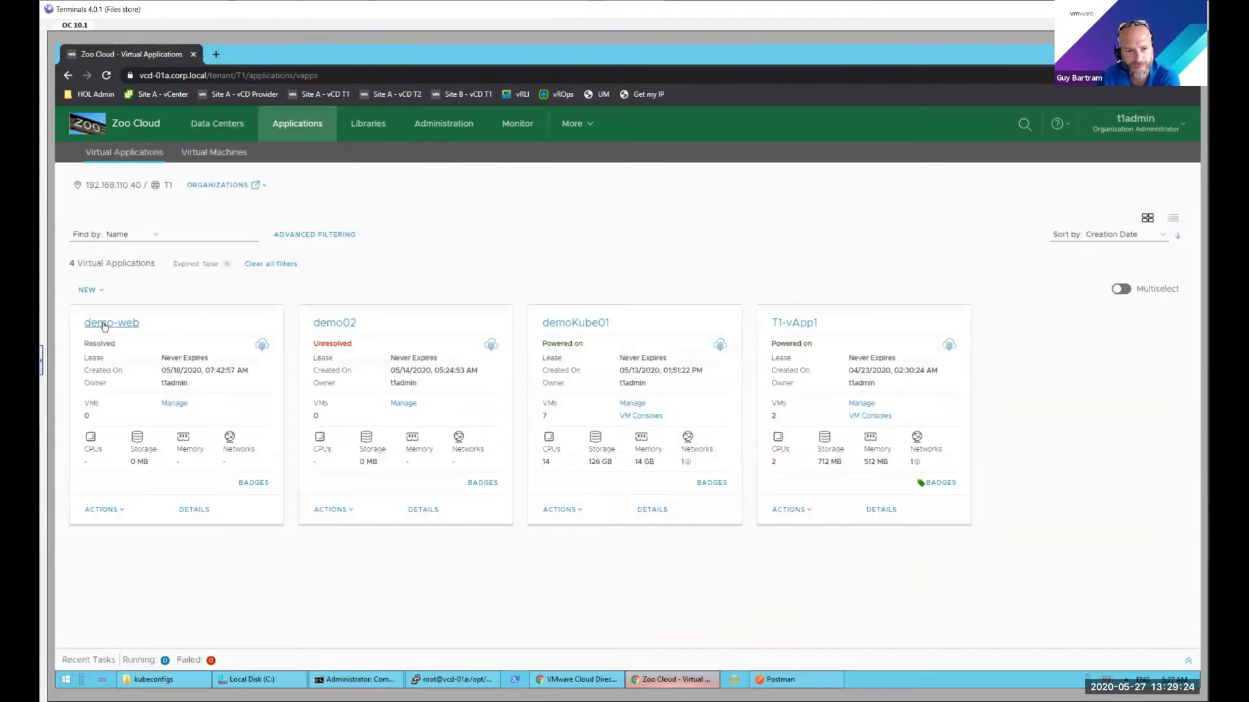
left_click(104, 324)
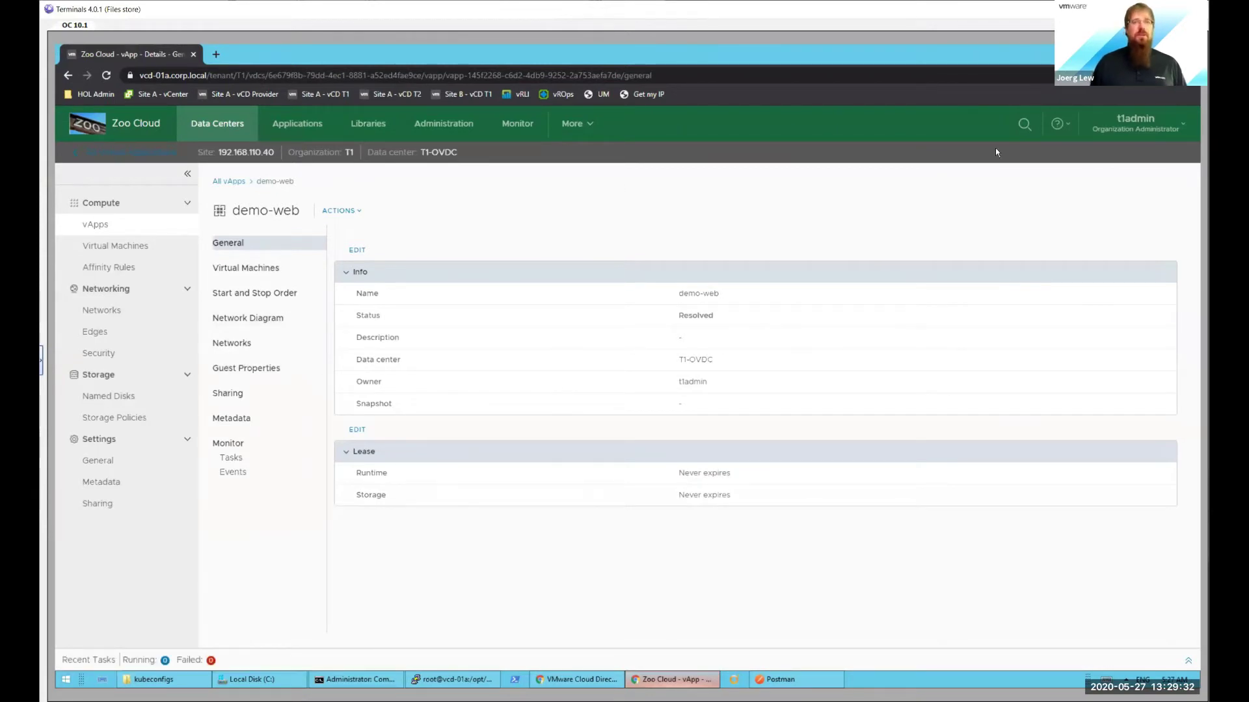
left_click(1058, 124)
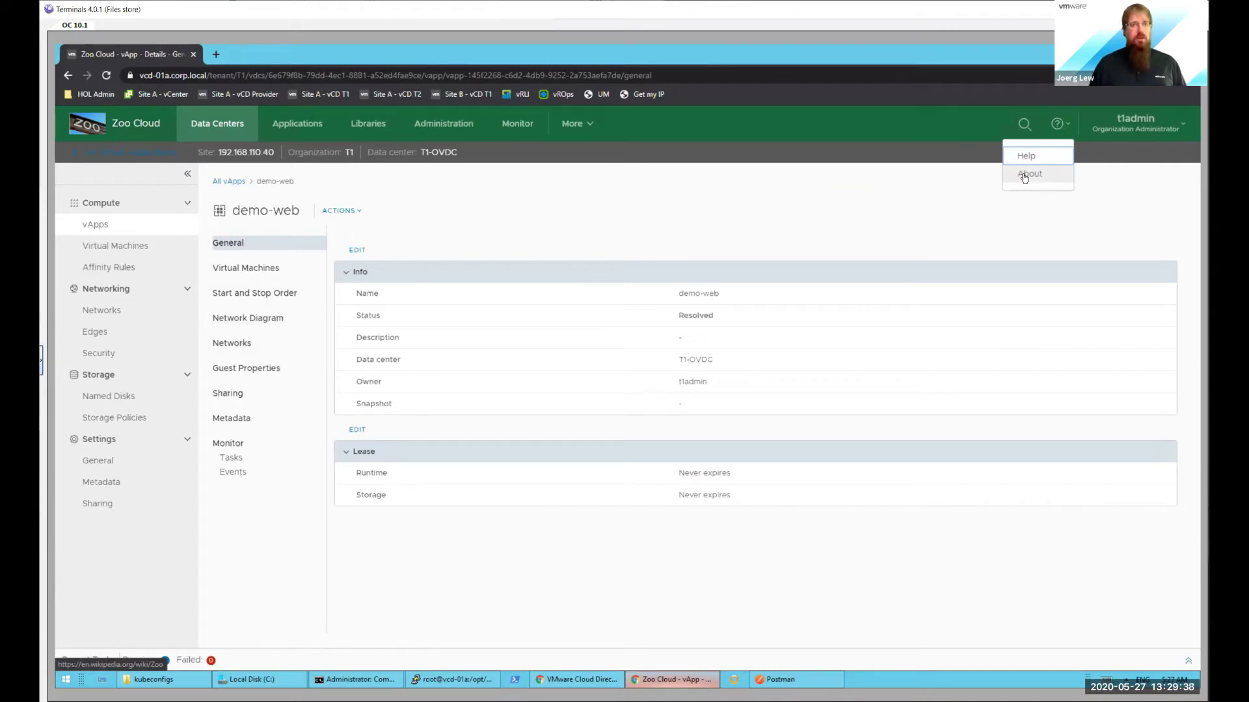
left_click(1024, 176)
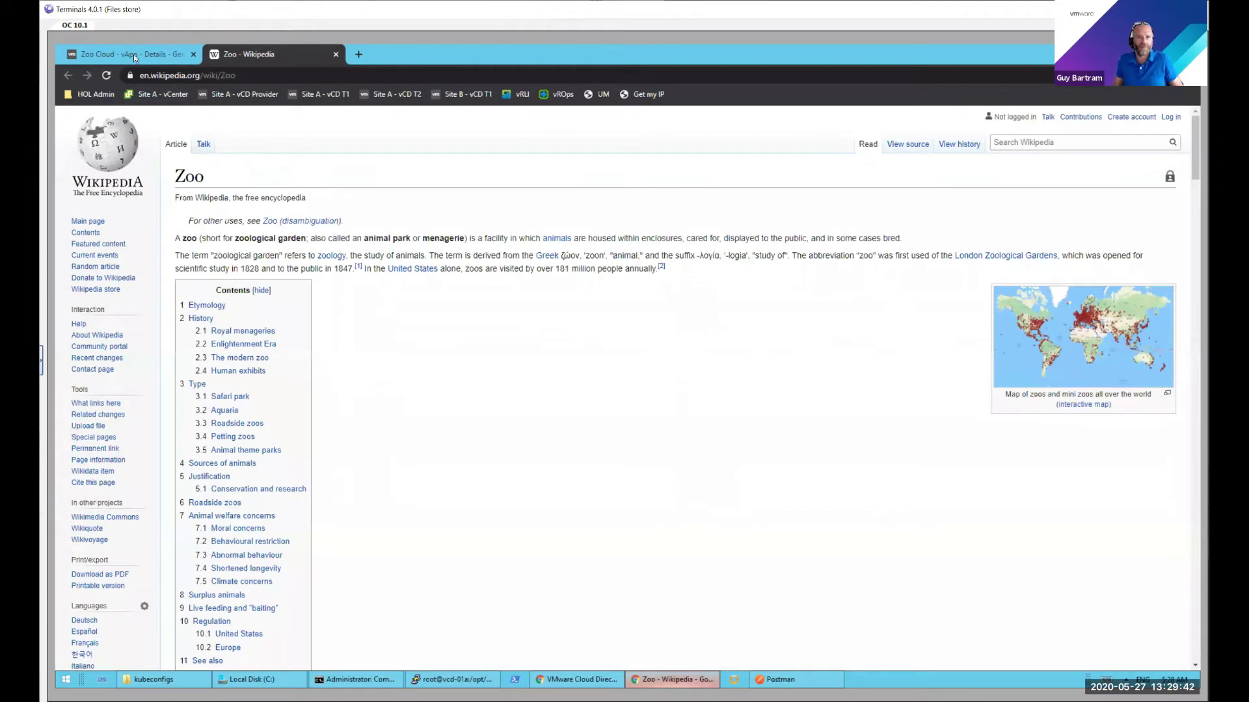
left_click(134, 53)
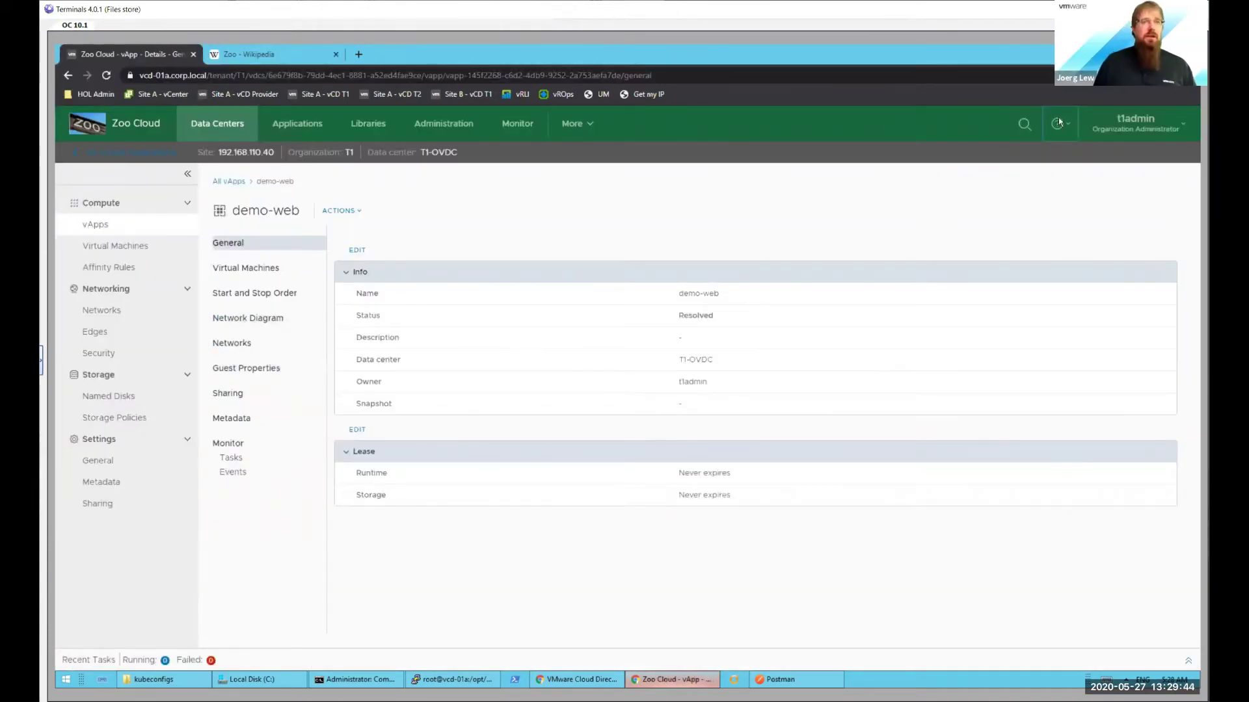
Step: Check the custom Map link's target page, closing and reopening it once, and return to the tenant portal
left_click(1184, 126)
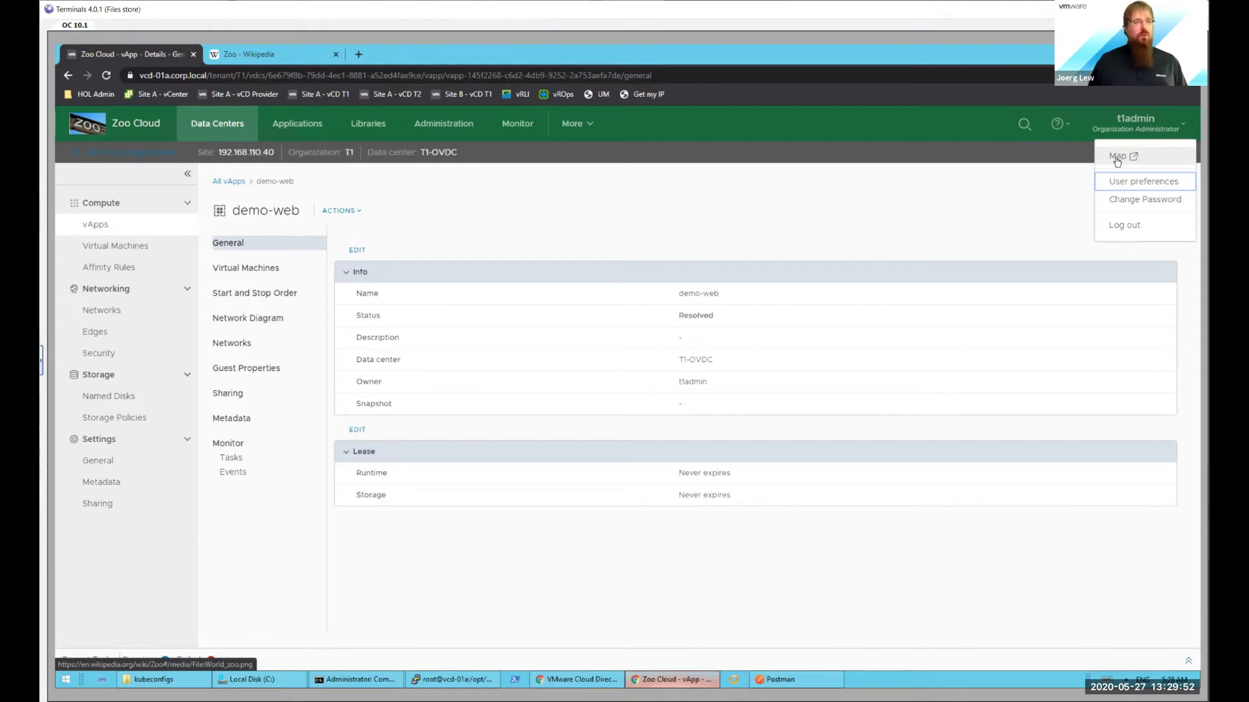
left_click(1117, 159)
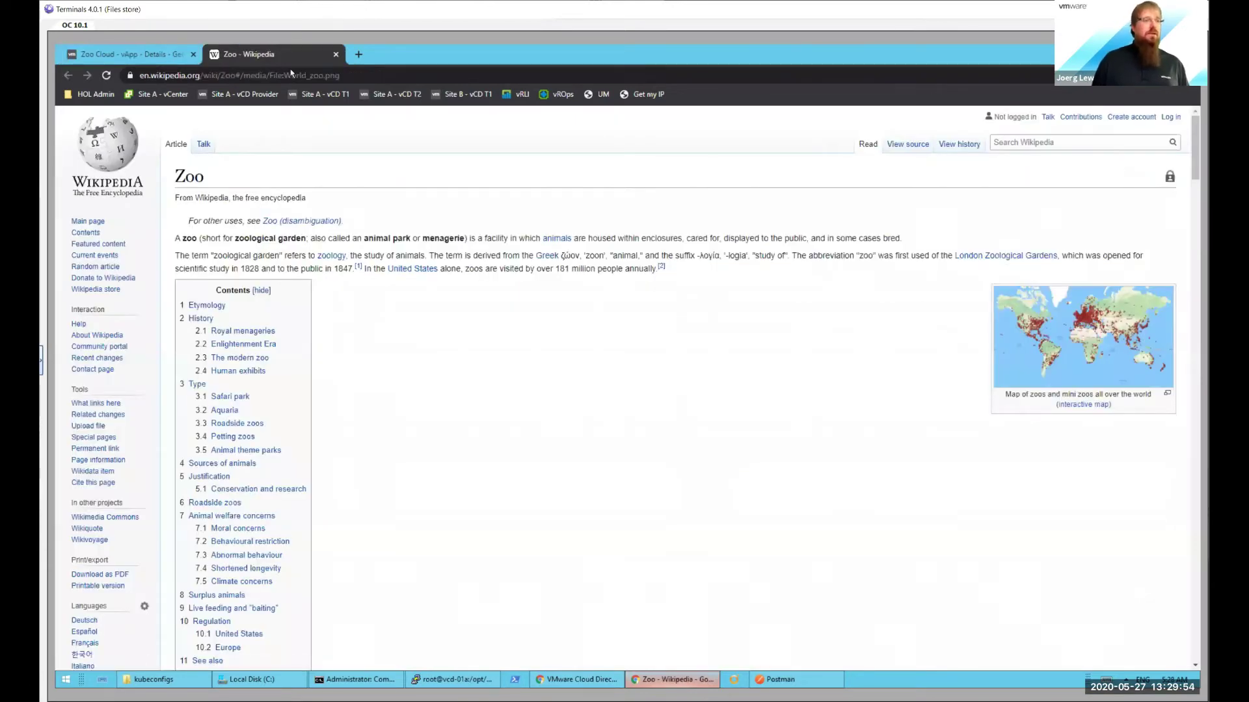
left_click(336, 54)
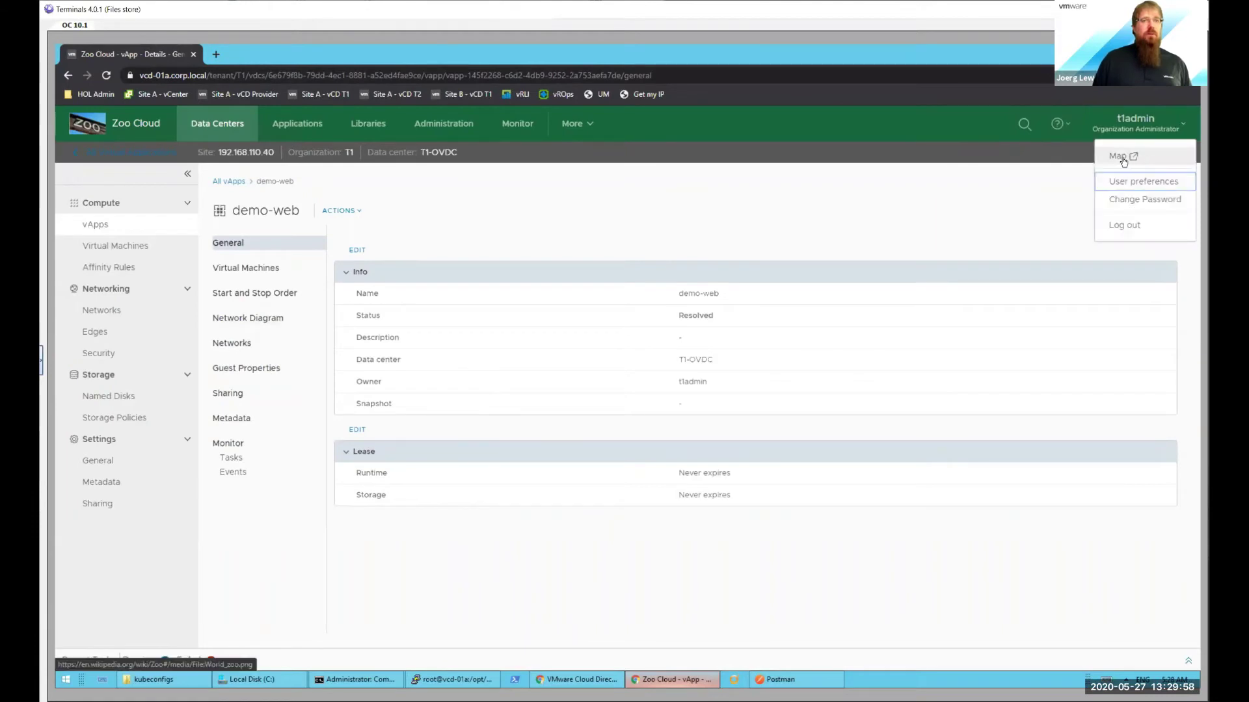
key("ctrl+shift+t")
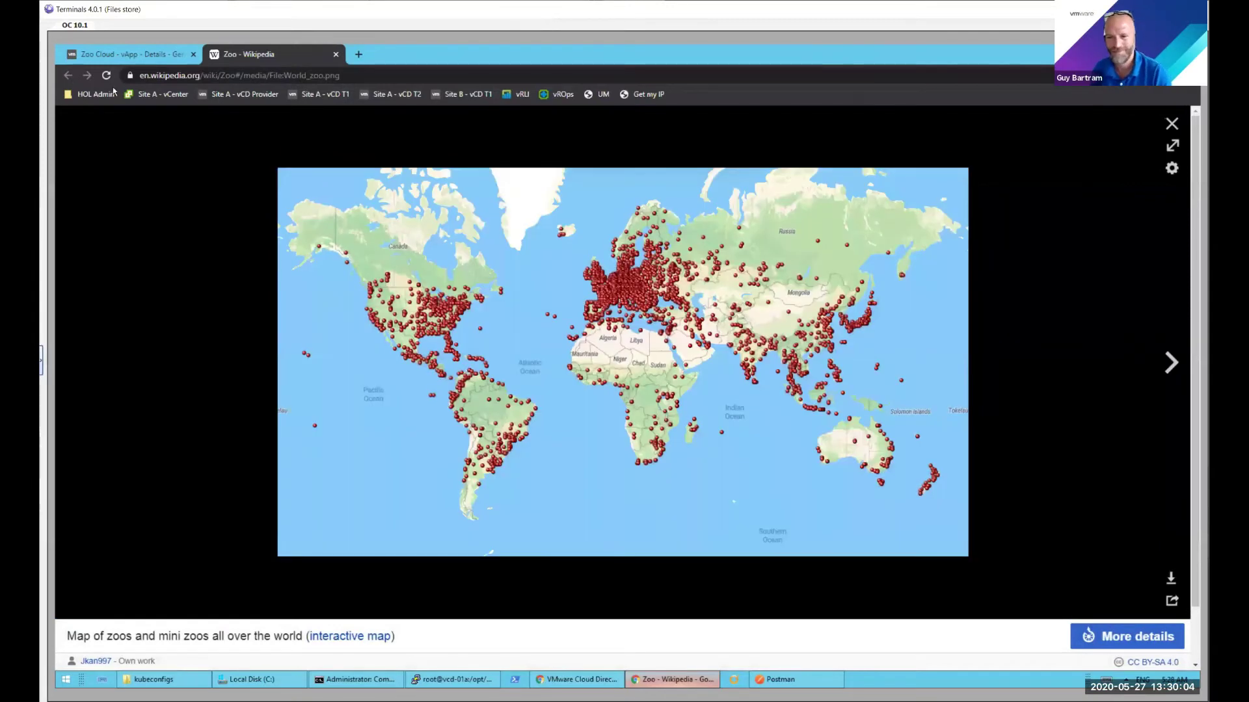
left_click(150, 57)
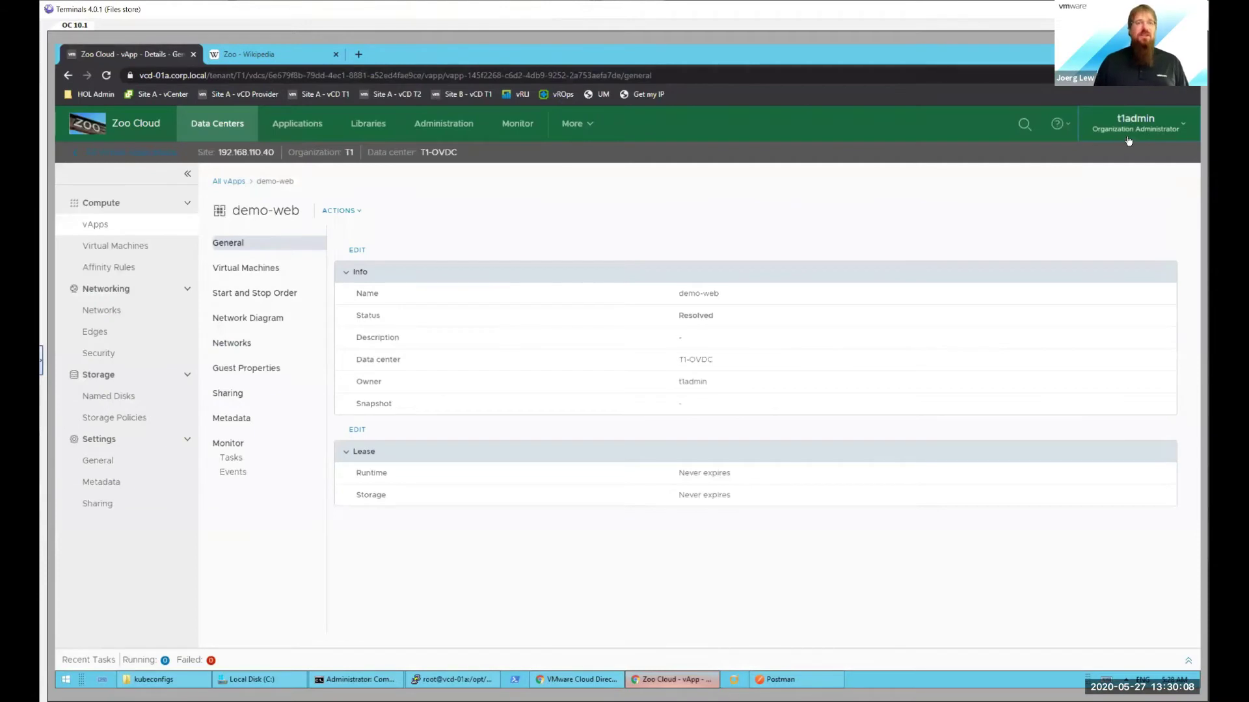
Step: Examine the Map link among the t1admin account options and the plugin entries in the extra navigation list
left_click(1160, 130)
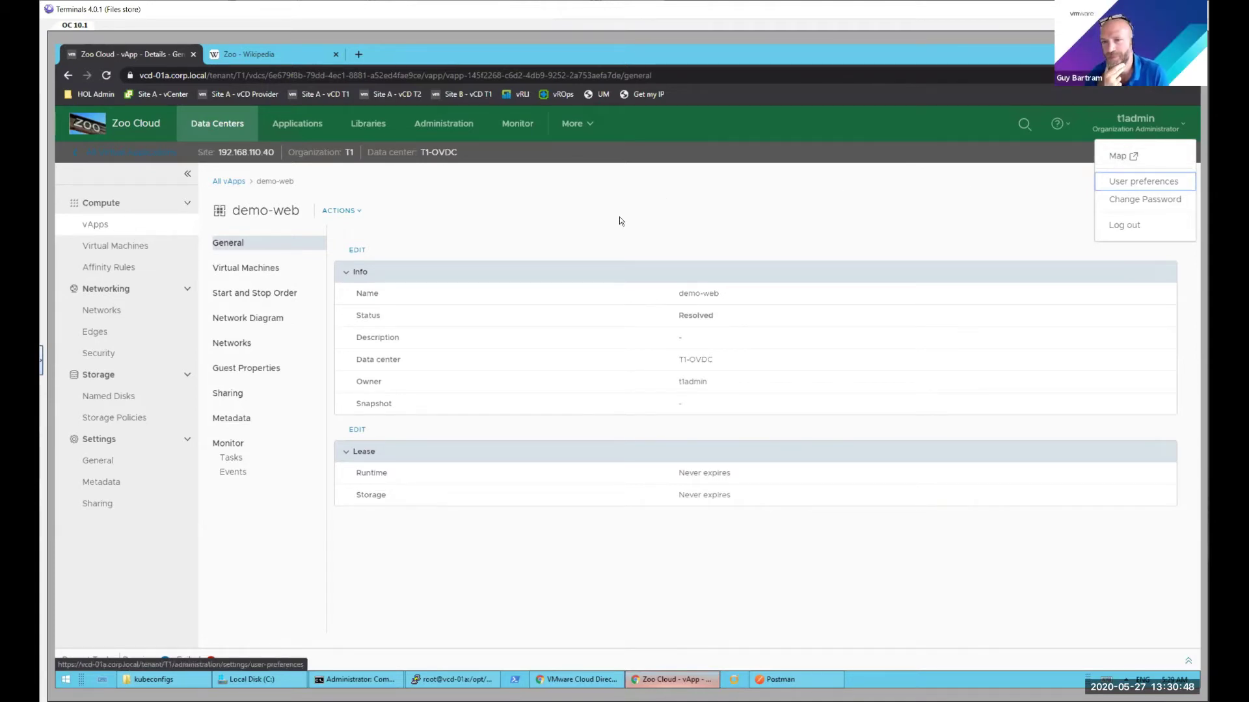
left_click(585, 125)
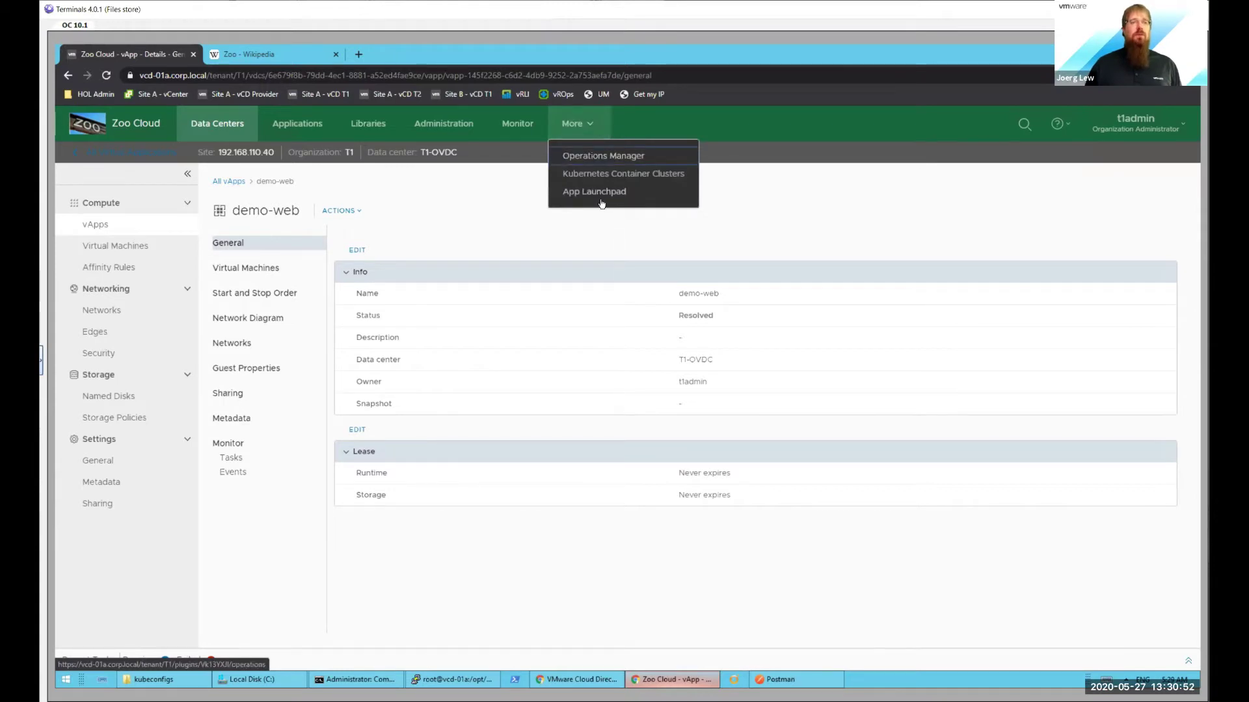
left_click(589, 124)
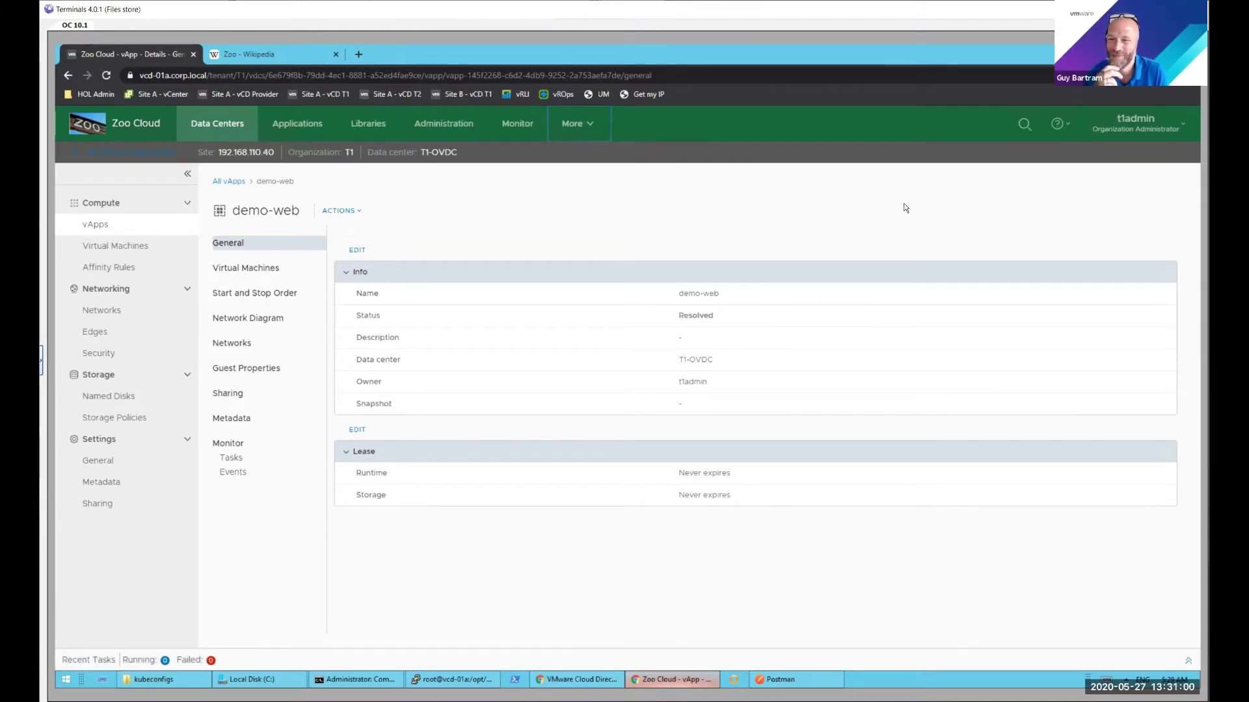
left_click(1171, 126)
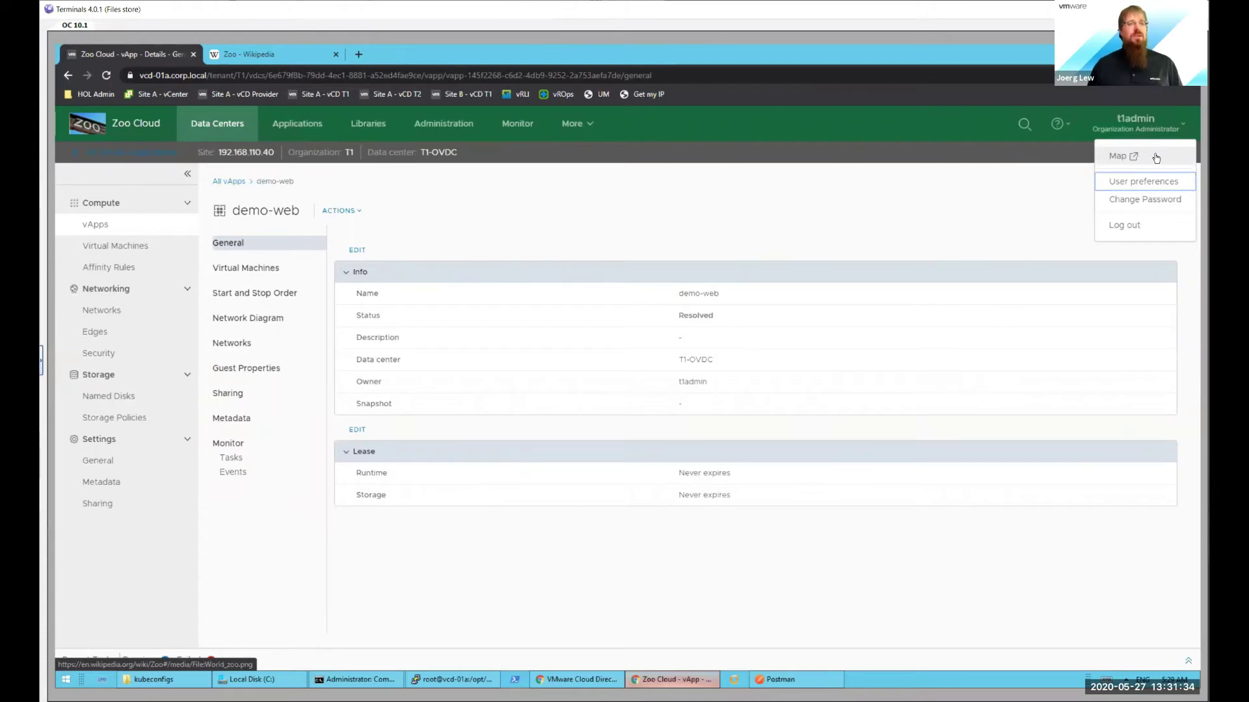
left_click(758, 211)
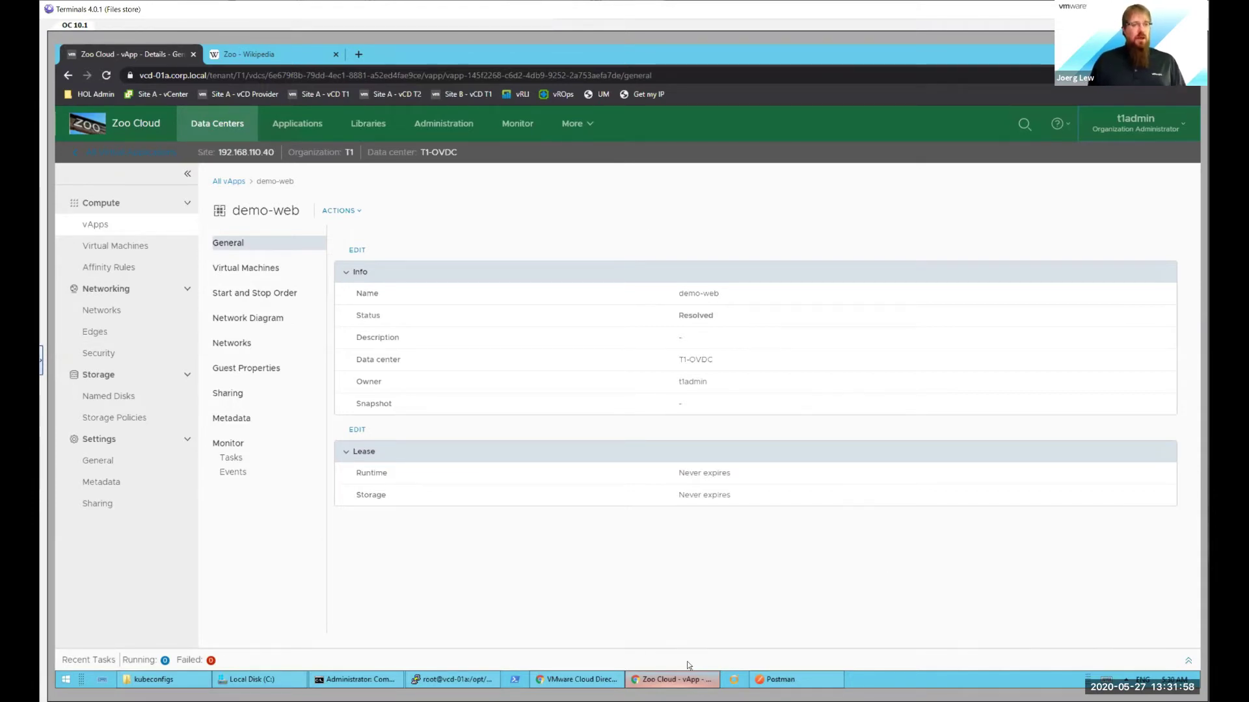
Step: Switch to Postman, open the put tenant logo elephant request, inspect its tenant/elephant path and send it with elephant.png
left_click(593, 679)
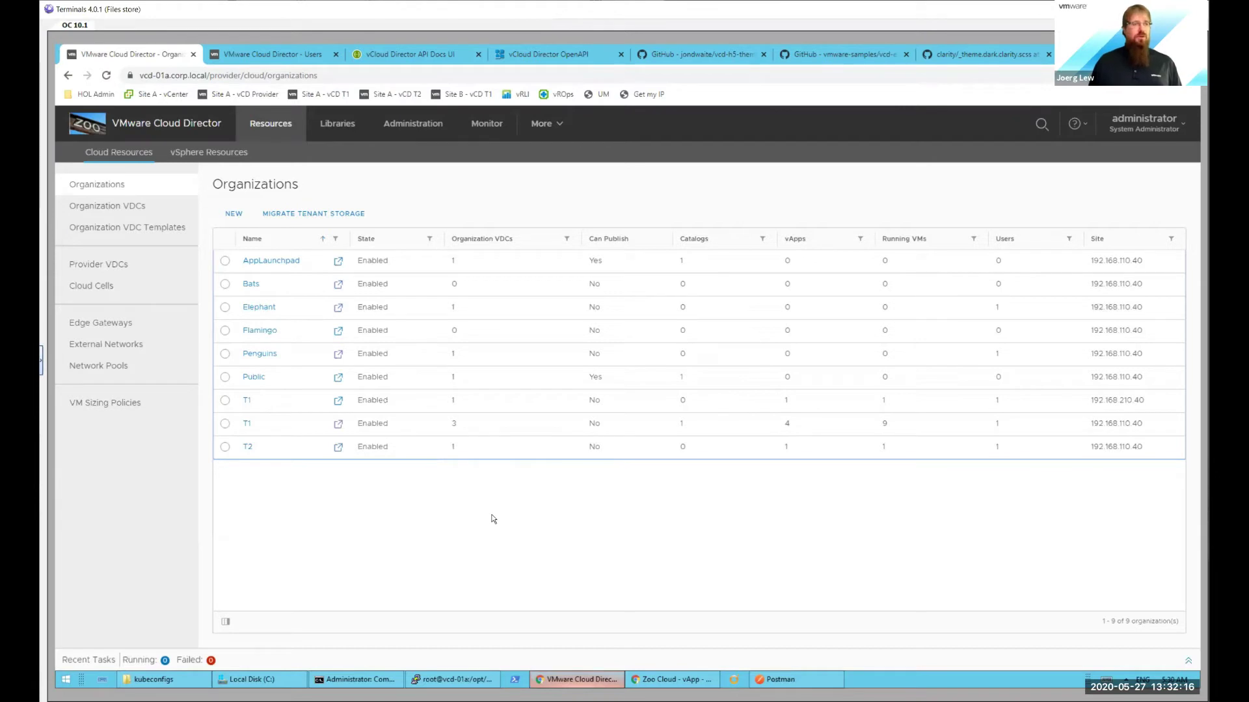
left_click(802, 680)
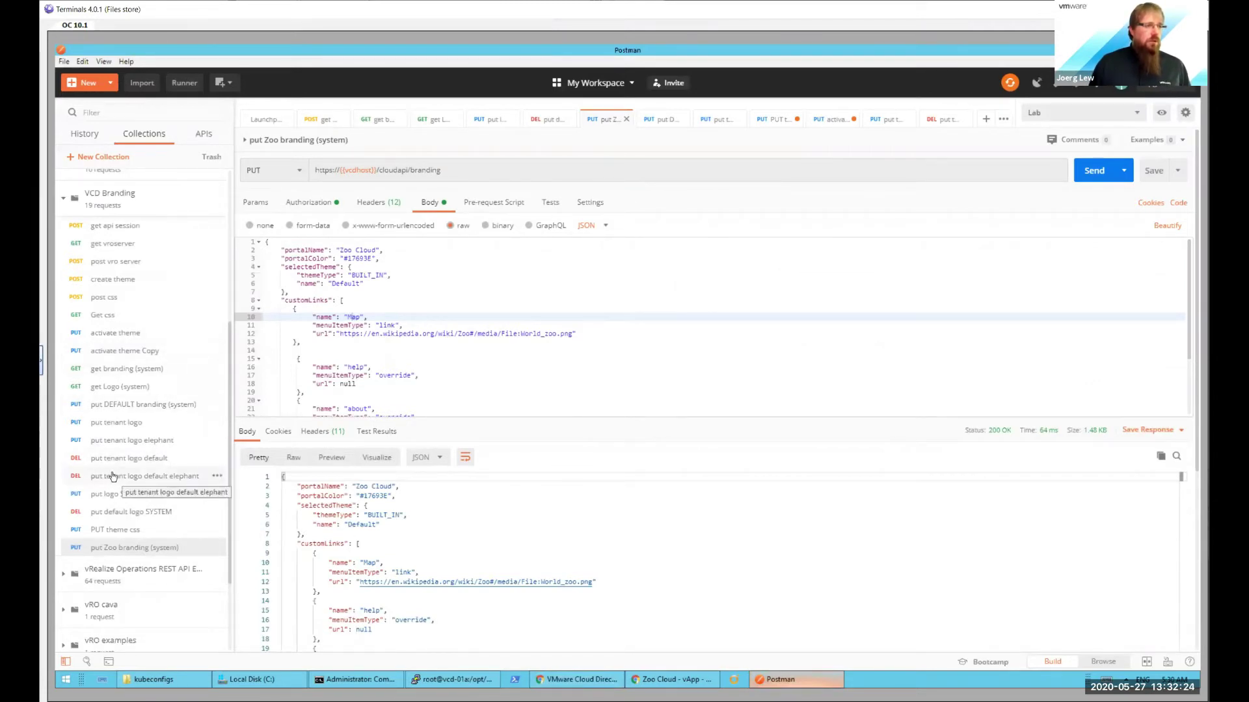
left_click(107, 440)
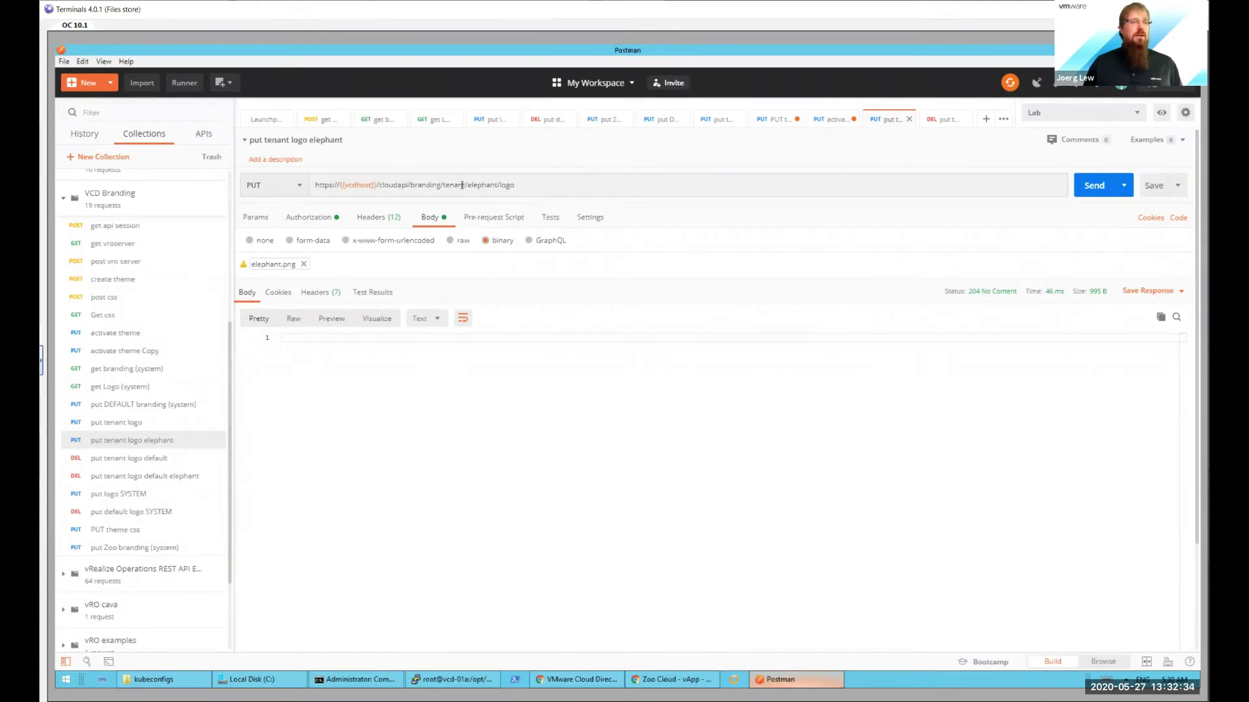
double_click(424, 185)
left_click_drag(466, 185, 497, 184)
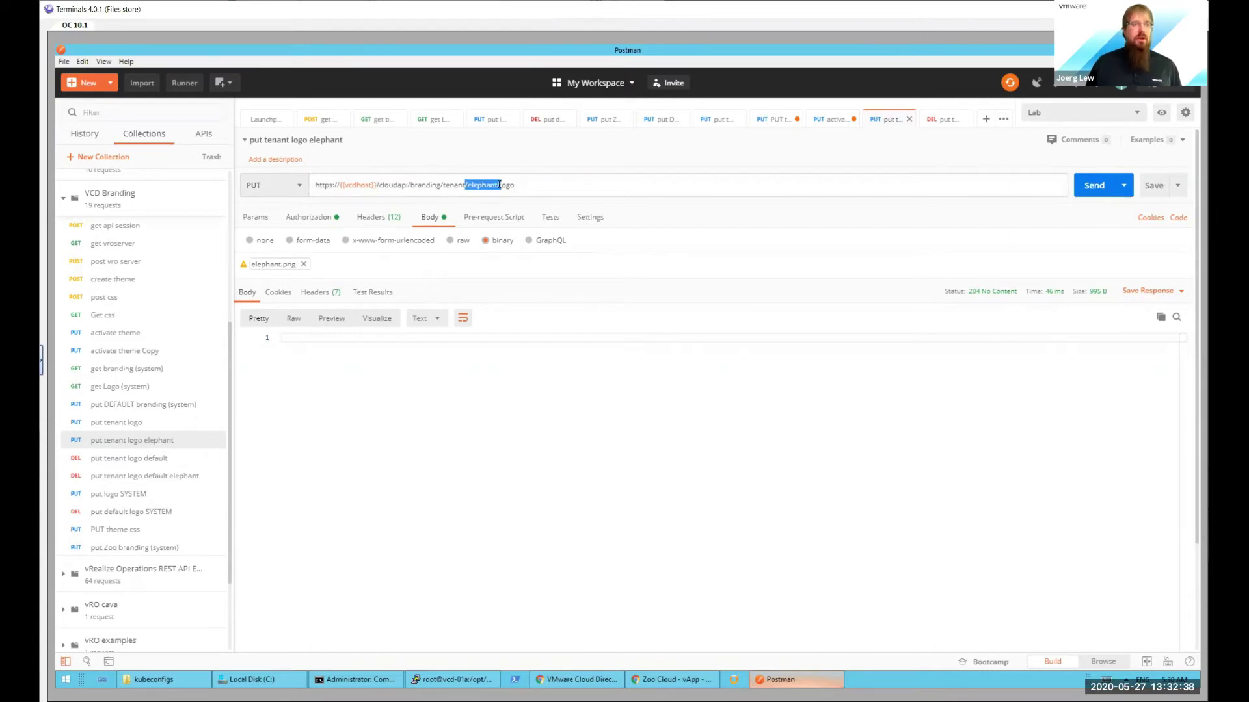
left_click(572, 189)
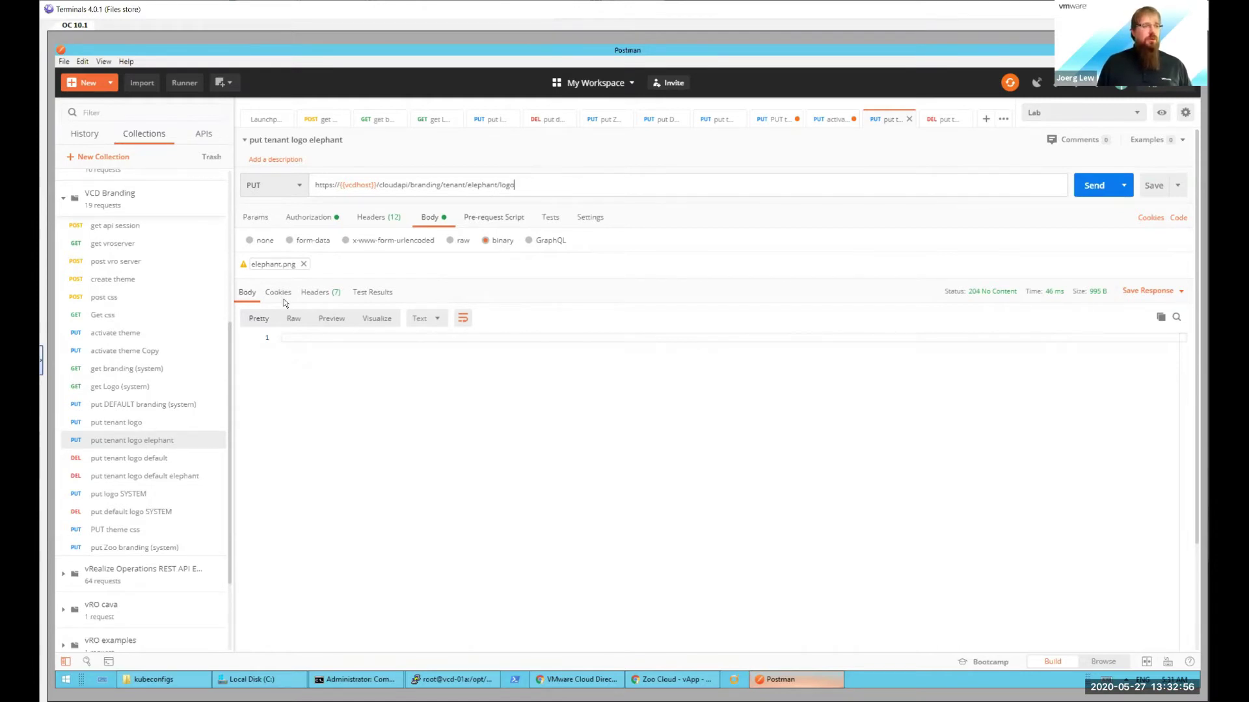
left_click(1092, 187)
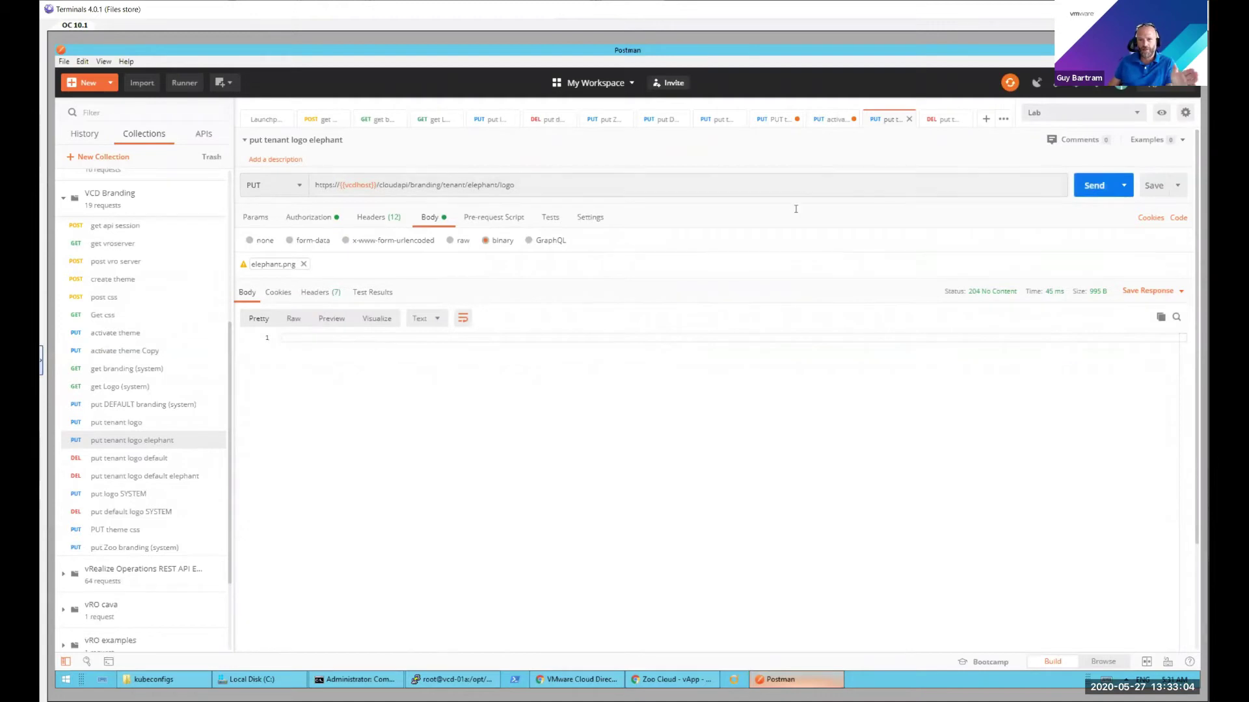
Step: Switch to the tenant portal, log out of T1, close the Wikipedia page and return to the login page
left_click(662, 679)
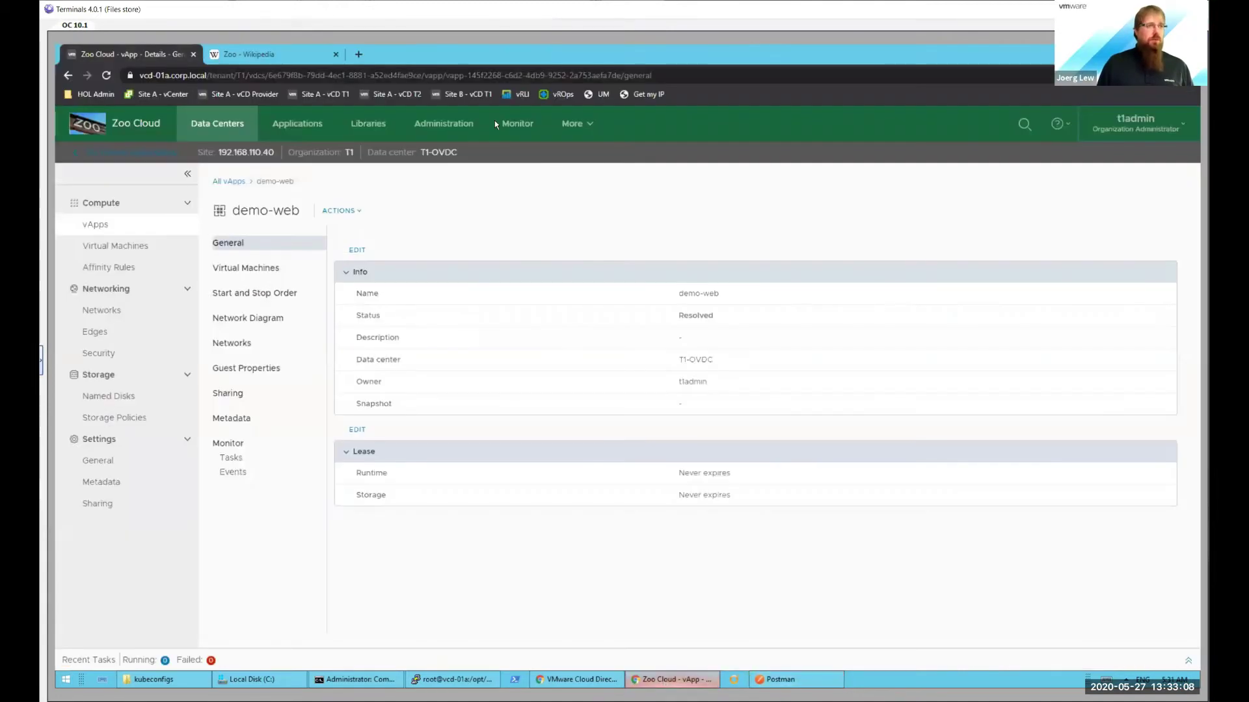
left_click(1182, 129)
left_click(1120, 225)
left_click(335, 54)
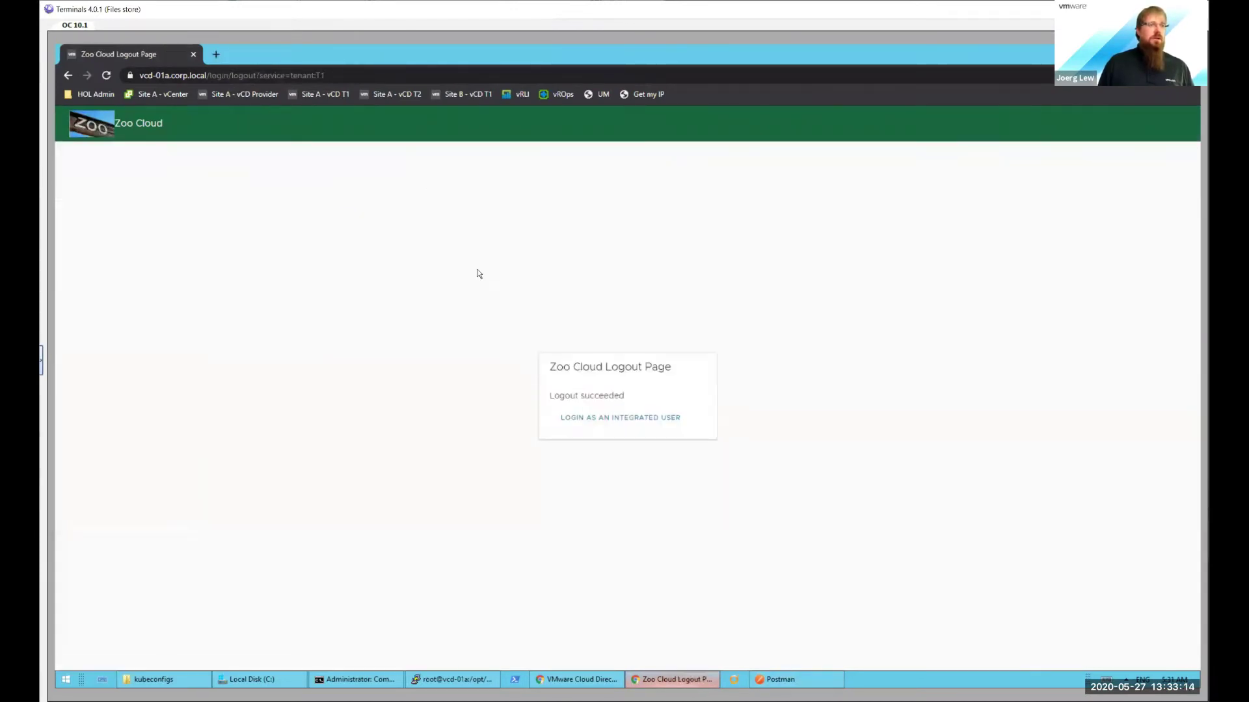
left_click(587, 419)
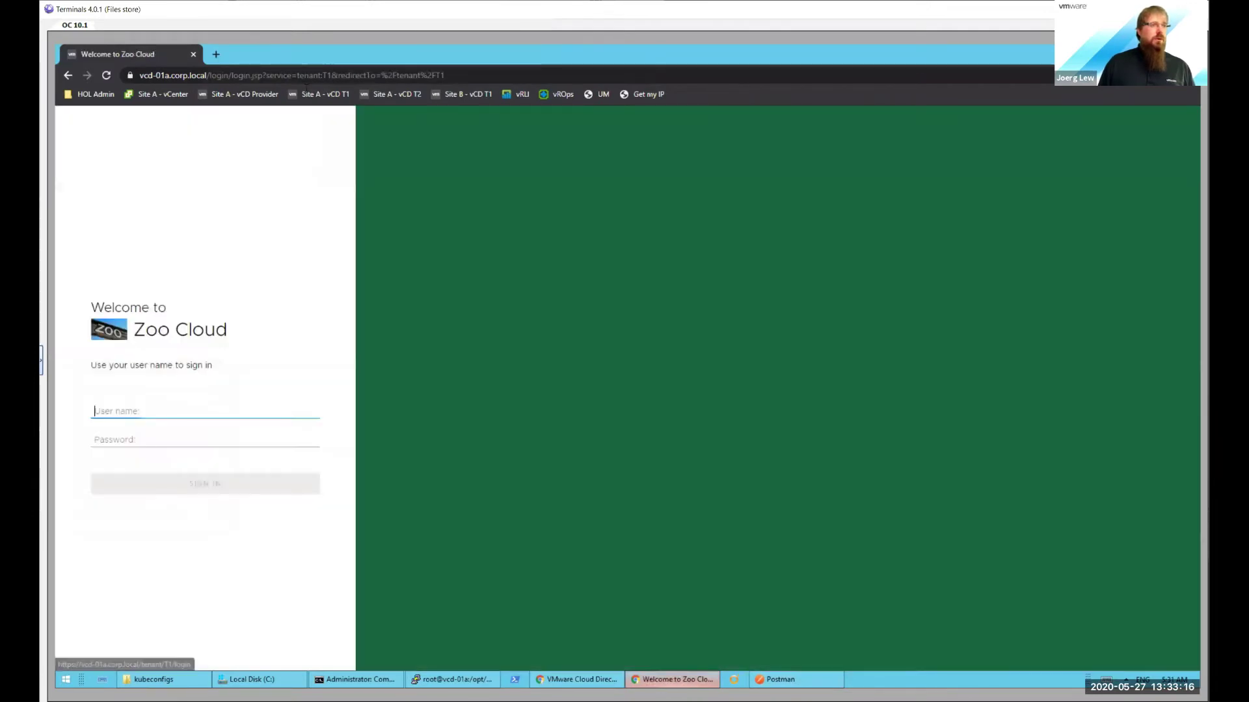
Step: Replace the T1 login path in the address with tenant/Elephant/ and load the Elephant tenant's login page
left_click(243, 75)
left_click(229, 75)
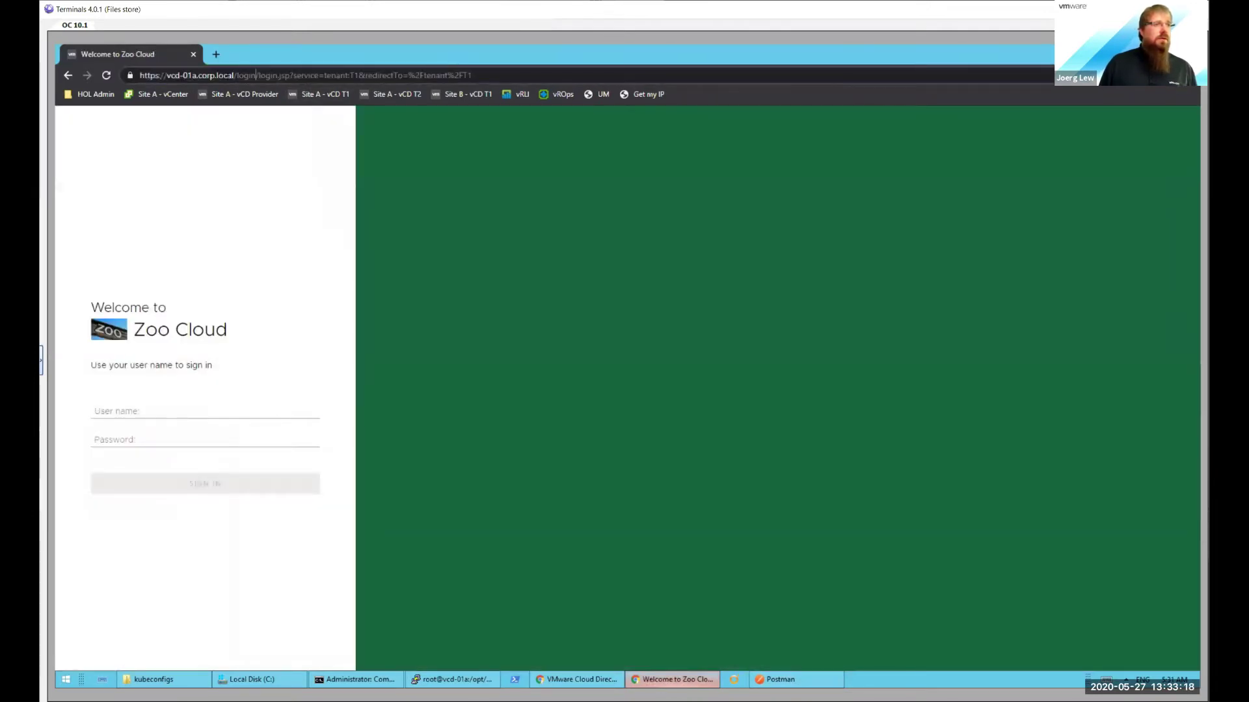
left_click_drag(236, 76, 519, 74)
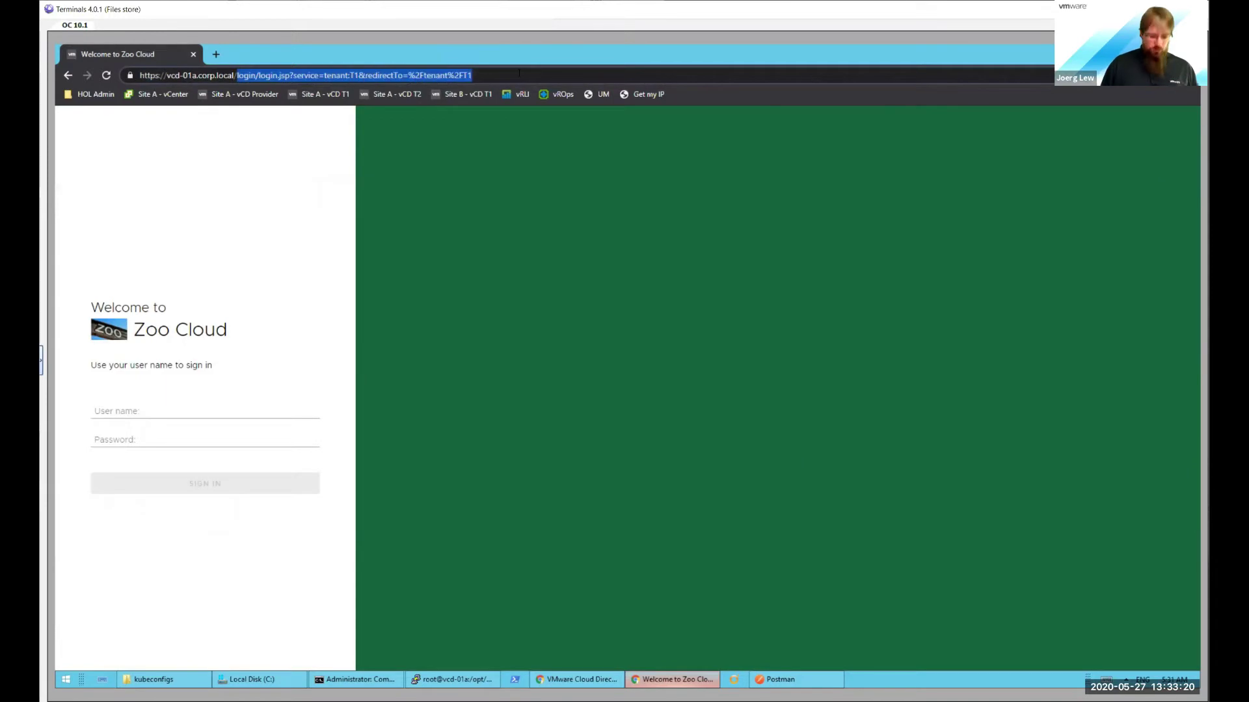
key("BackSpace")
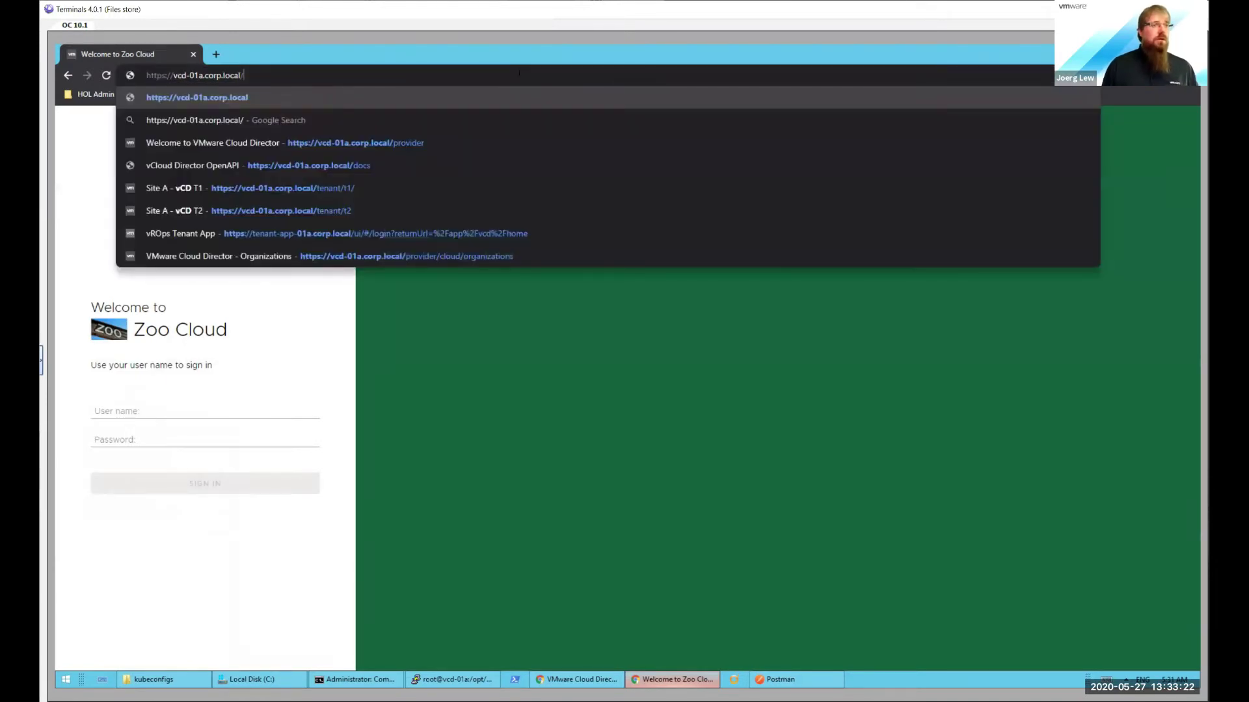
type("te")
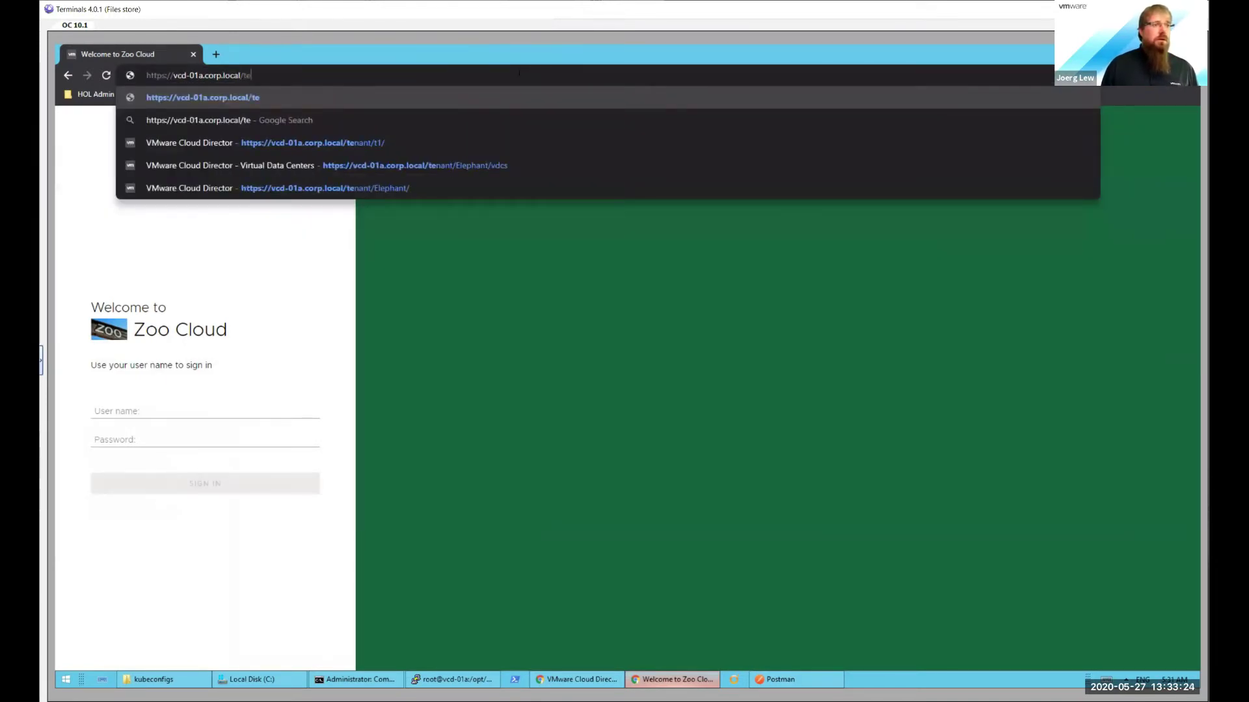
left_click(334, 190)
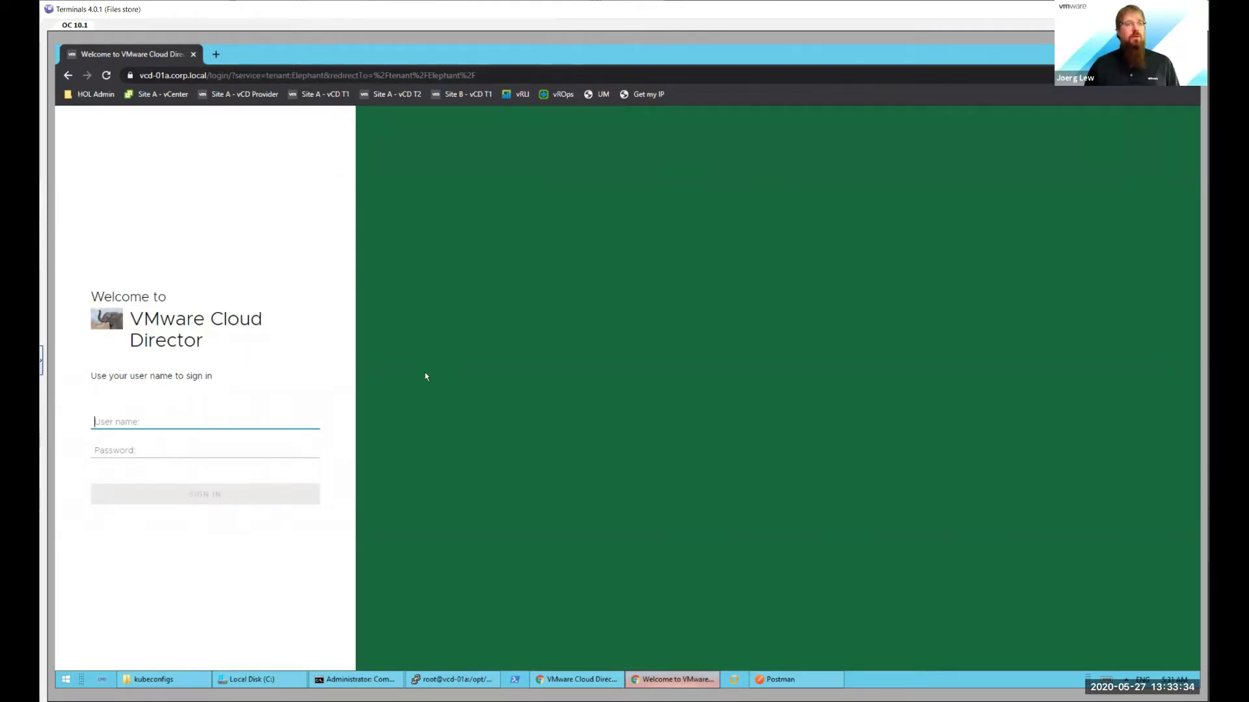
Step: Sign in to the Elephant tenant portal with the saved admin user name and password
left_click(199, 420)
type("ad")
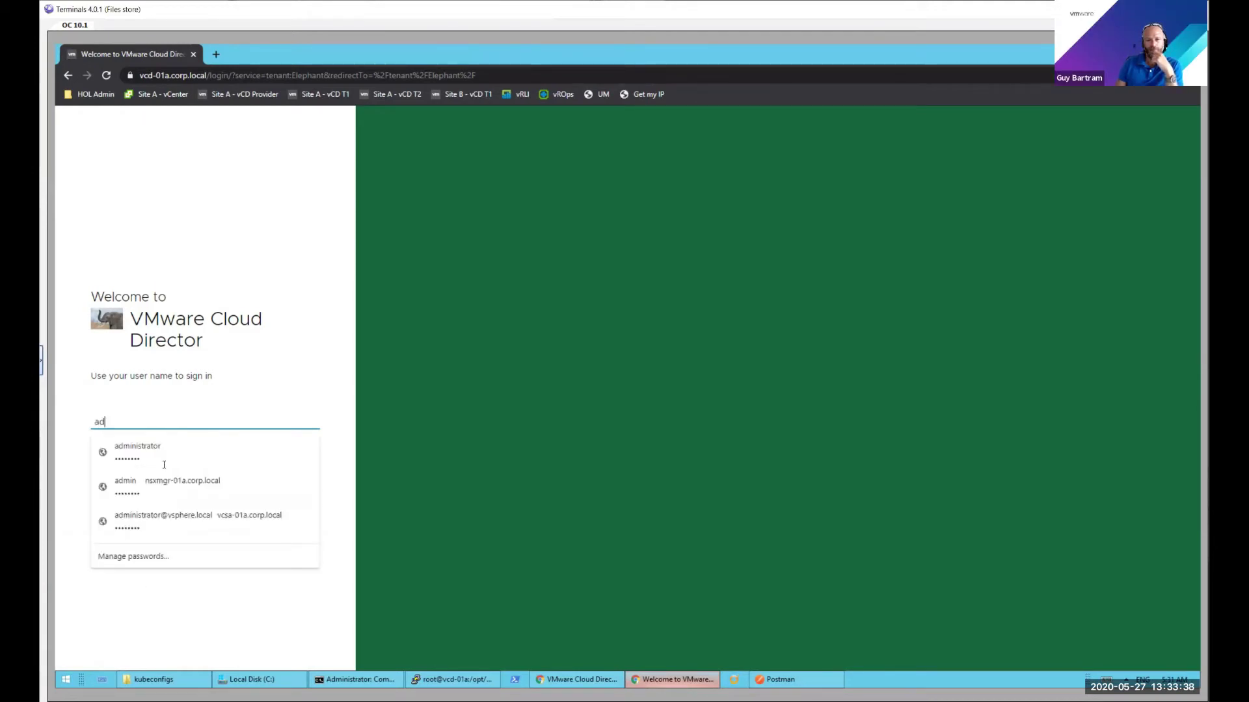
left_click(160, 487)
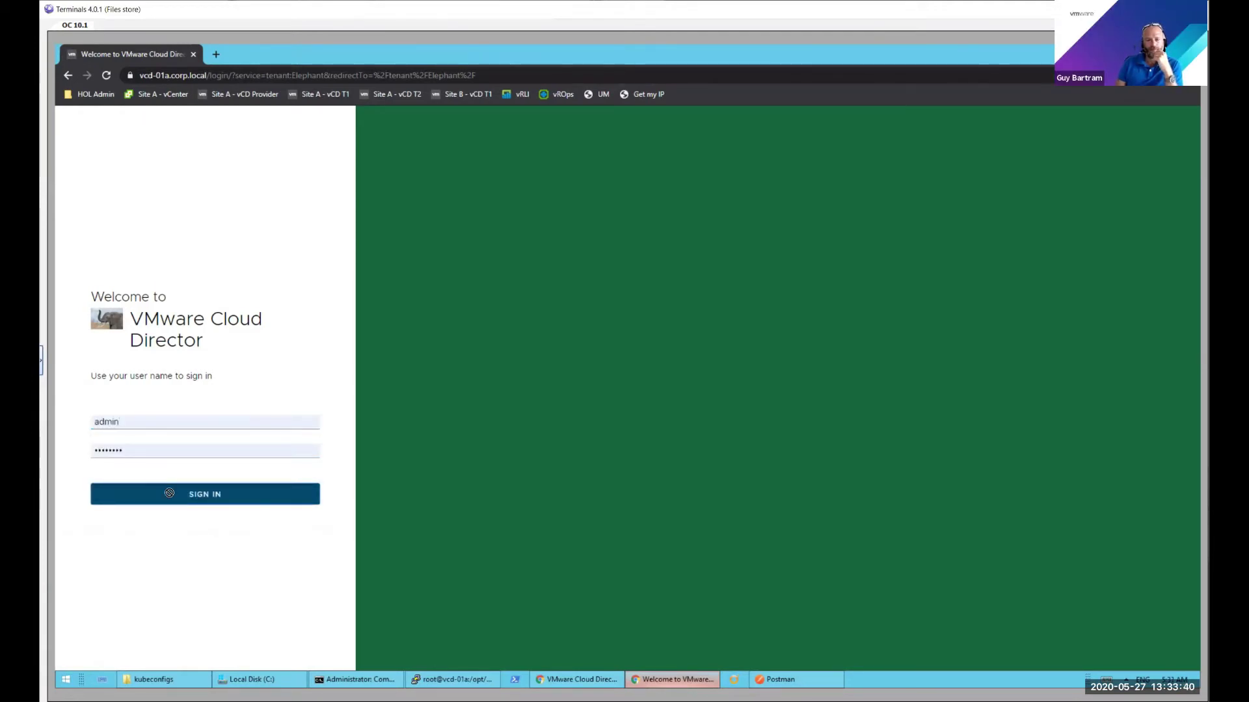
left_click(169, 493)
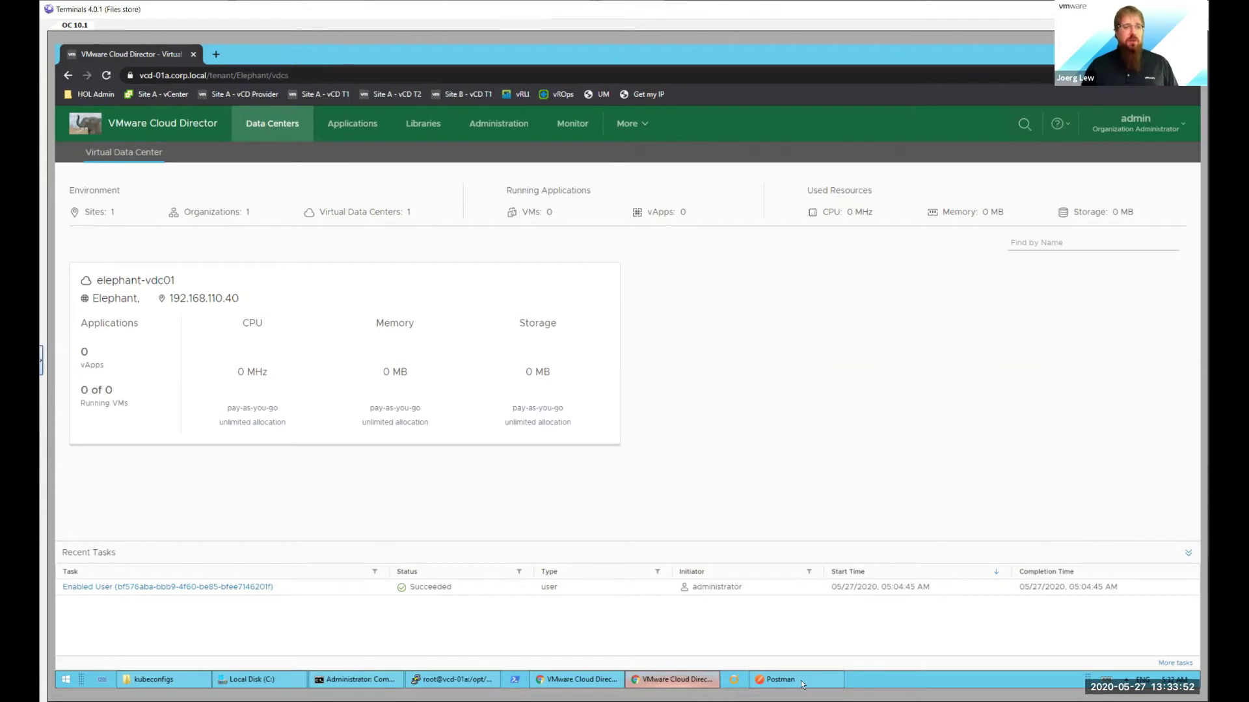
Step: Switch to Postman and review the activate theme, put tenant logo elephant and put Zoo branding (system) requests
left_click(784, 680)
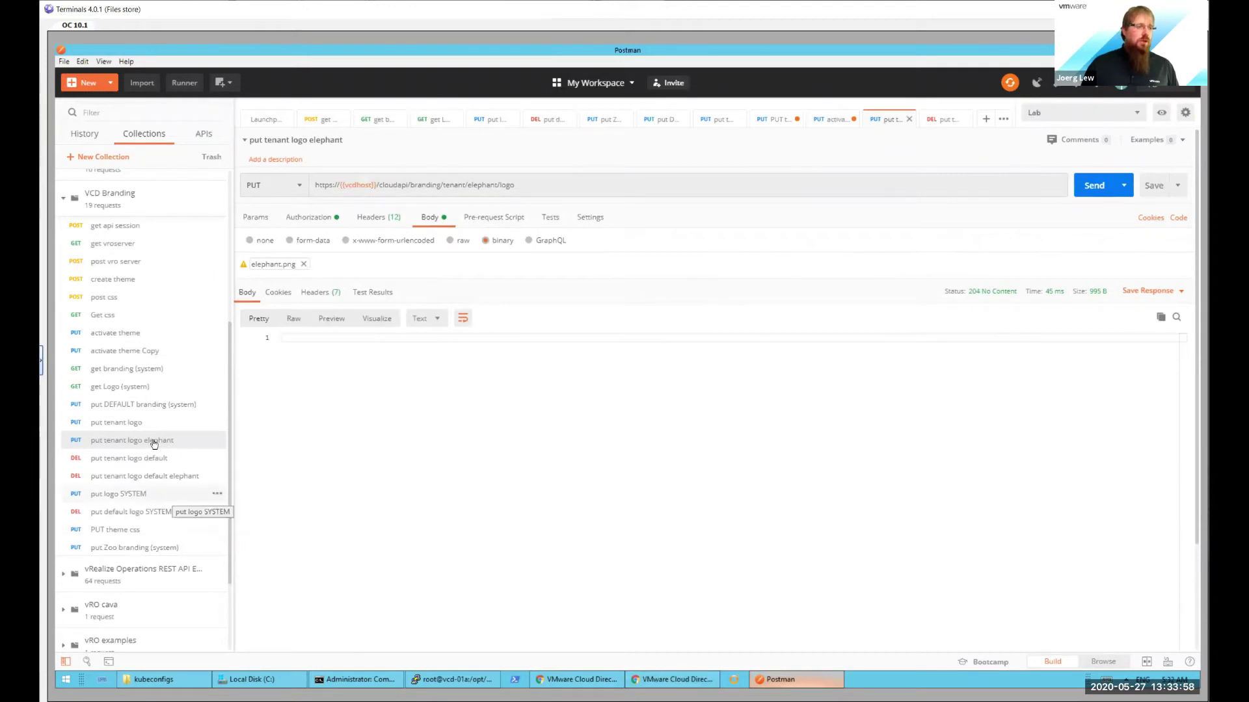
left_click(829, 120)
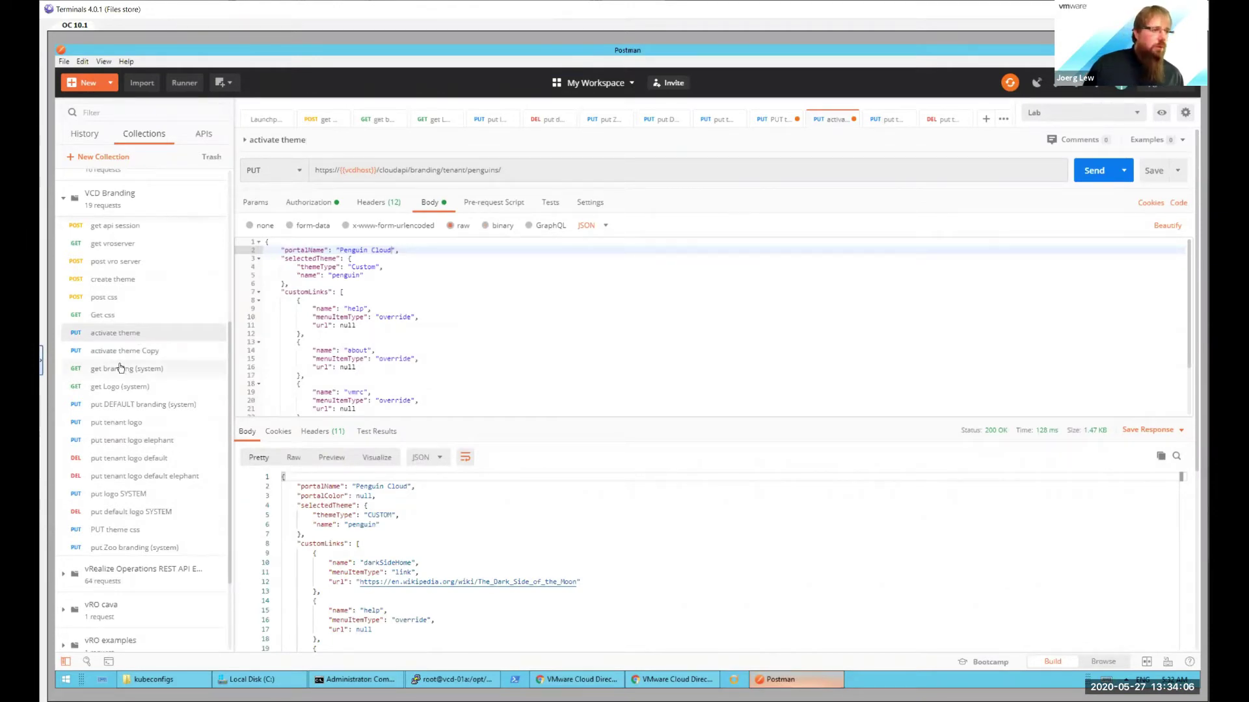
key("ctrl+Tab")
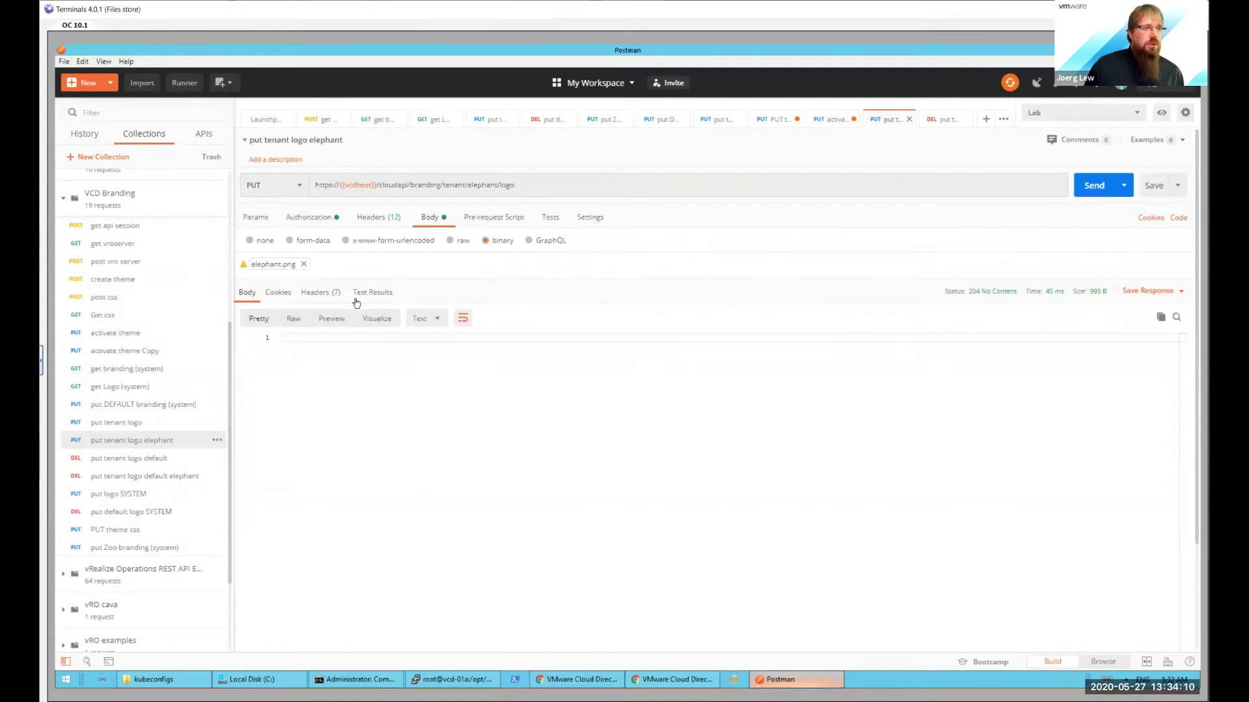
key("ctrl+Tab")
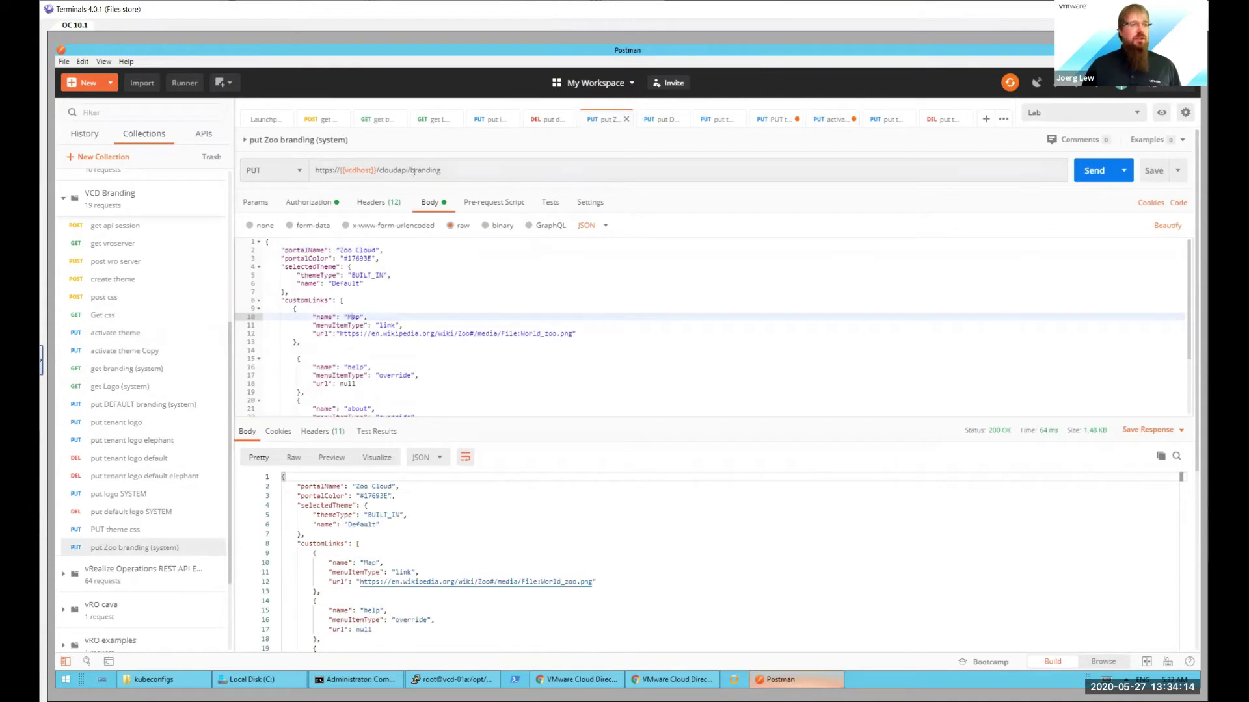
Step: Try extending the put Zoo branding (system) request URL with a tenant path after cloudapi/branding
left_click(444, 170)
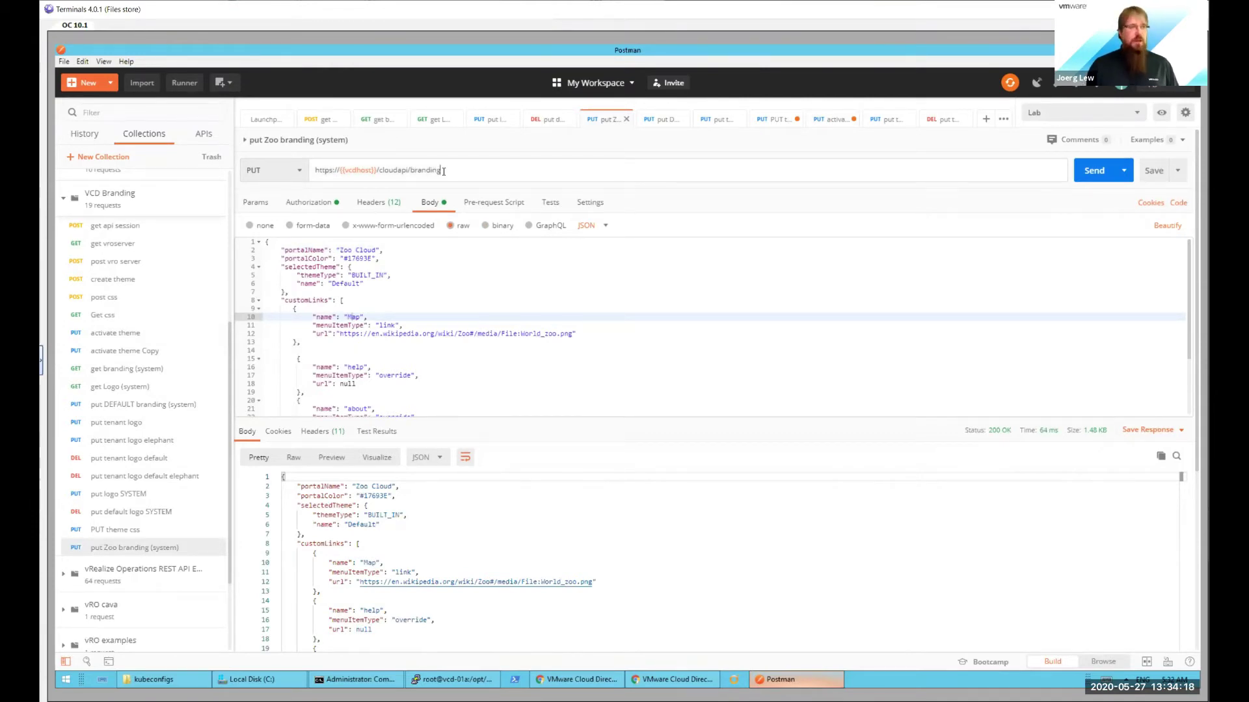
type("/ten")
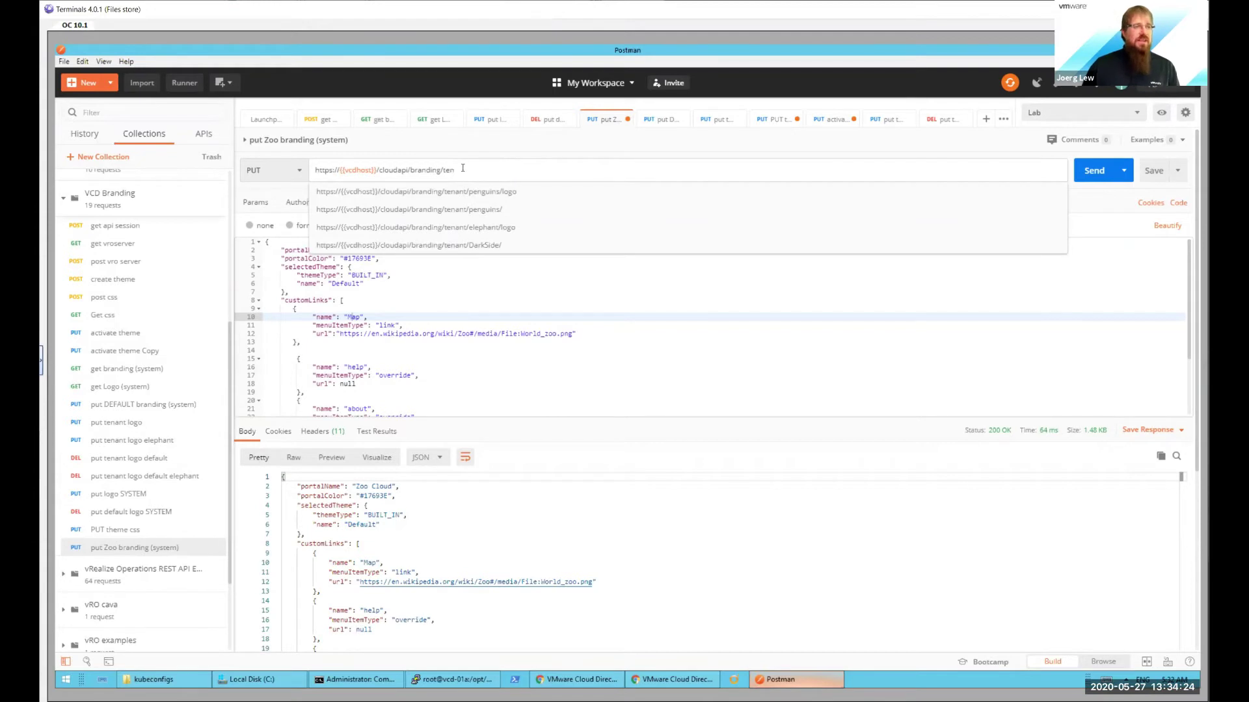
key("BackSpace")
key("BackSpace")
key("BackSpace")
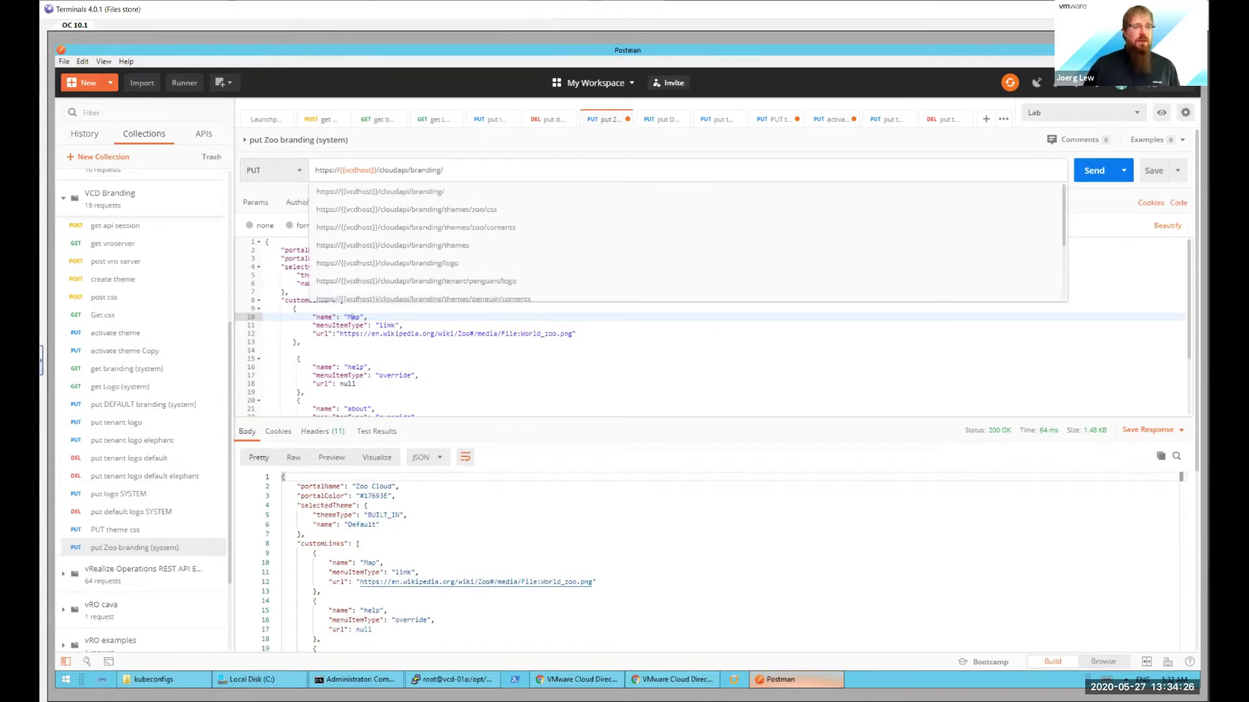
Step: Switch to the Elephant tenant portal and check the admin account options and help entries for custom links
left_click(684, 691)
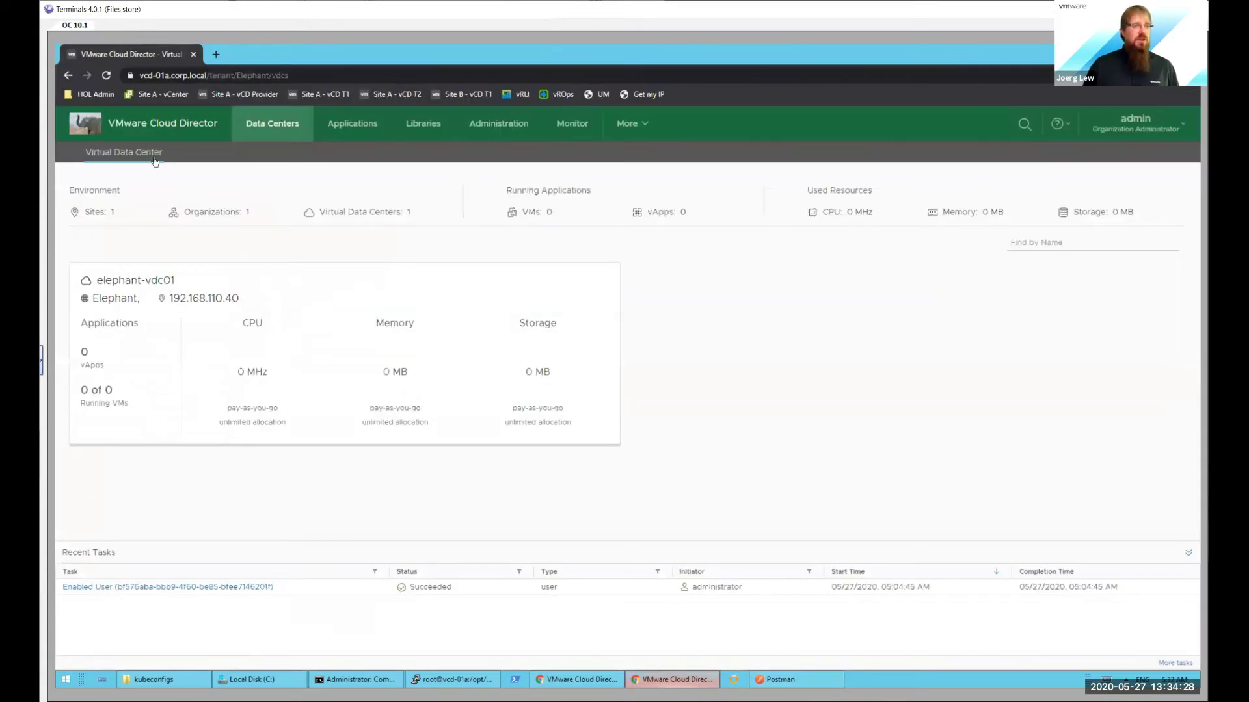
left_click(1181, 126)
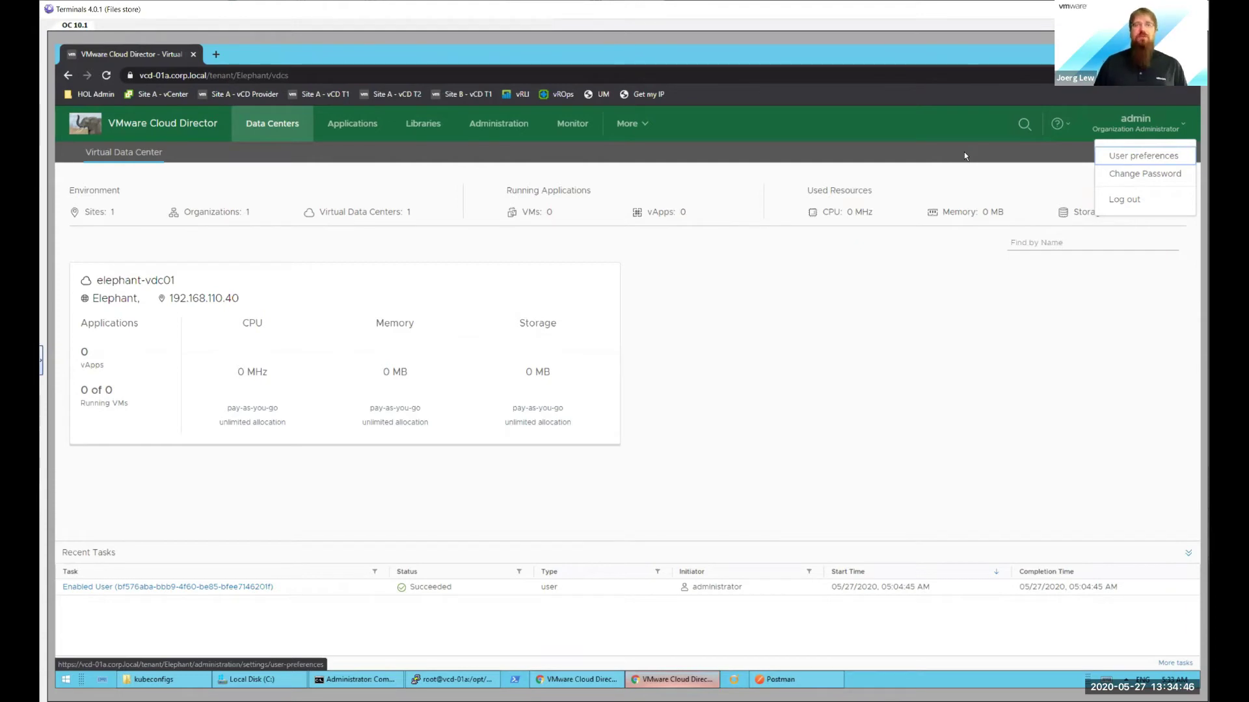
left_click(1060, 125)
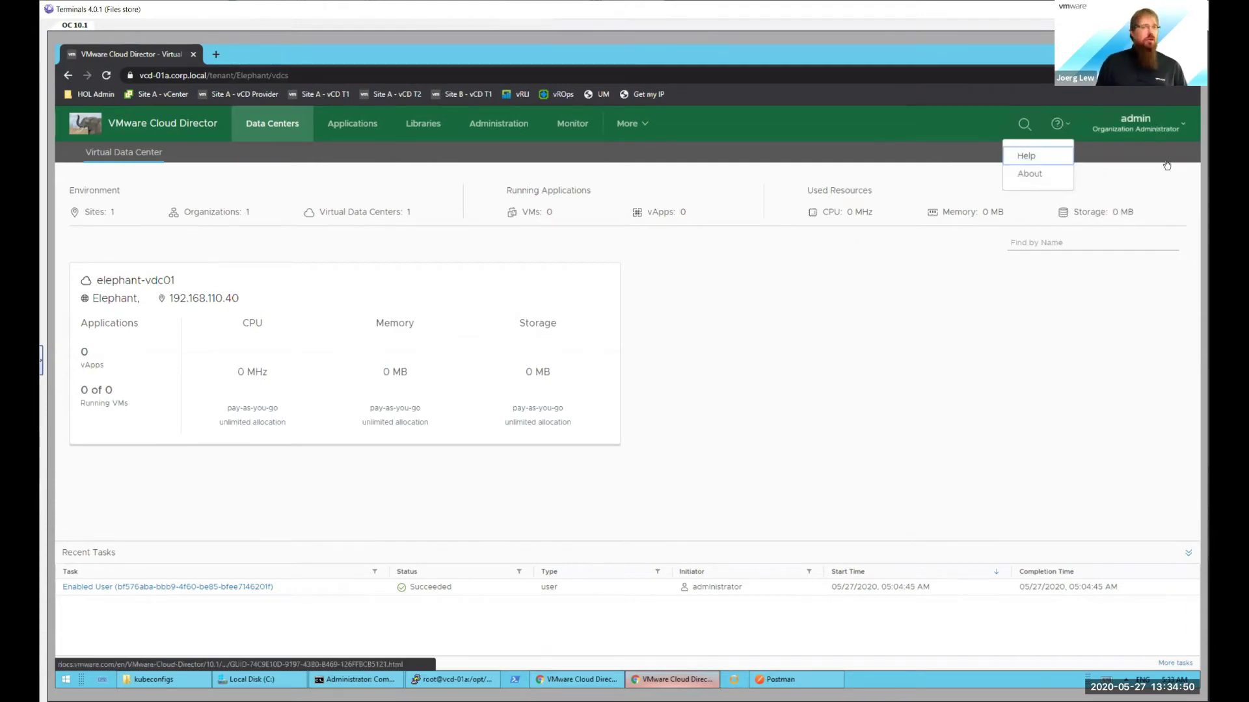
left_click(1157, 129)
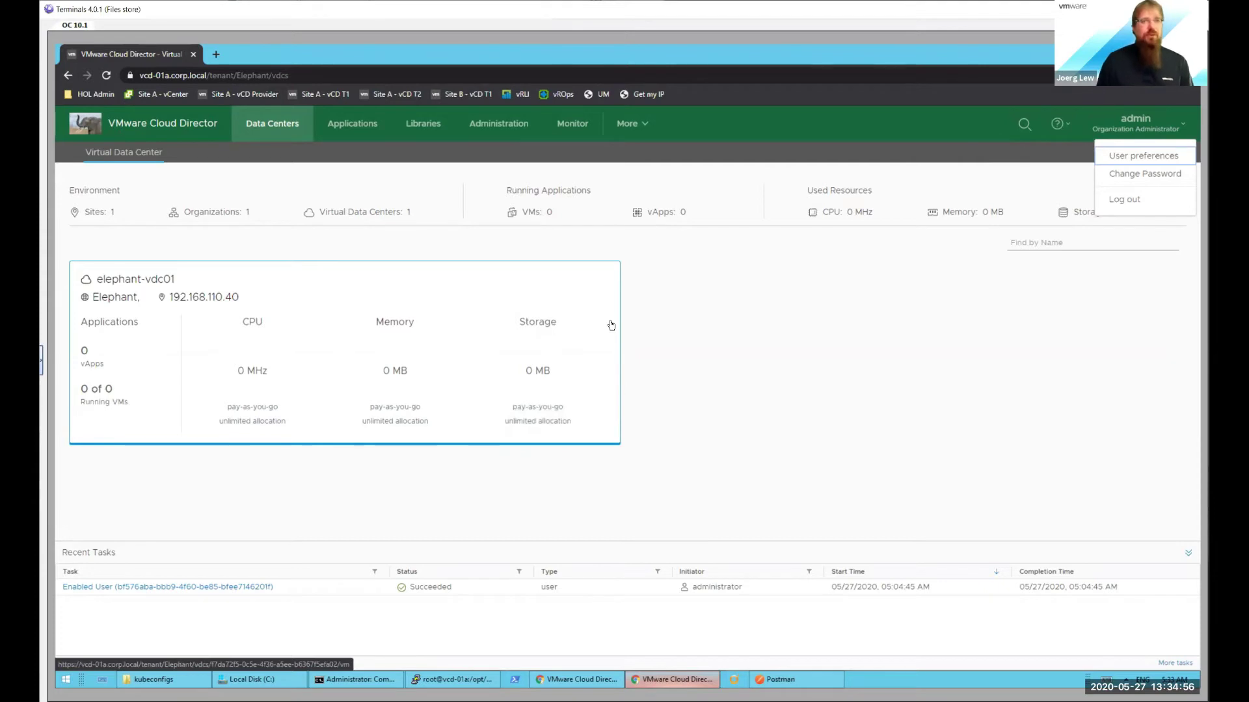
left_click(761, 352)
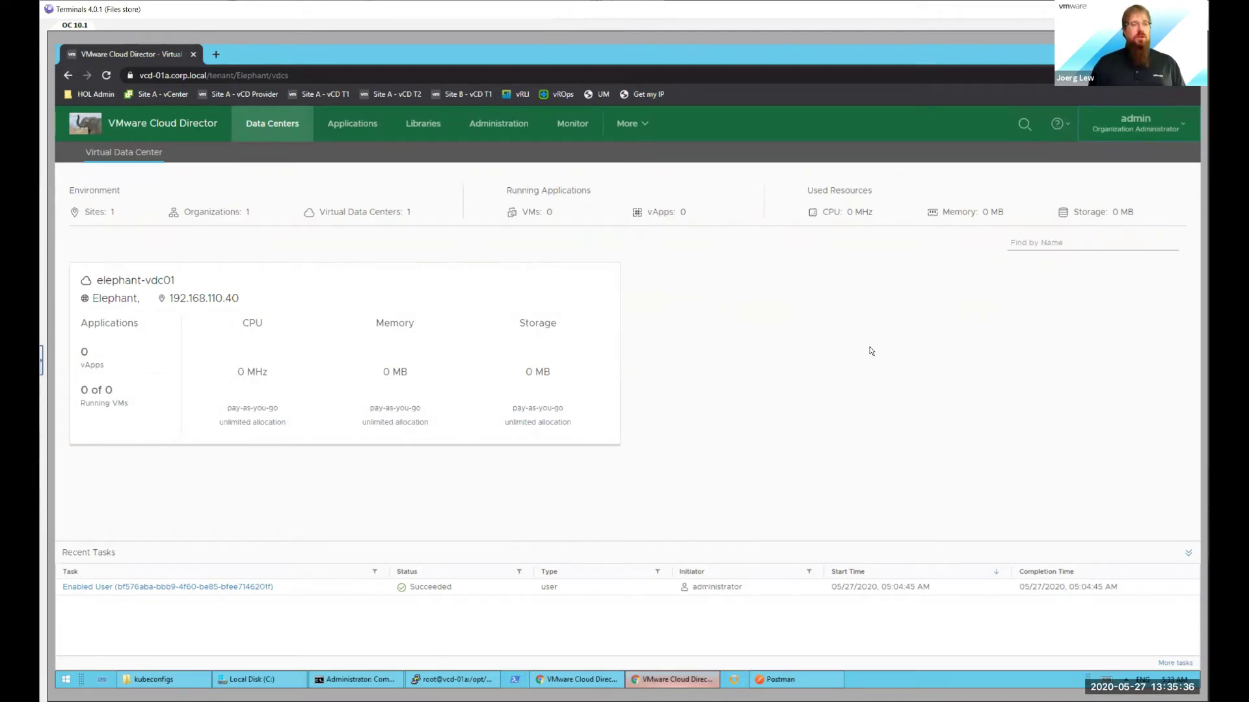
Step: Switch to the vCloud Director OpenAPI documentation and look through the branding methods for system, tenant and themes
left_click(584, 678)
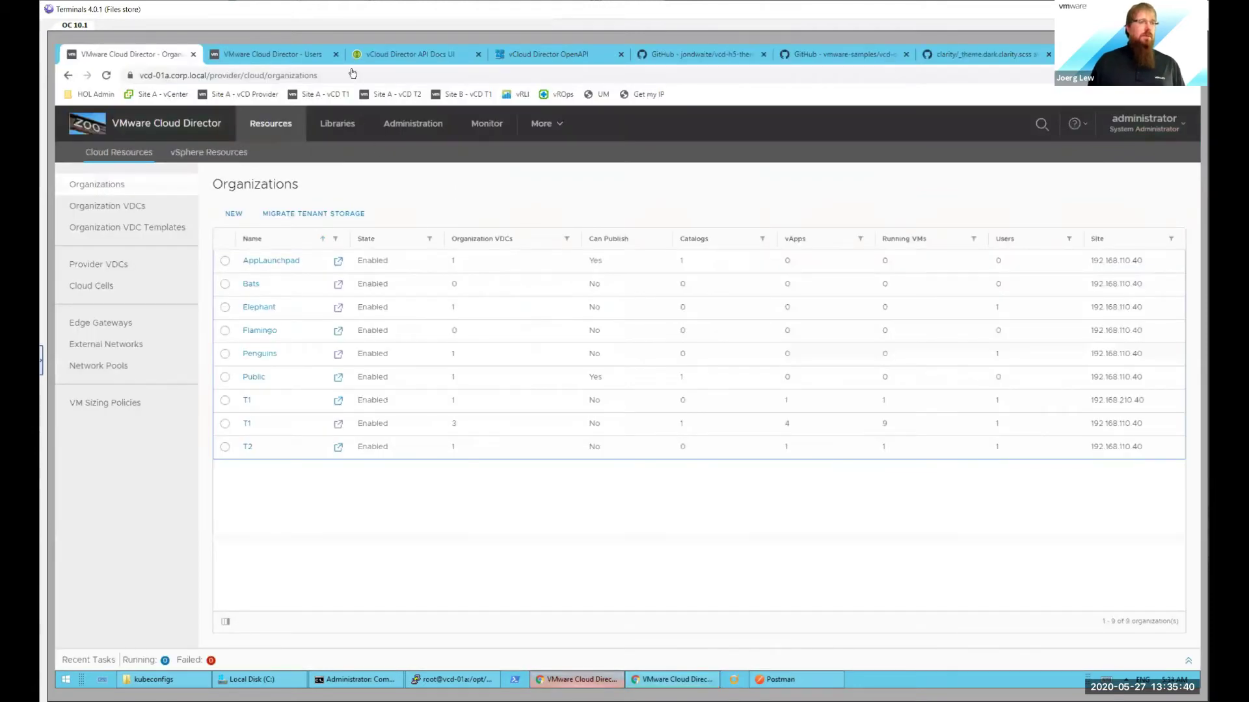
left_click(548, 54)
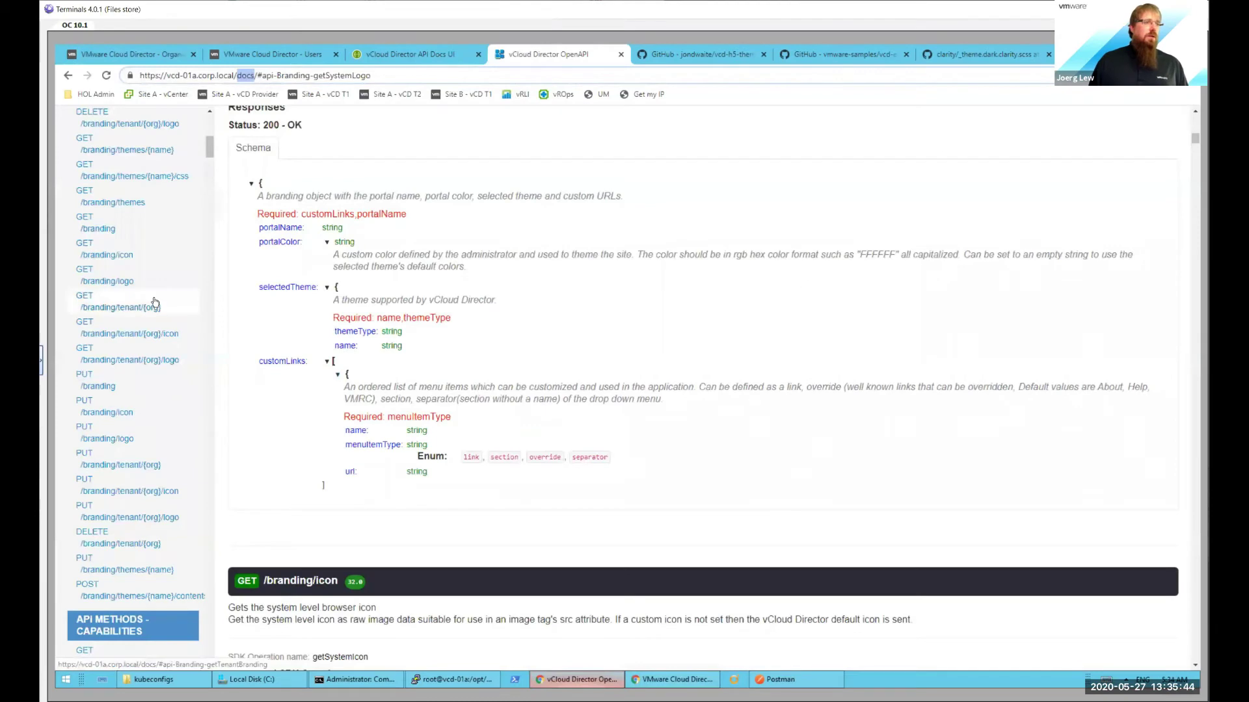
scroll(155, 303, "up", 2)
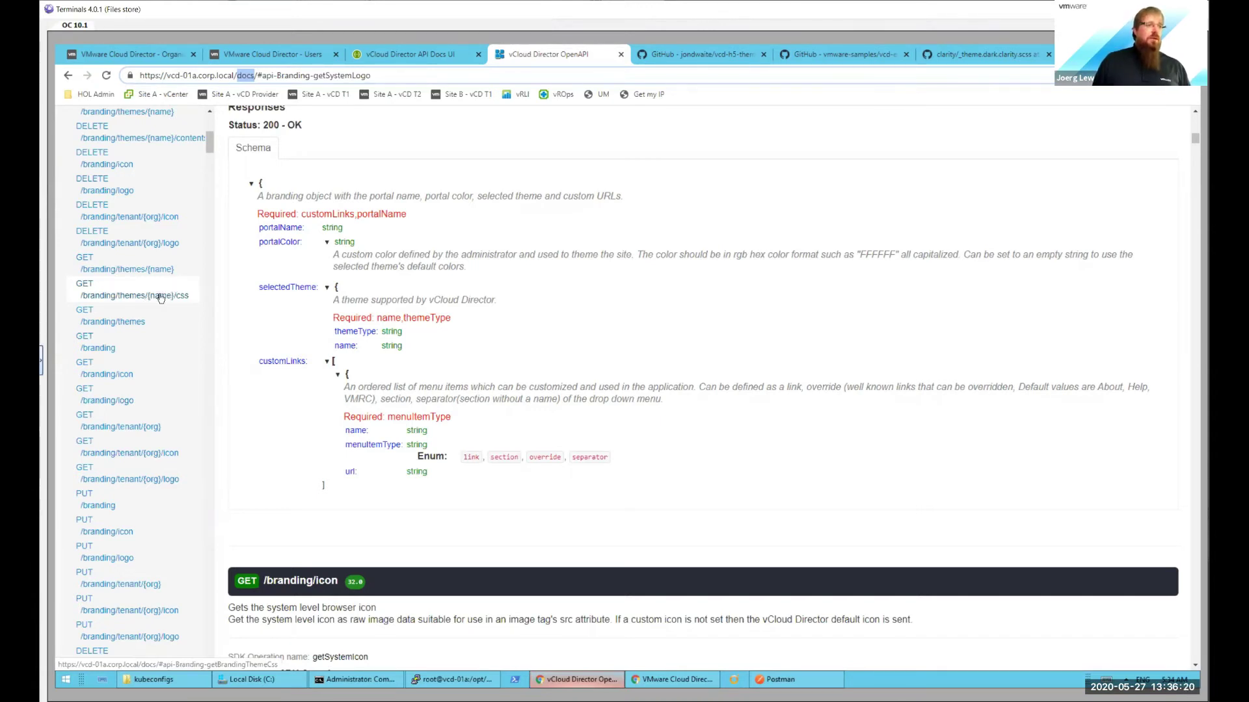
scroll(145, 372, "down", 1)
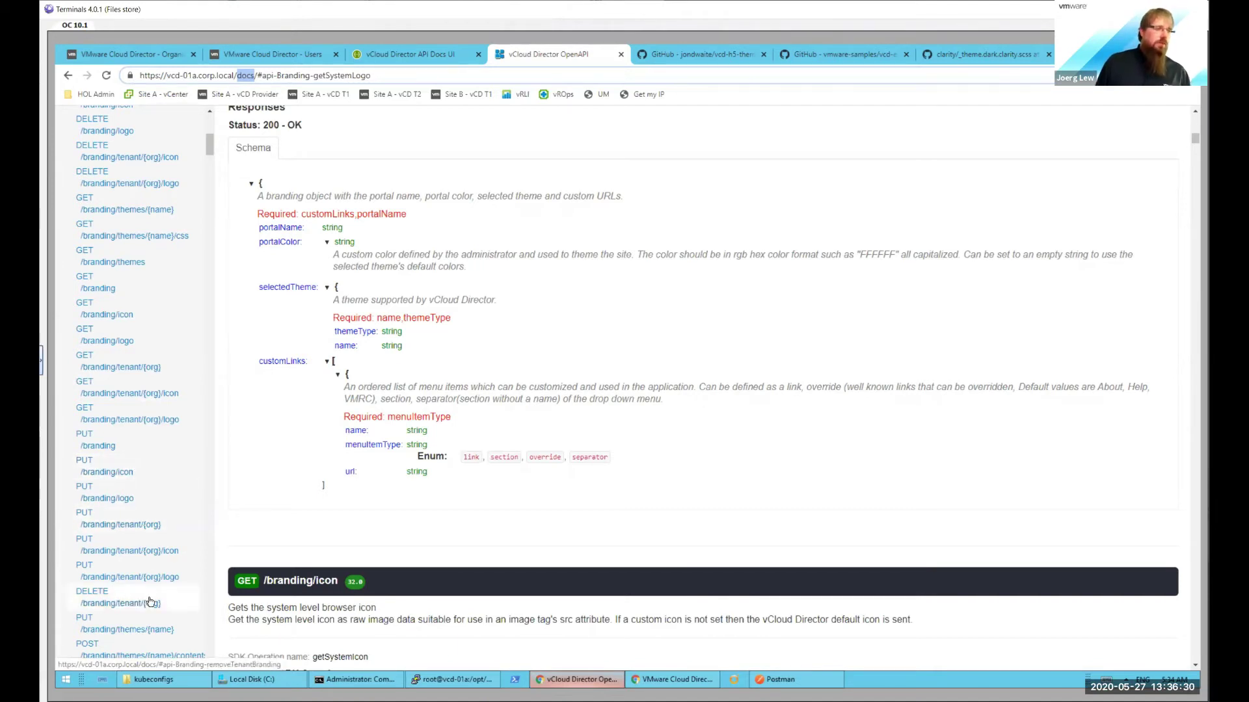
scroll(149, 602, "down", 1)
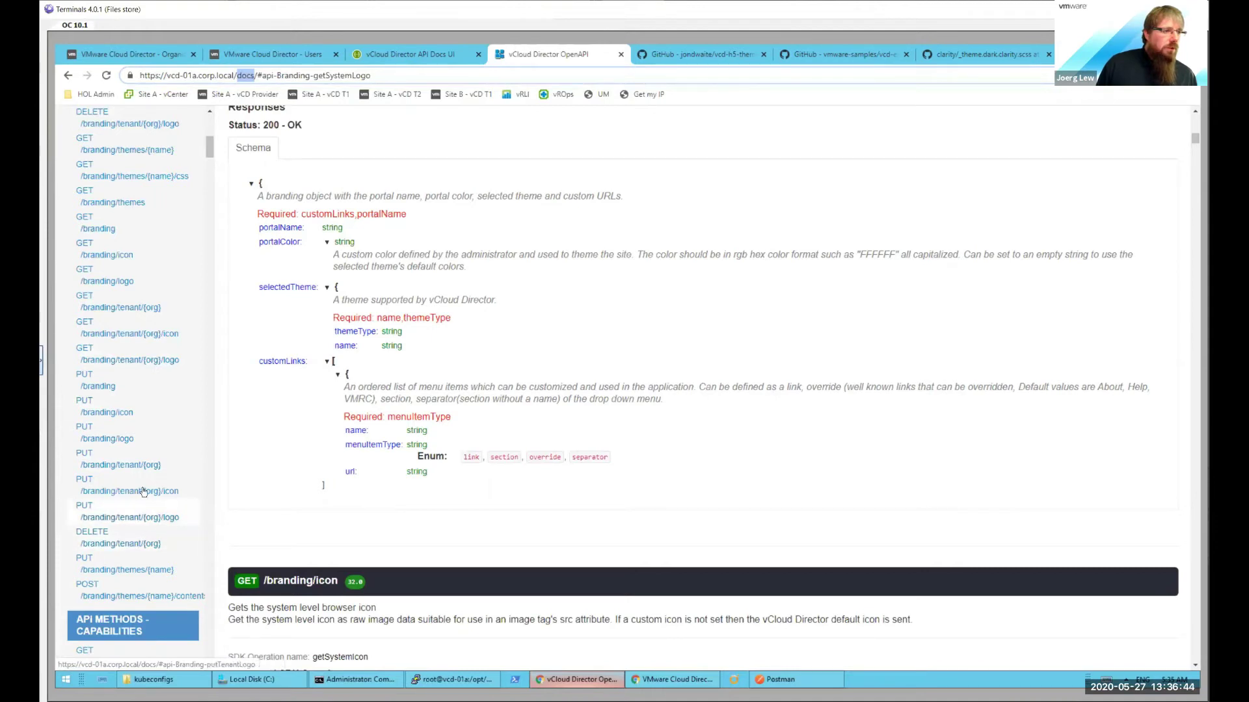
Step: Open the PUT /branding/tenant/{org} method and examine its body parameters, especially selectedTheme
left_click(115, 466)
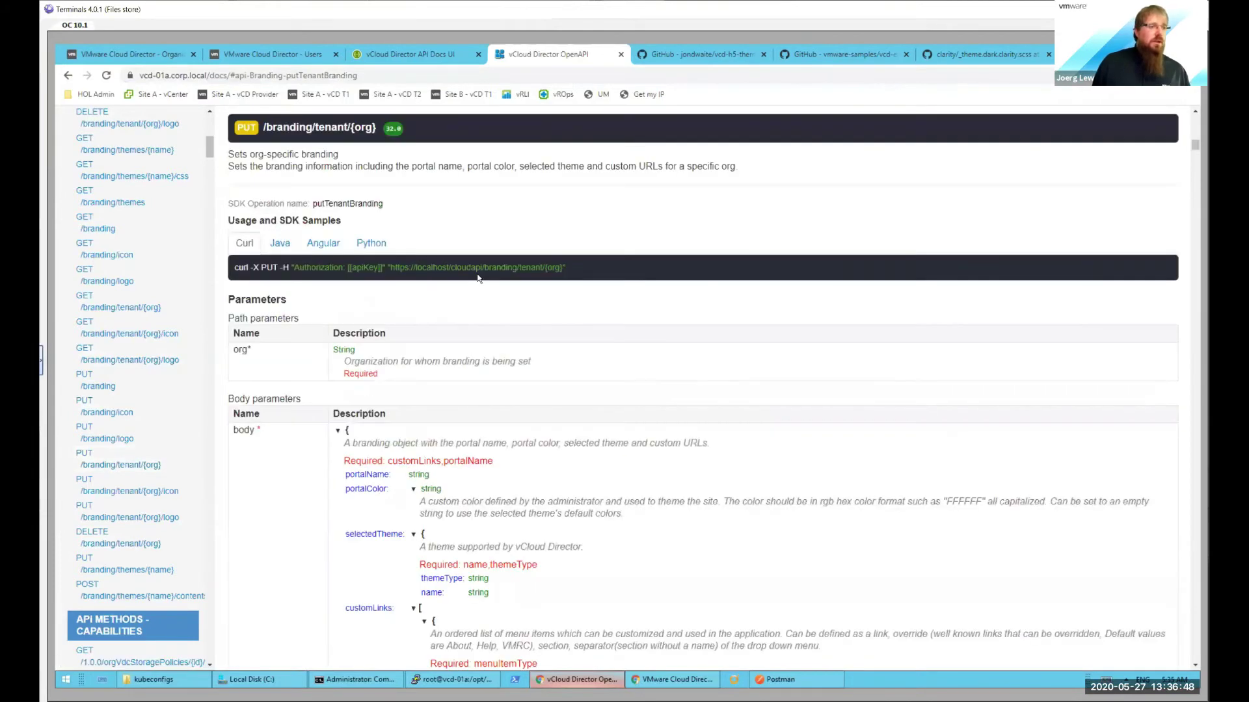
scroll(449, 420, "down", 2)
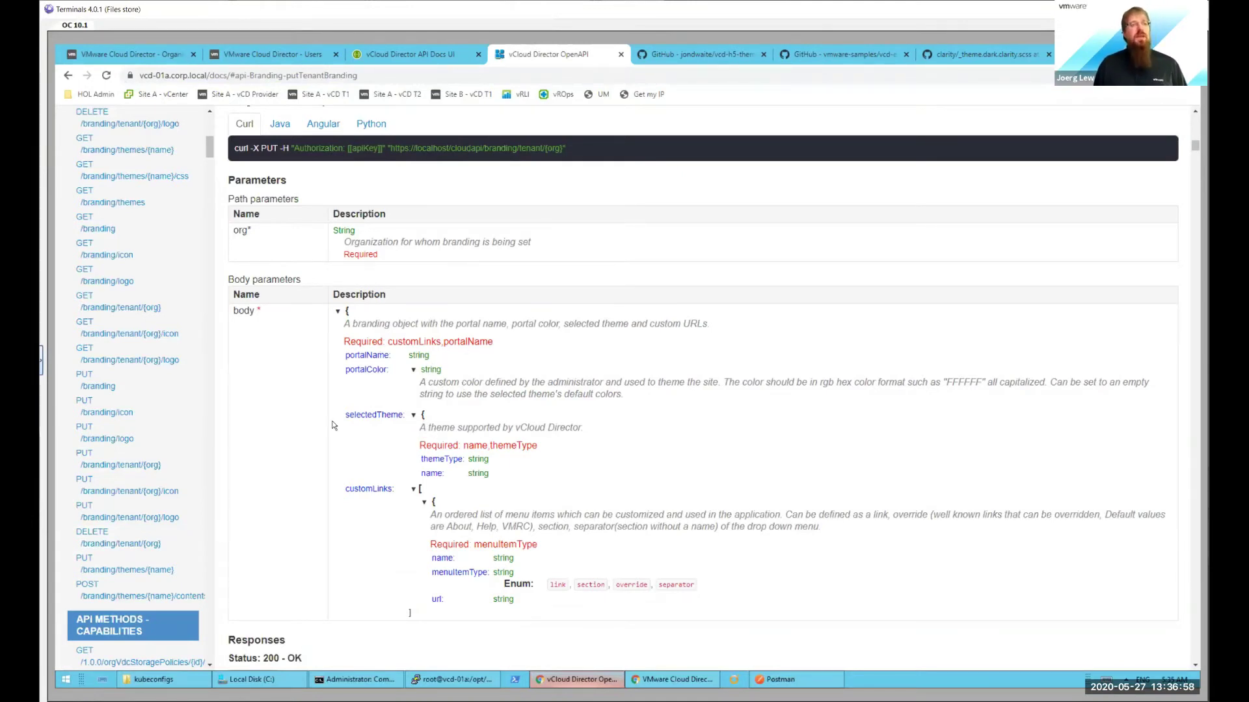
left_click_drag(400, 418, 346, 418)
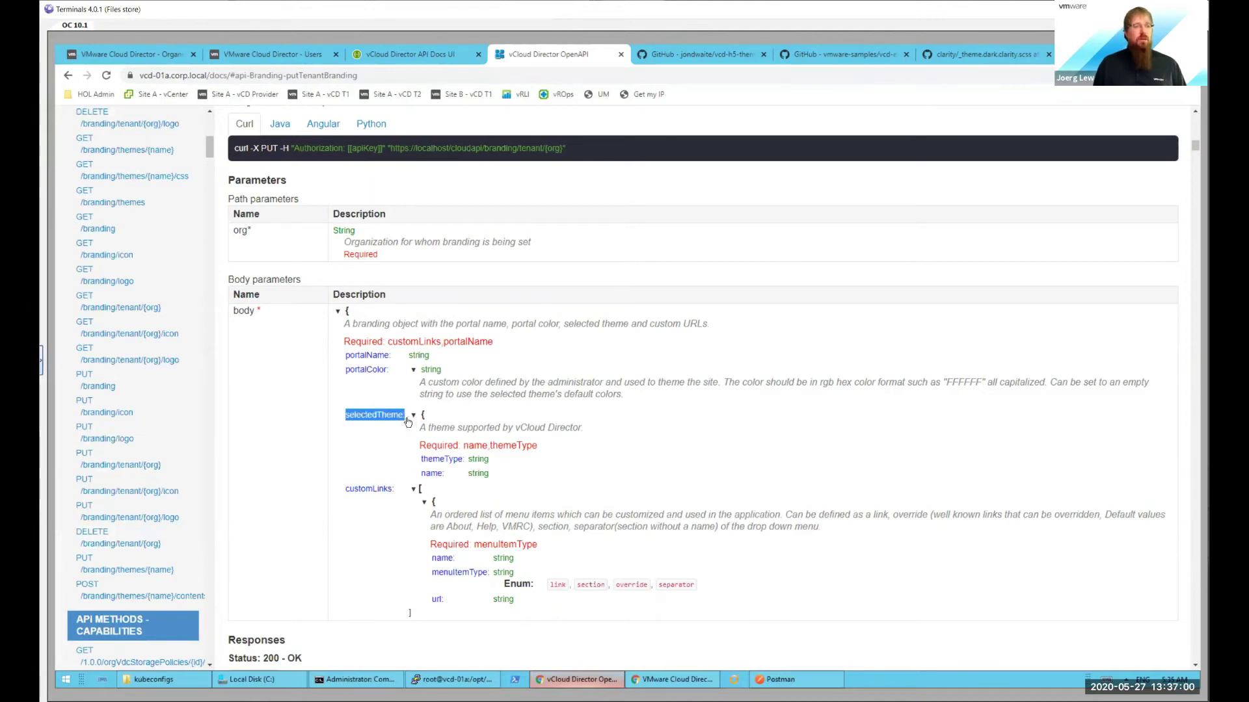
left_click(346, 418)
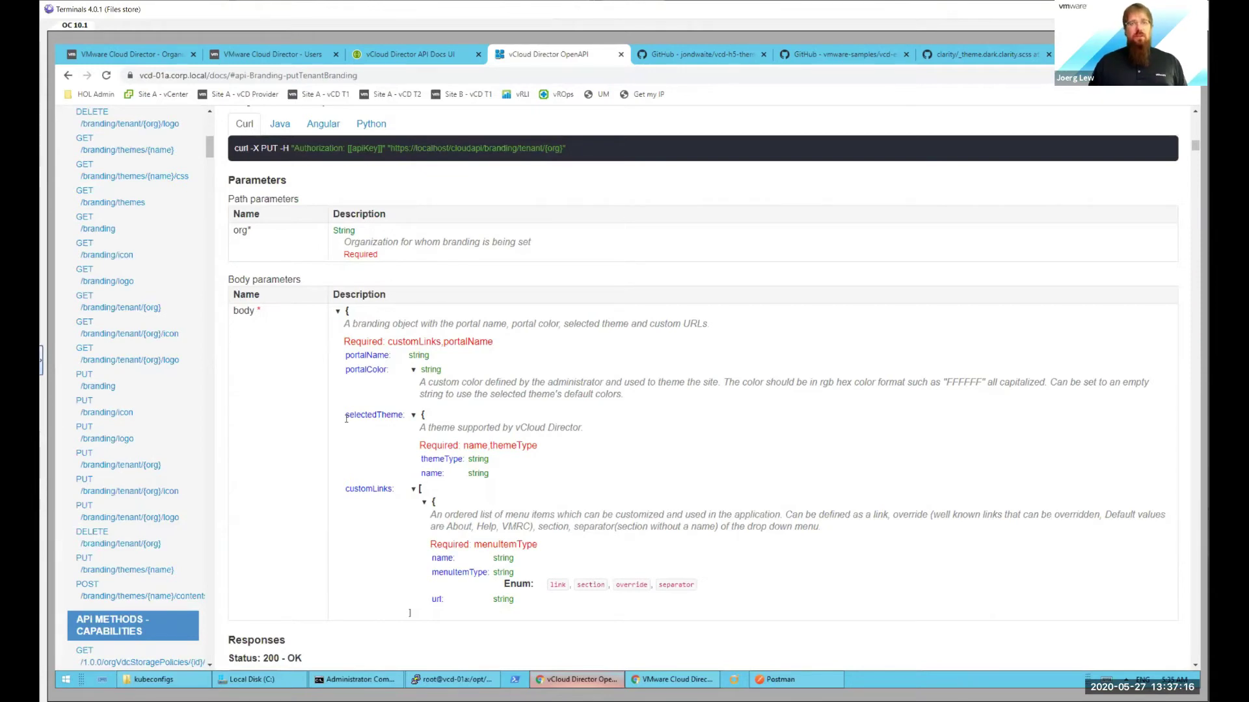
Step: Return to the provider portal's Organizations page and examine the plugin entries in the extra navigation list
left_click(154, 58)
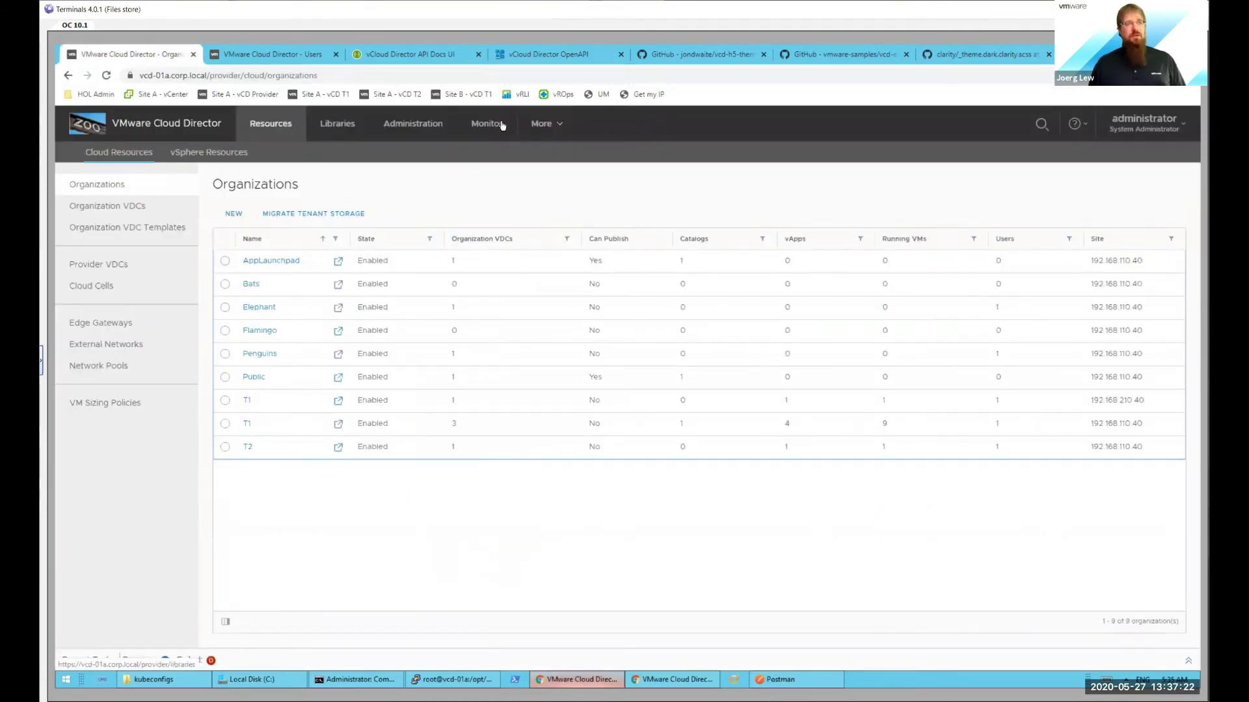
left_click(543, 125)
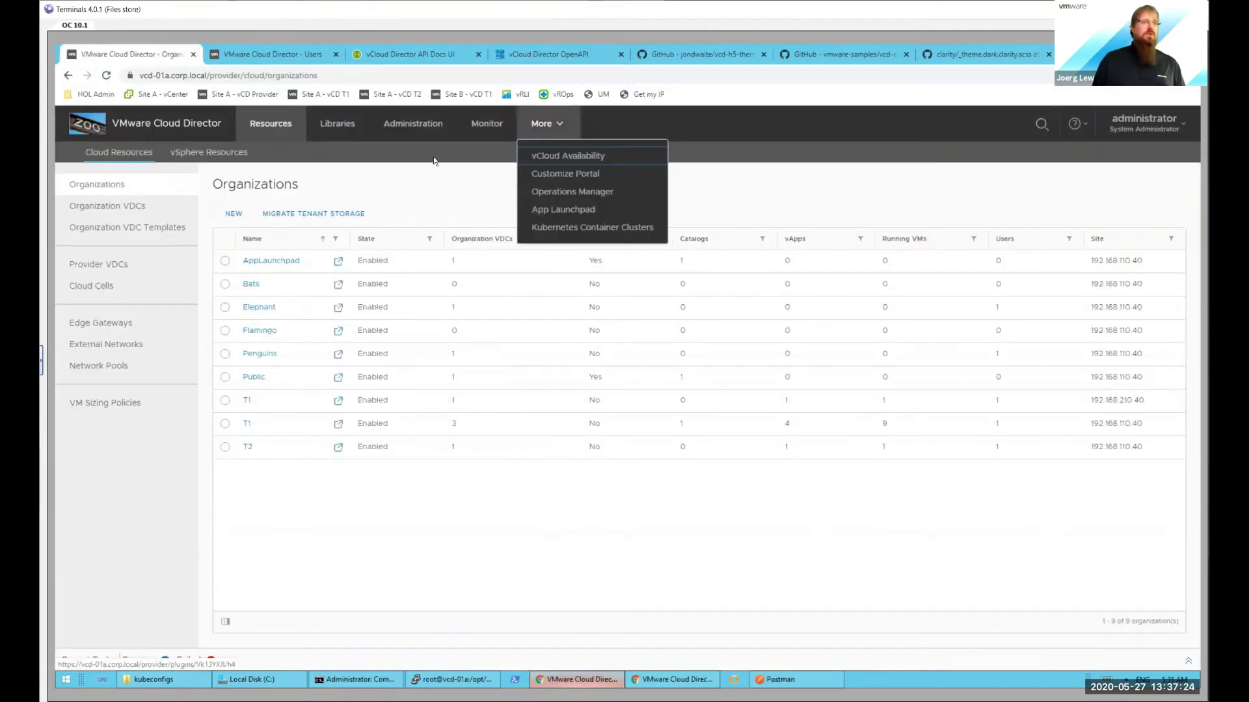
left_click(226, 186)
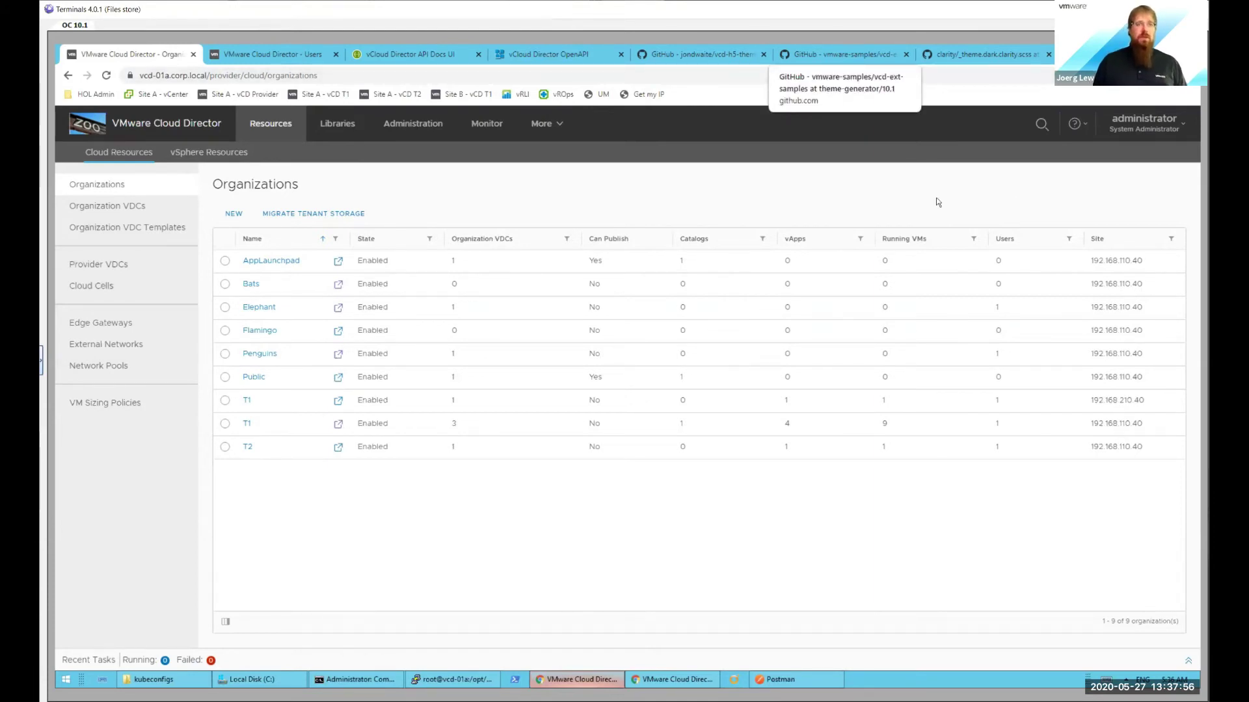
Step: Open the theme-generator/10.1 GitHub page and go back up to the VCD UI Theme Generator overview and install instructions
left_click(857, 53)
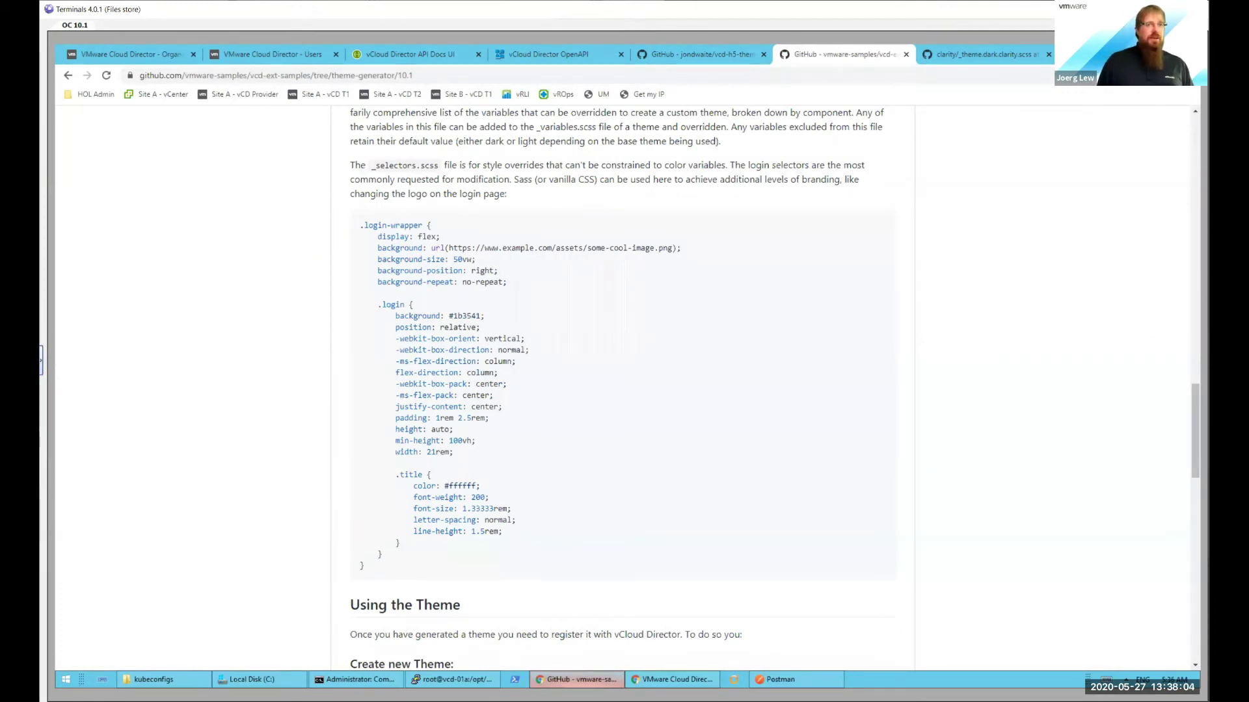
left_click(1195, 130)
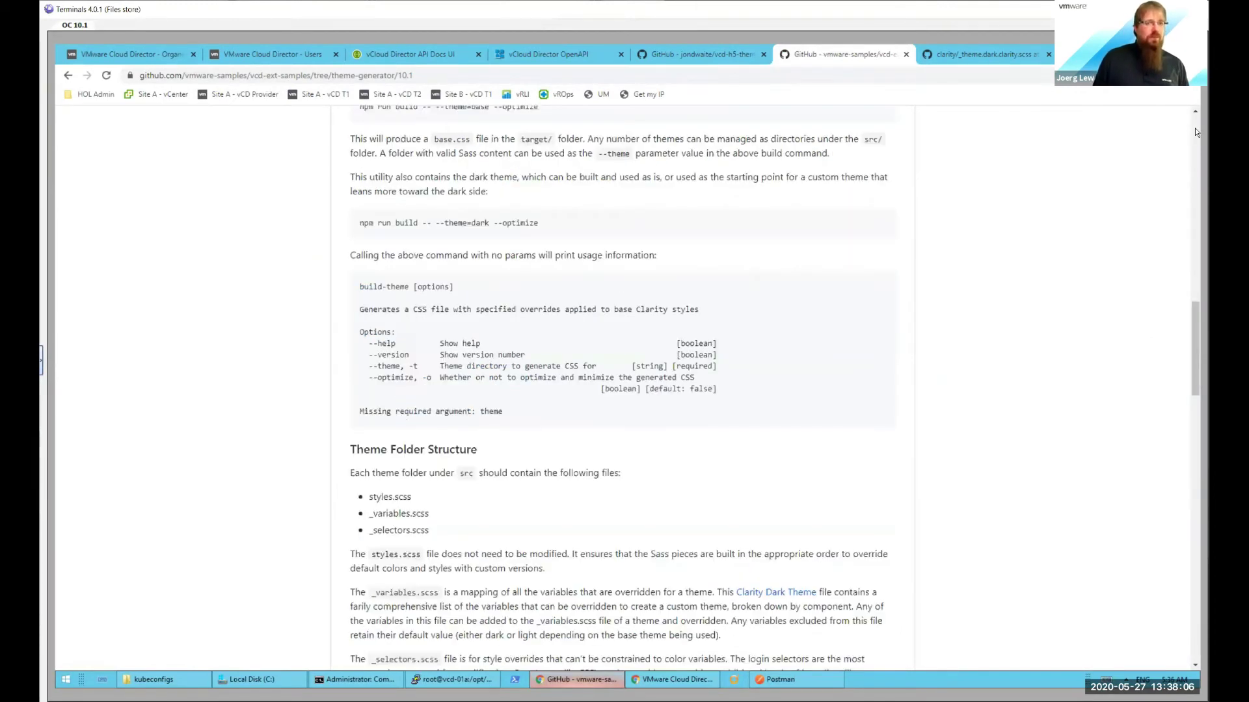
left_click(1195, 130)
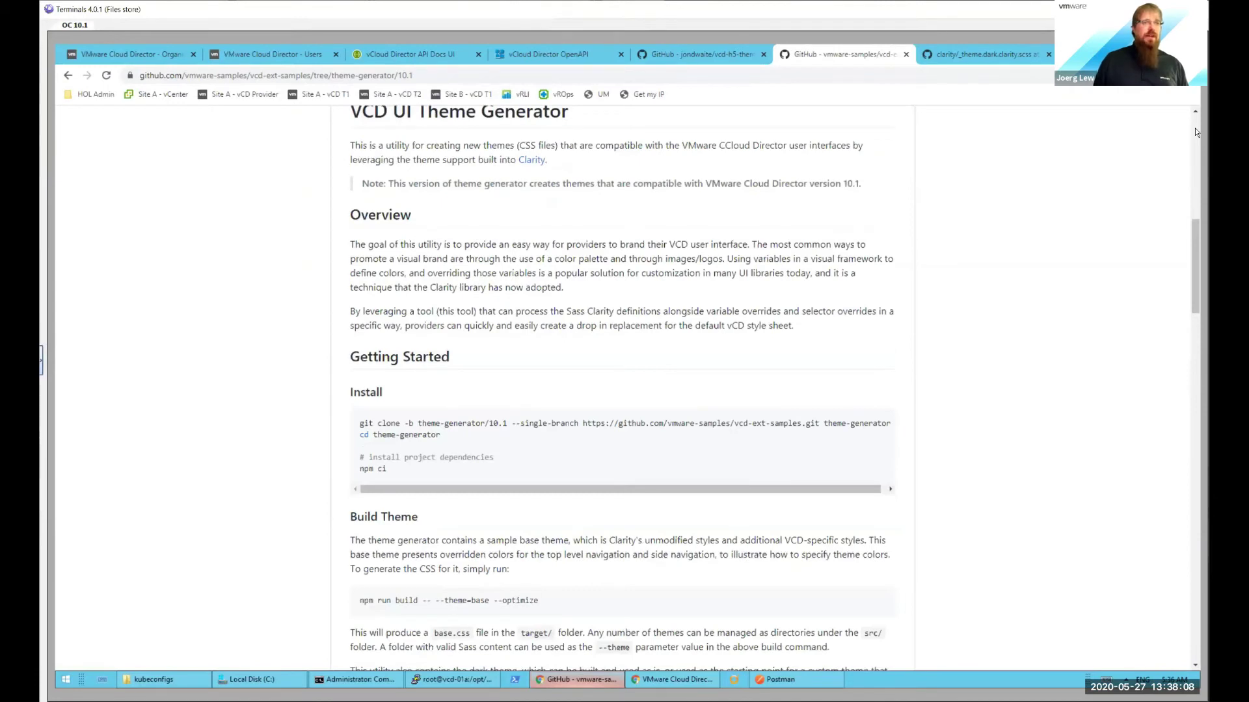
Step: Go back to the top of the vcd-ext-samples repository page and look through its list of branches
left_click(1195, 130)
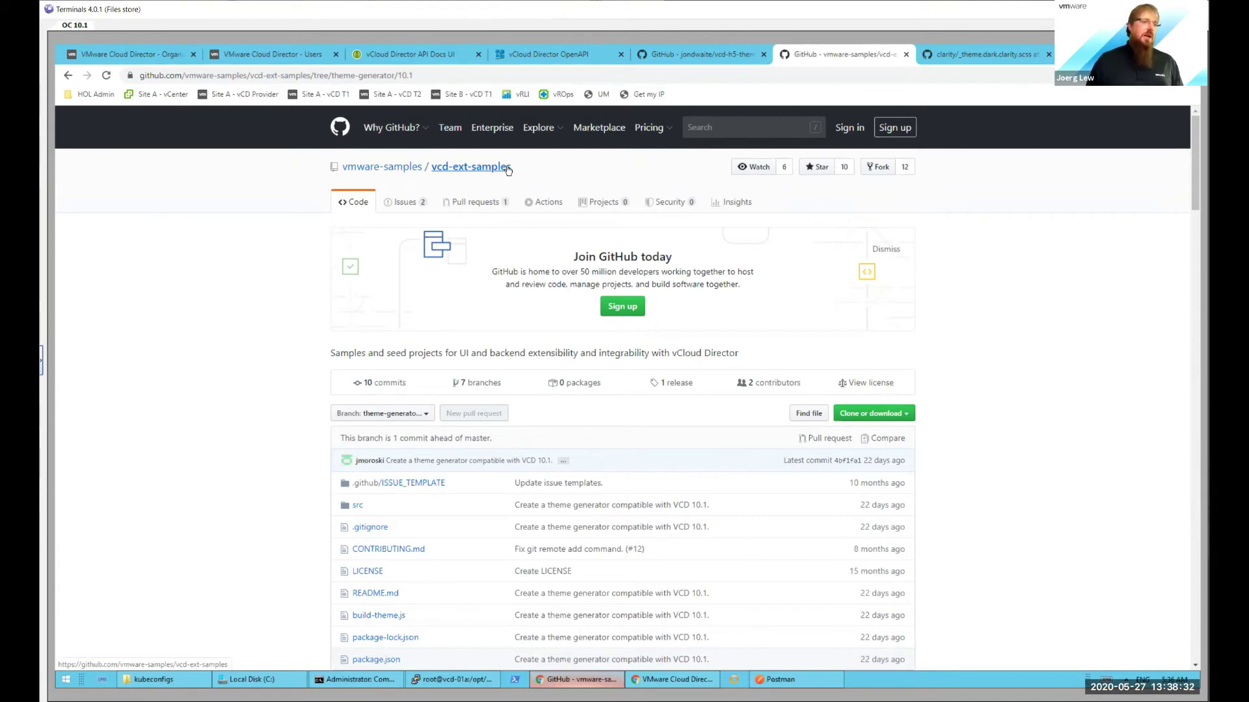
left_click(379, 415)
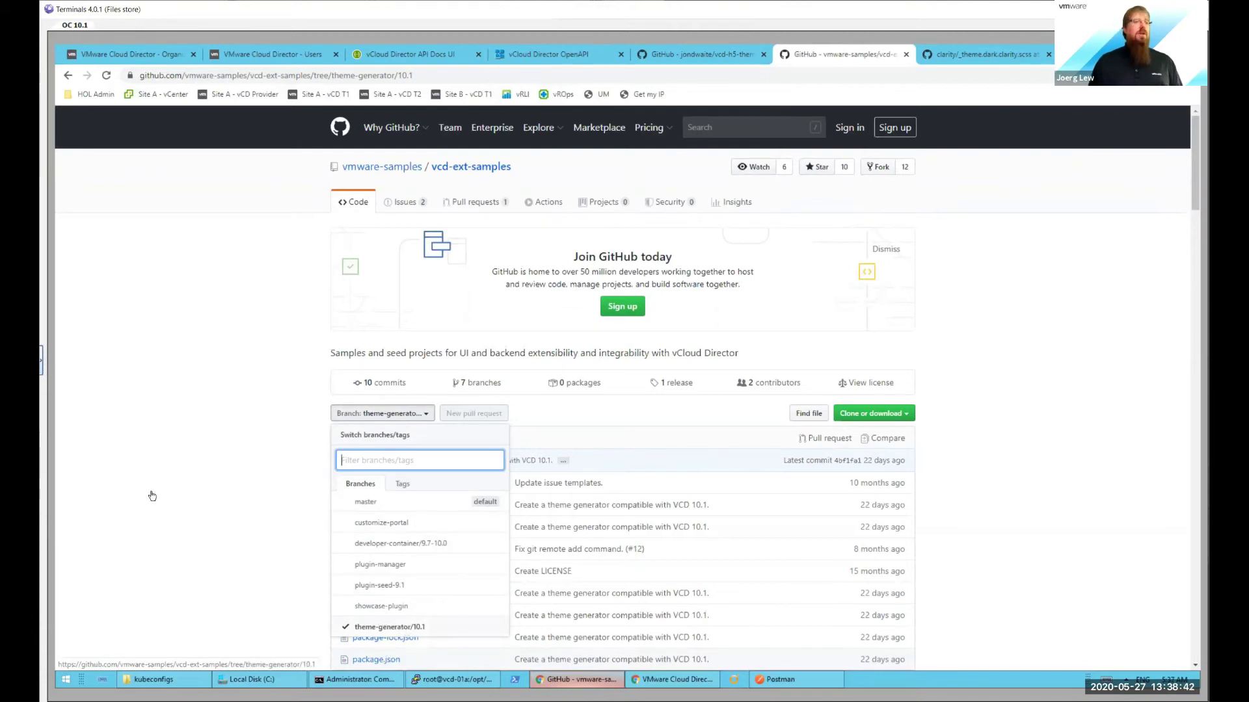
left_click(223, 456)
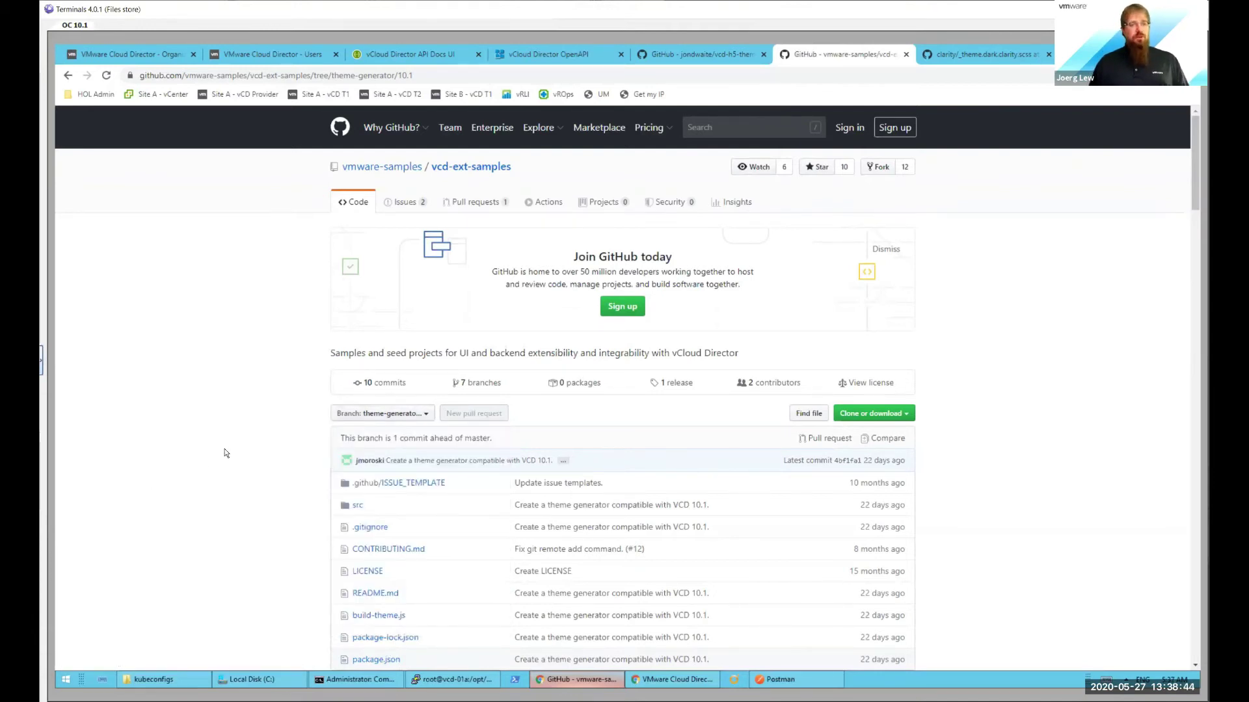
scroll(225, 453, "down", 2)
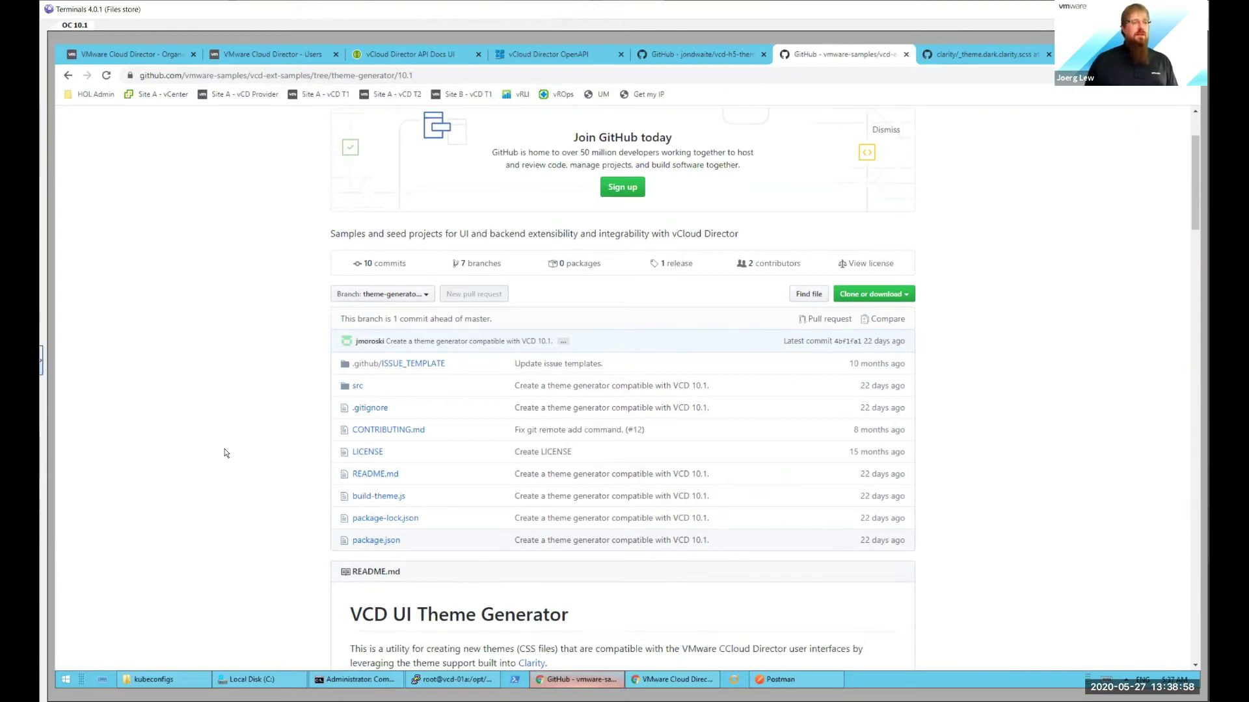
scroll(228, 451, "up", 2)
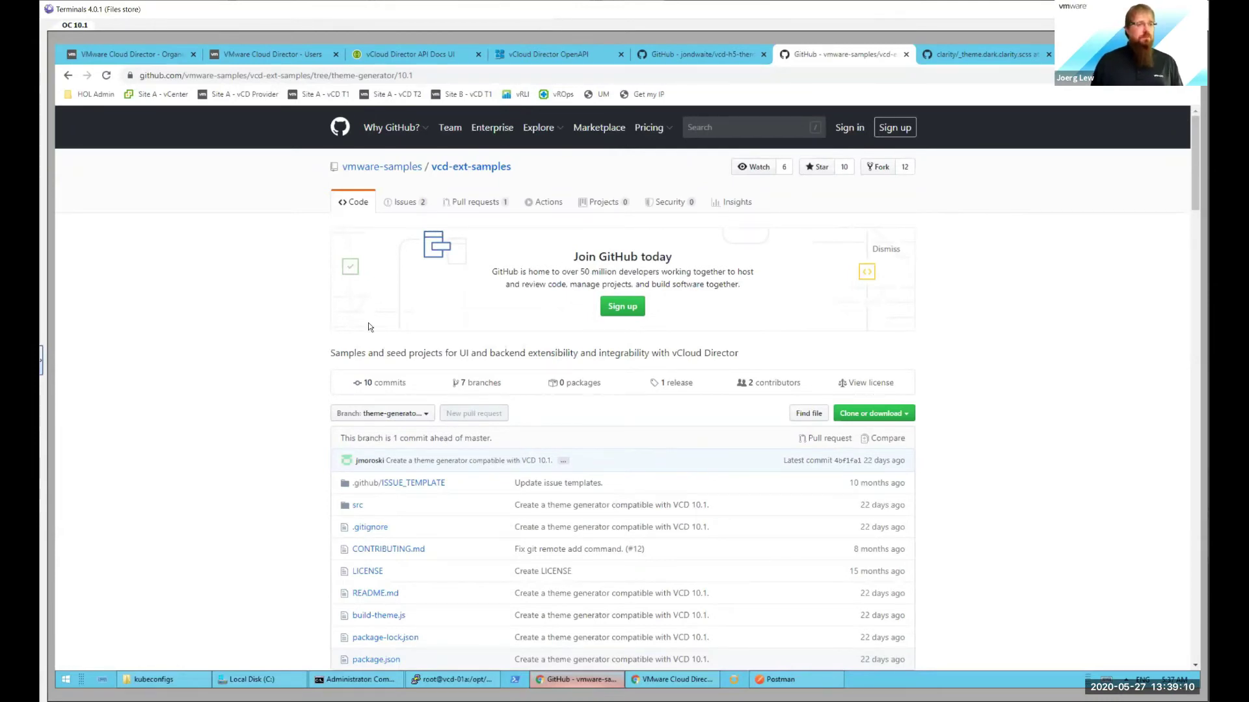
Step: Read the VCD UI Theme Generator overview, install commands and Build Theme instructions for the base and dark themes
scroll(219, 342, "down", 5)
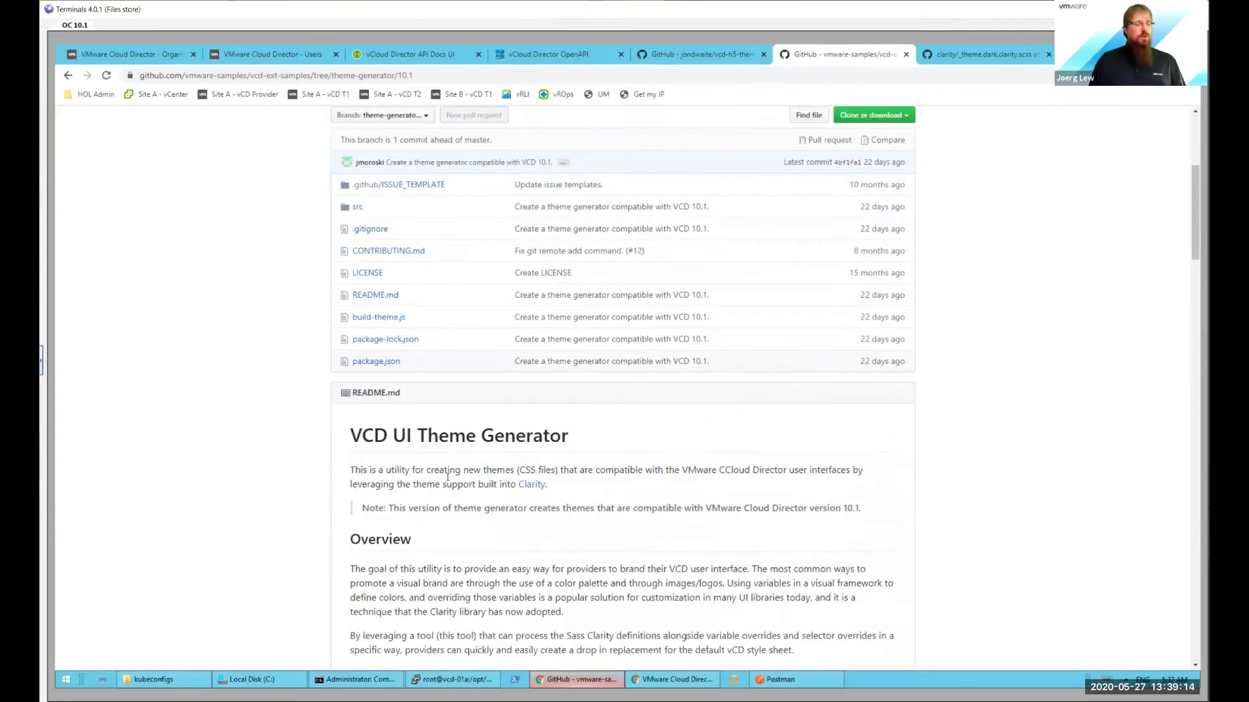
scroll(448, 475, "down", 2)
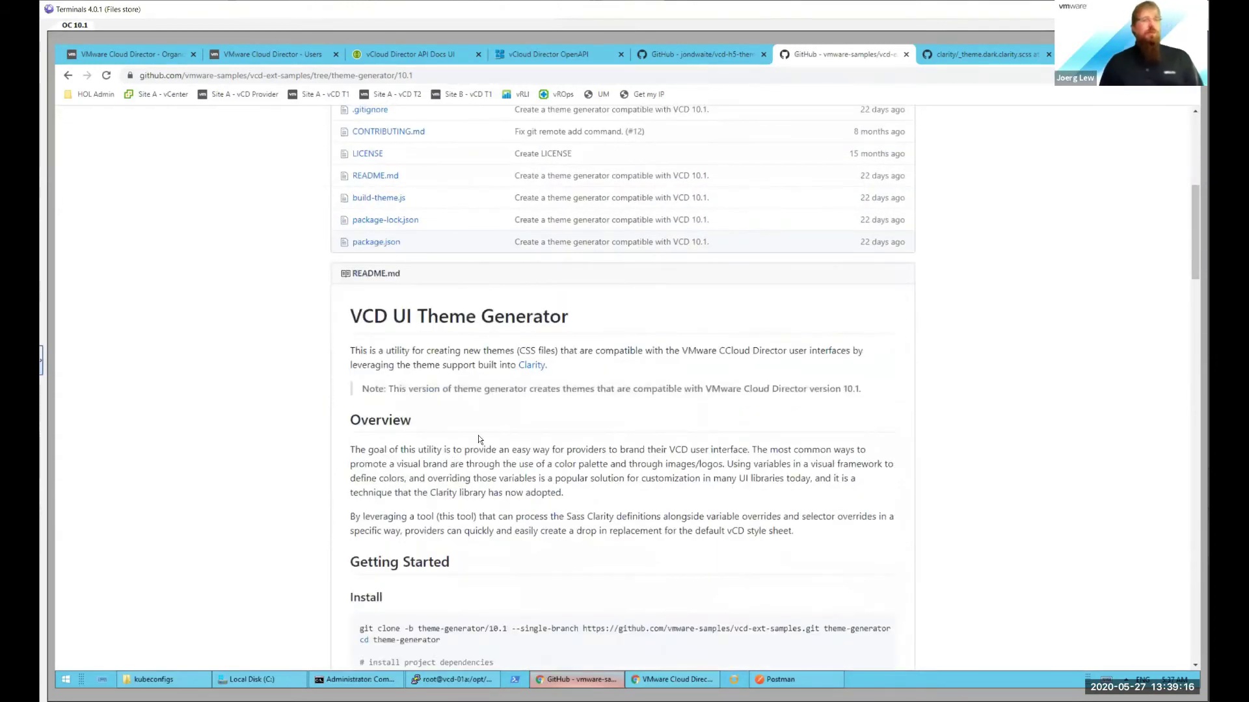
scroll(476, 432, "down", 2)
scroll(474, 425, "down", 2)
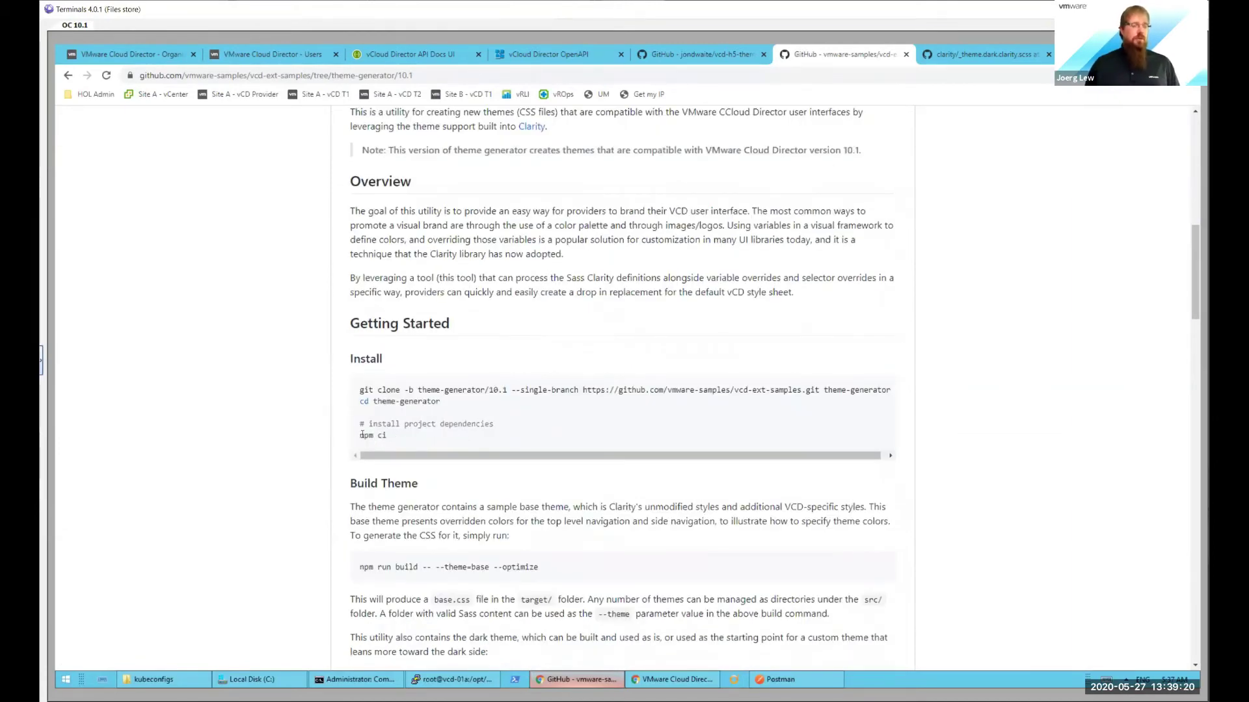
scroll(311, 455, "down", 4)
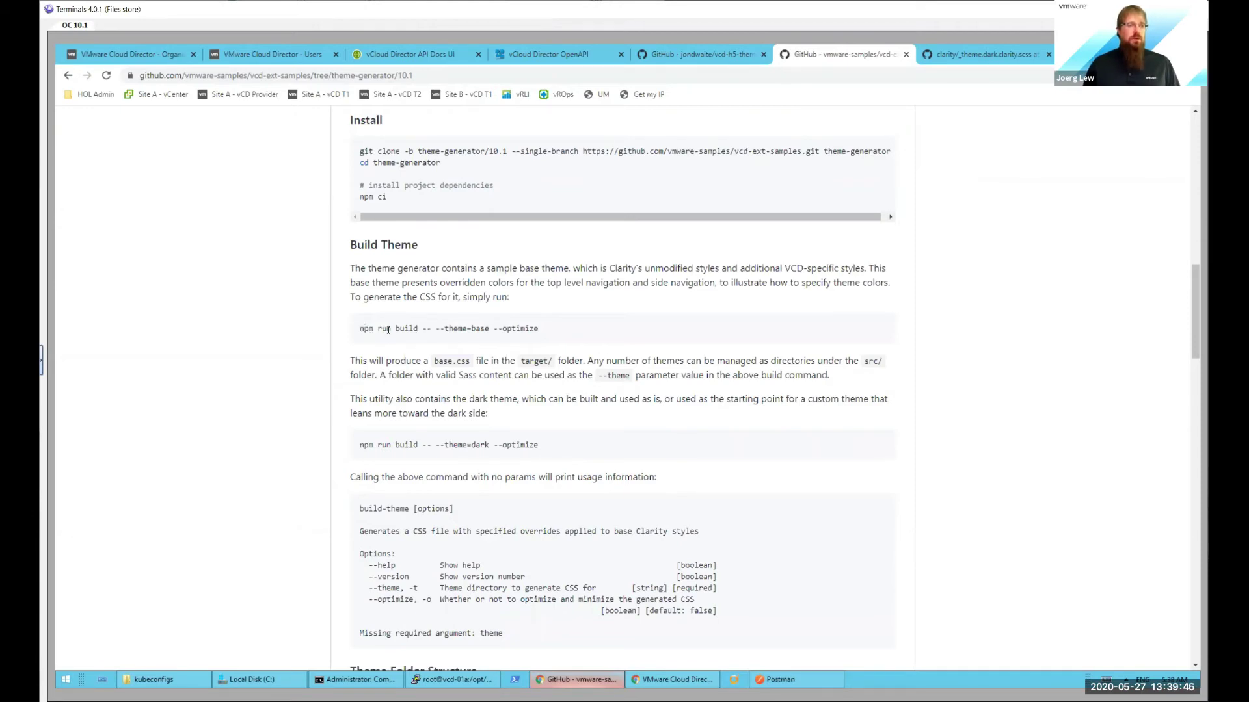
left_click_drag(389, 331, 360, 330)
left_click(505, 320)
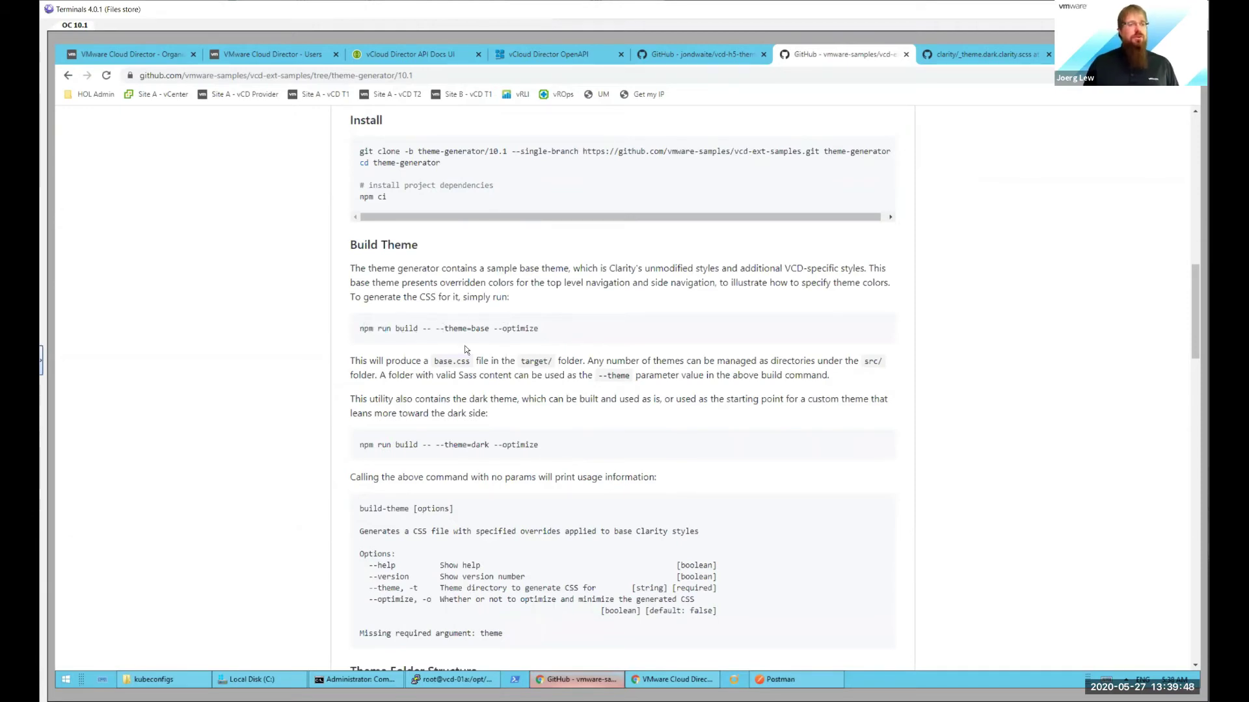
scroll(466, 350, "down", 2)
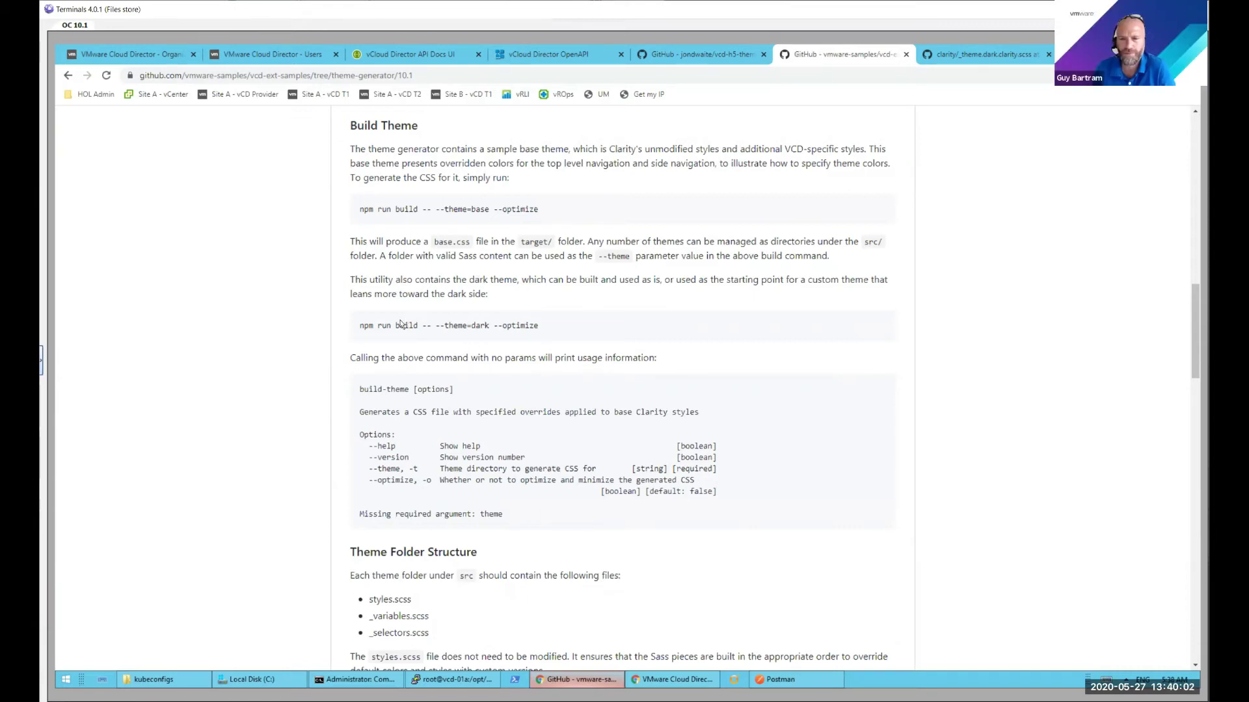
scroll(400, 324, "up", 3)
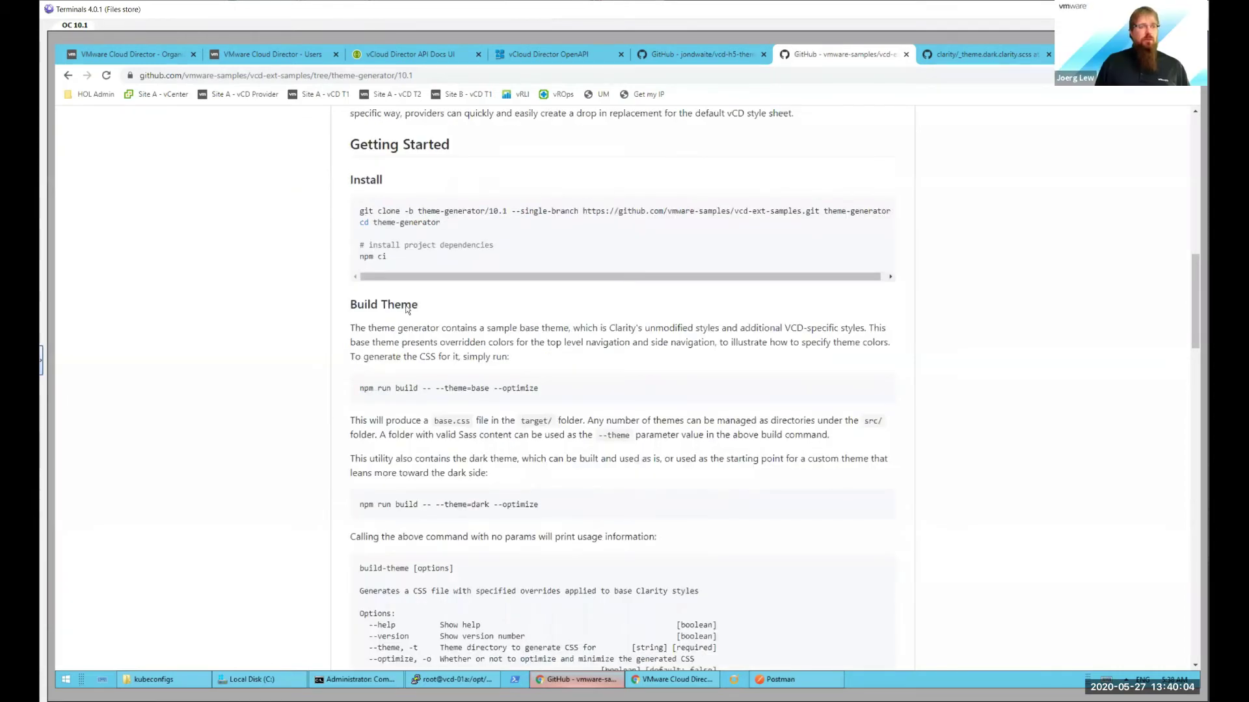
Step: Examine the README's build-theme options and Theme Folder Structure section, including the roles of styles.scss, _variables.scss and _selectors.scss
scroll(463, 282, "down", 5)
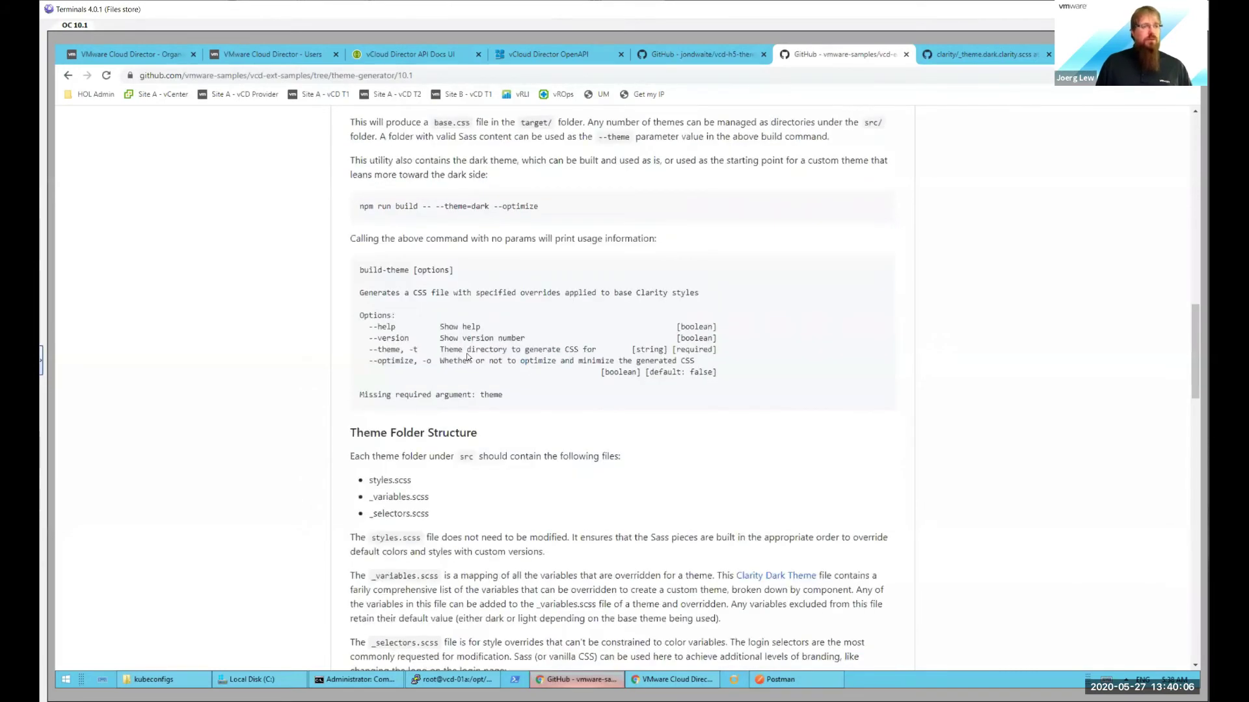
scroll(378, 302, "down", 3)
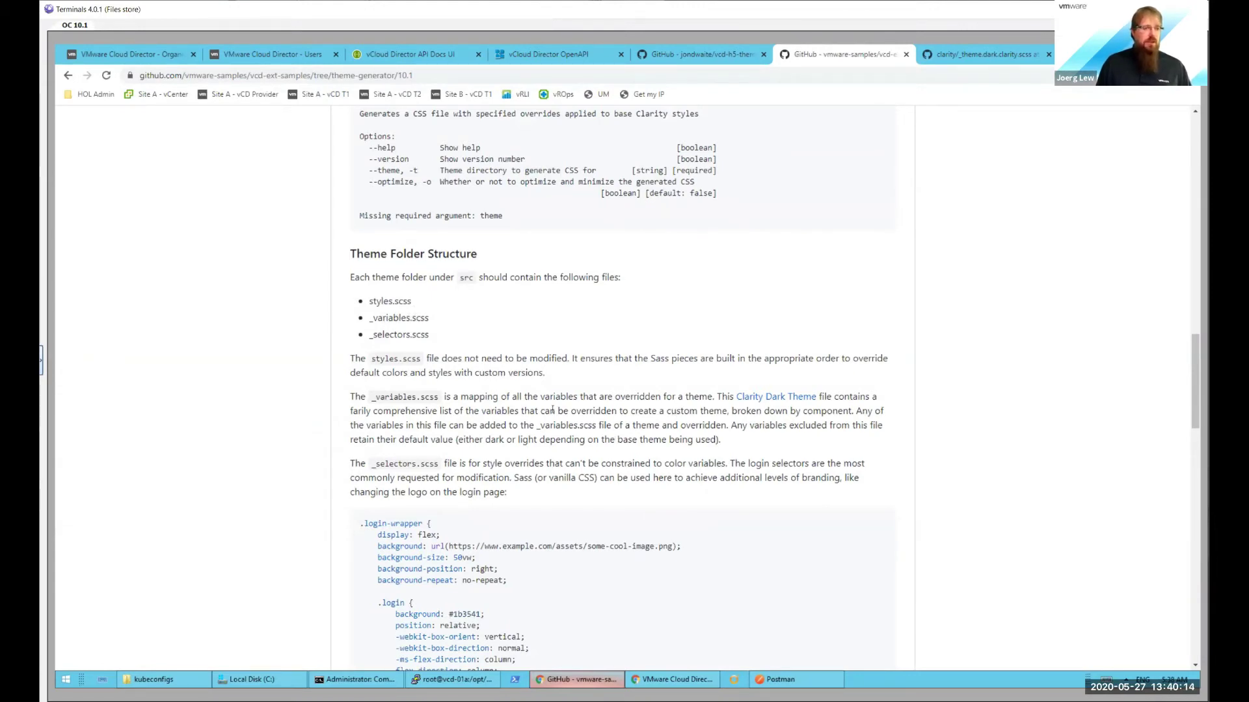
scroll(455, 398, "down", 2)
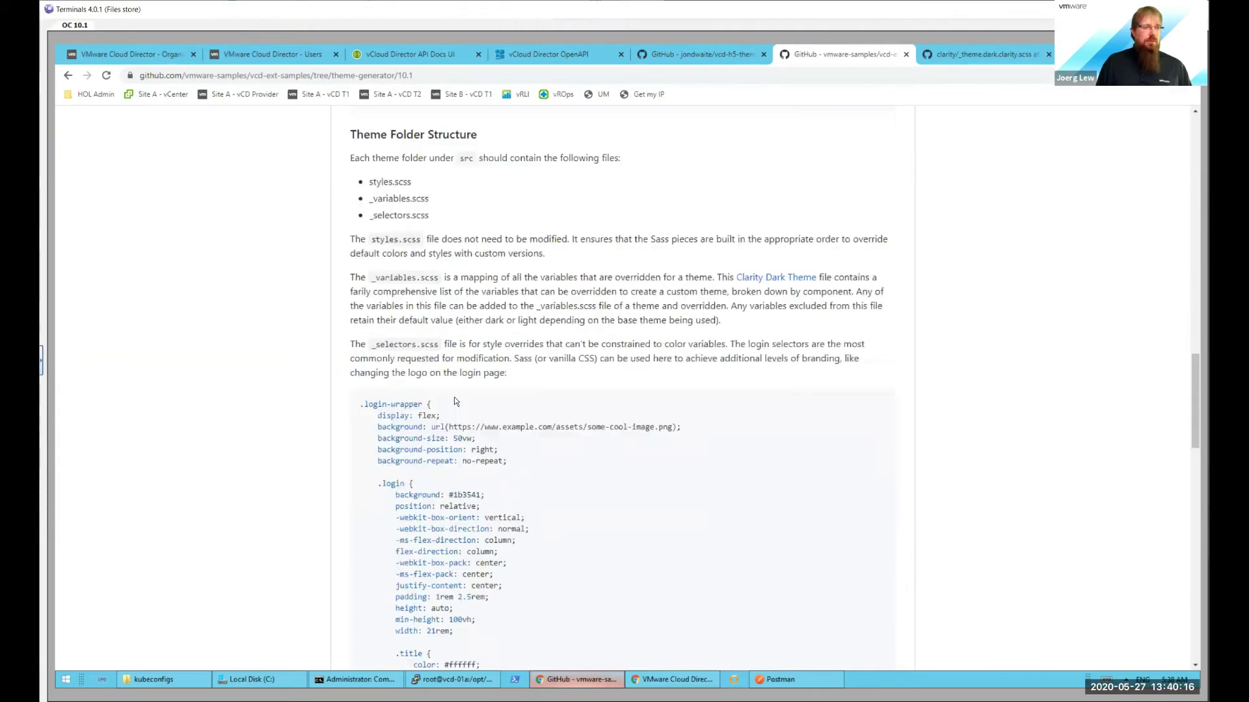
scroll(455, 396, "down", 1)
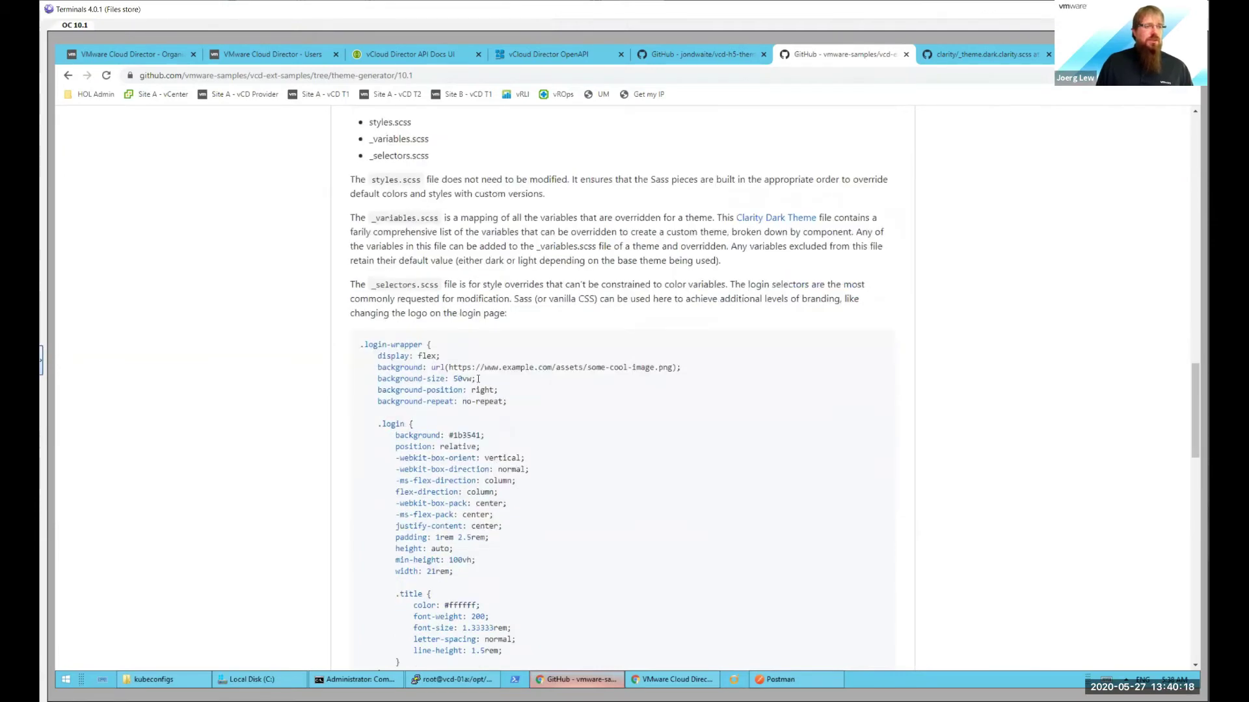
Step: Open the src/base folder of the theme generator repository and view its _selectors.scss file
scroll(478, 379, "up", 15)
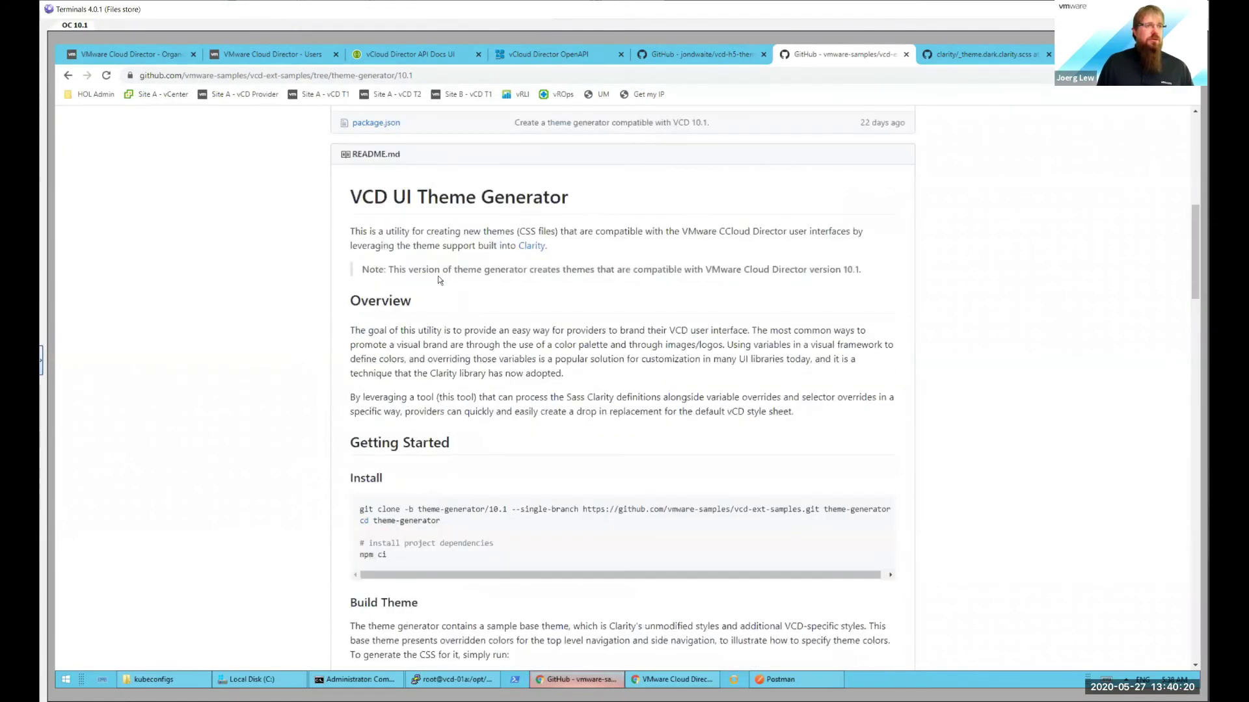
scroll(438, 276, "up", 5)
left_click(355, 326)
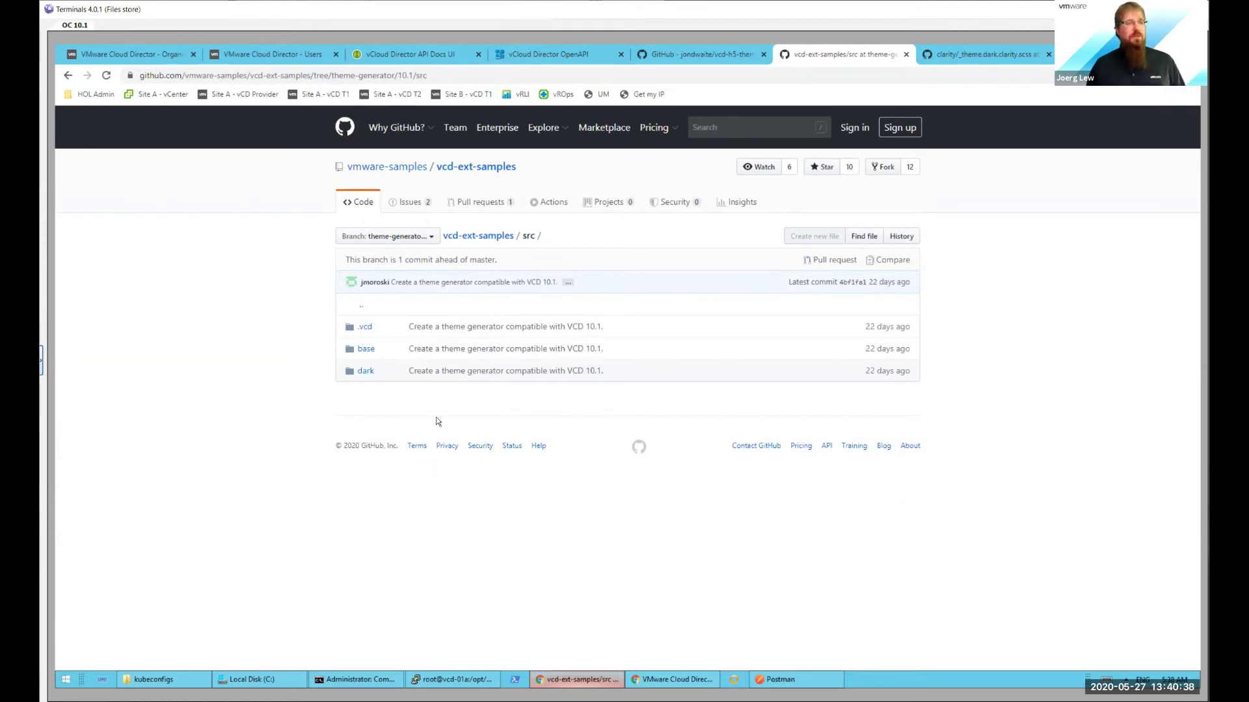
left_click(366, 351)
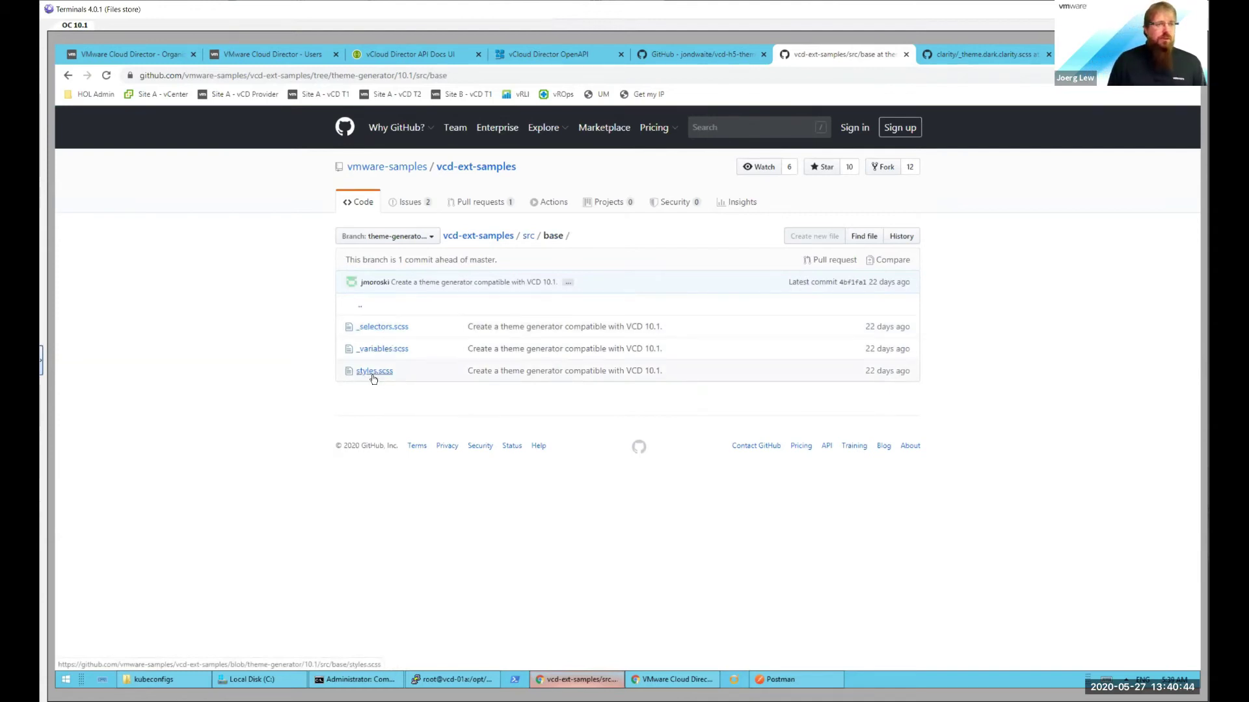
left_click(386, 330)
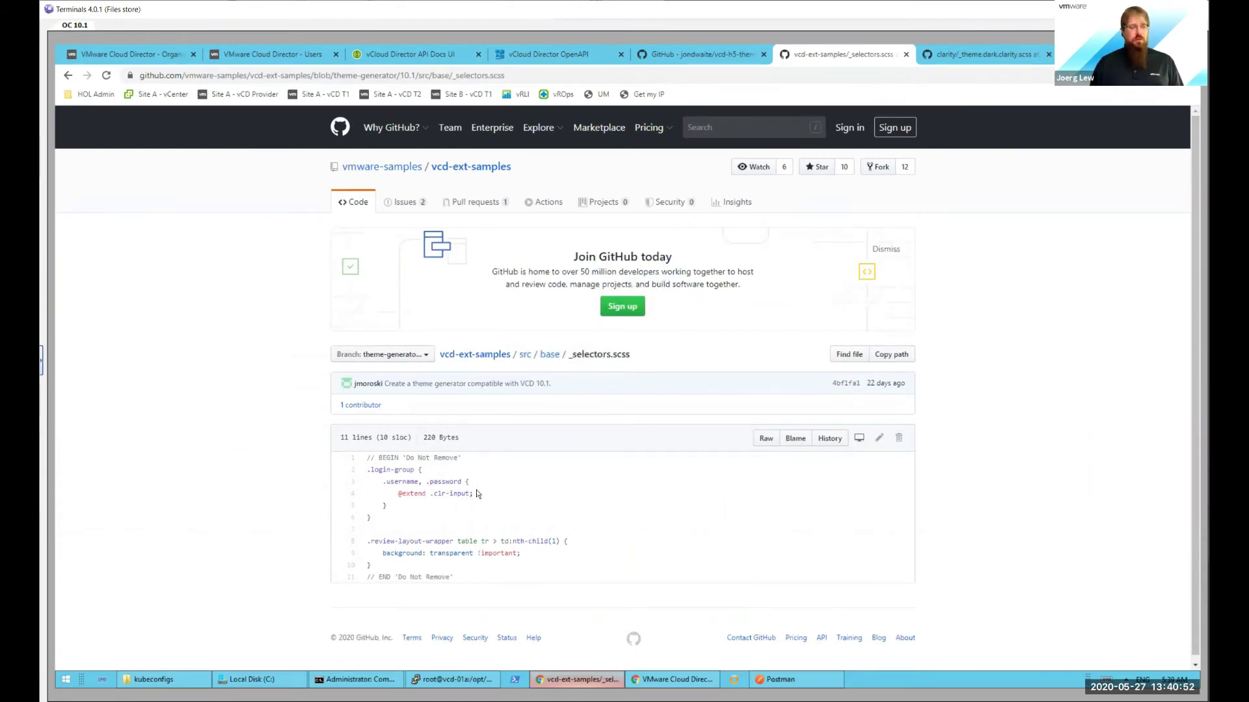
Step: Return to the base folder and examine the header and vertical navigation color variables in _variables.scss
left_click(67, 76)
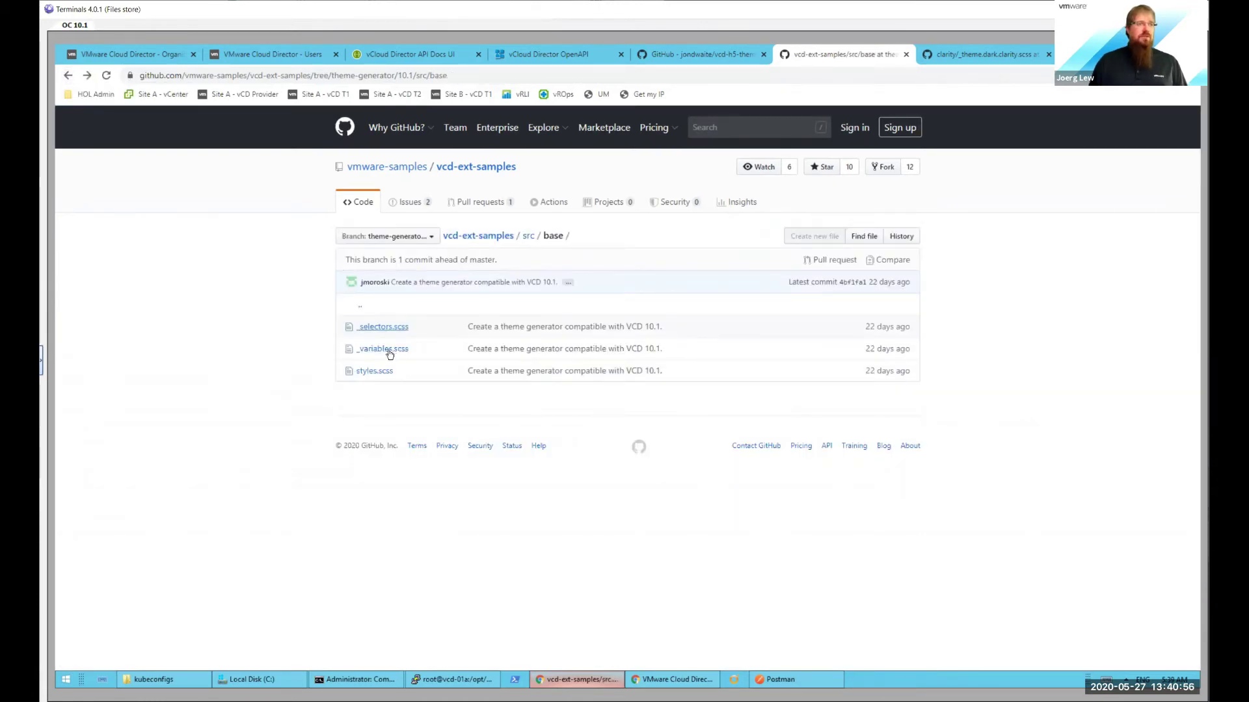
left_click(383, 349)
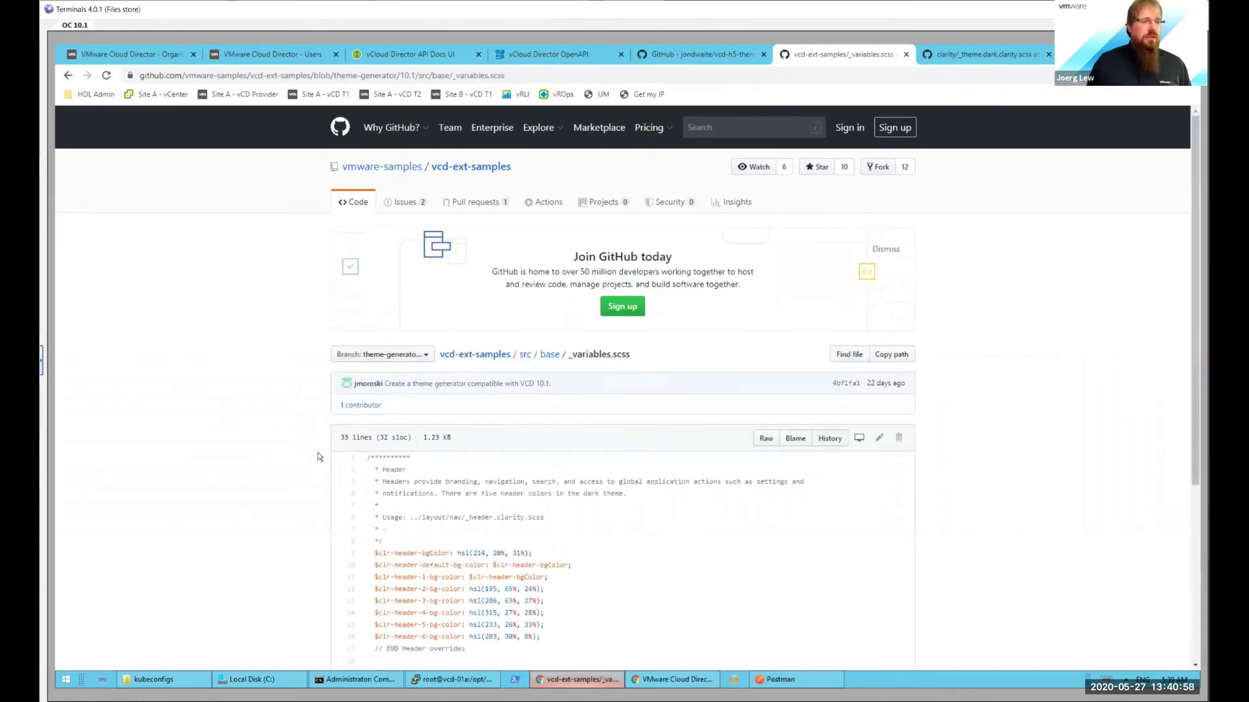
scroll(319, 455, "down", 3)
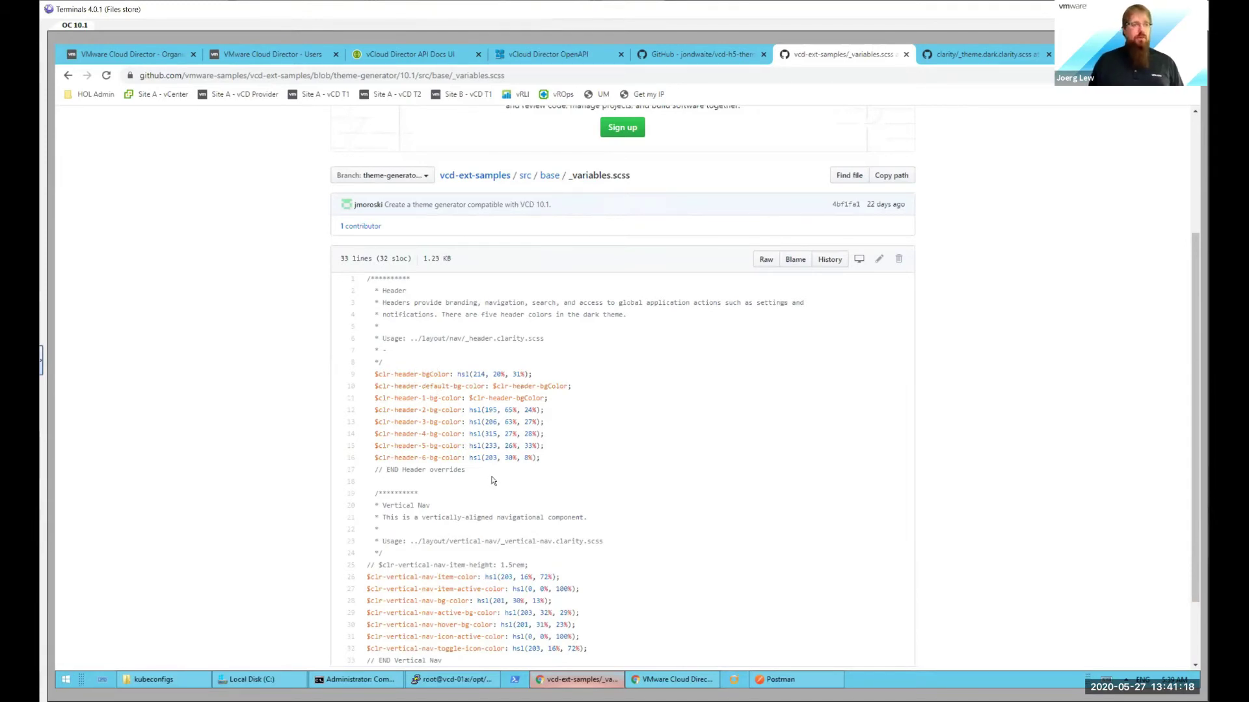
scroll(485, 473, "down", 2)
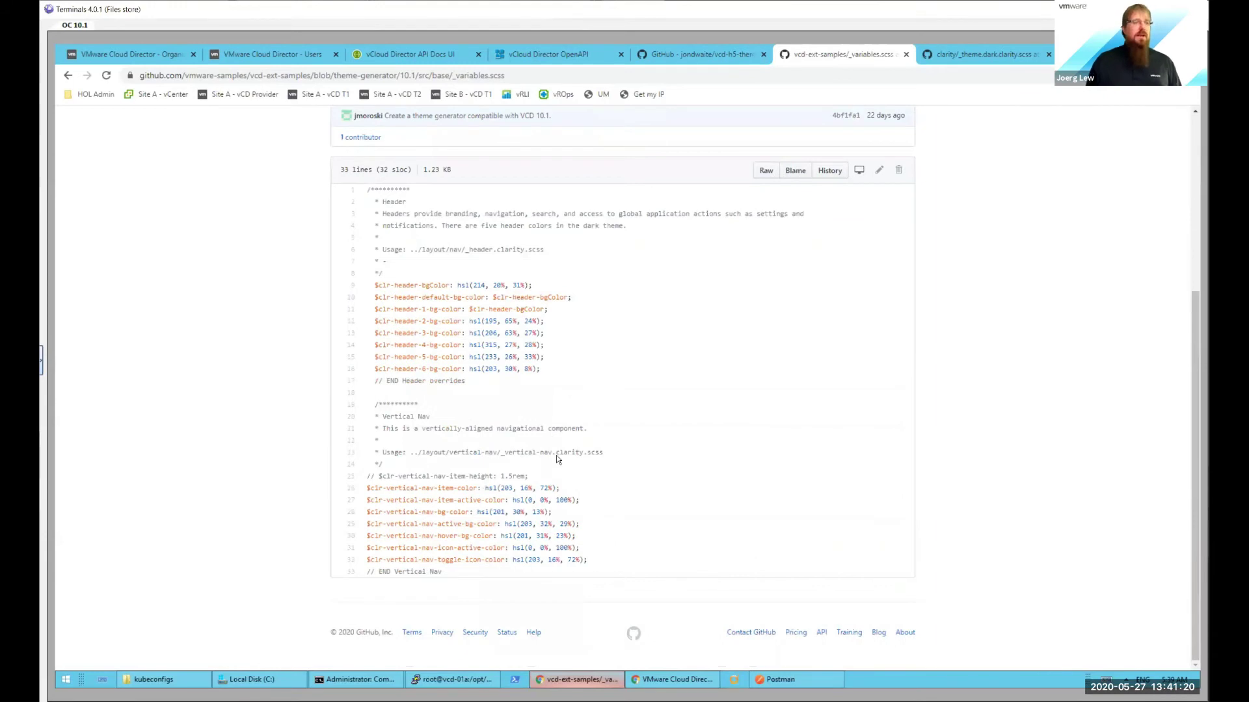
scroll(545, 417, "up", 1)
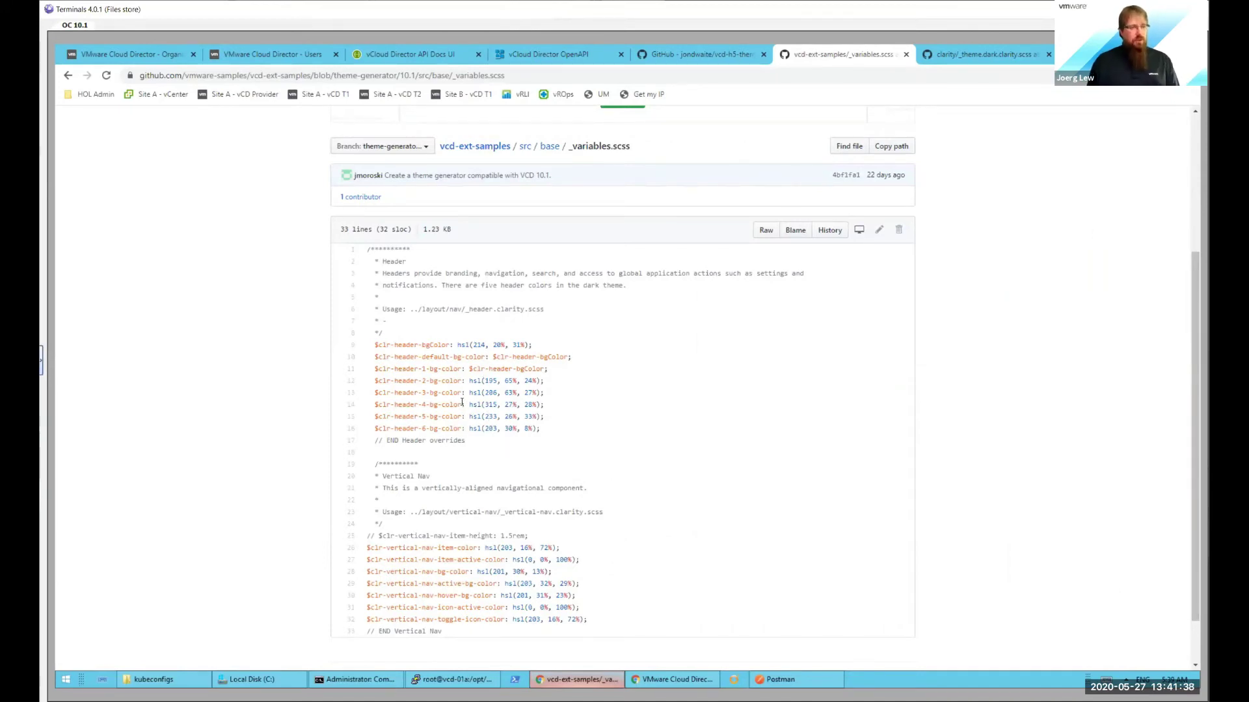
Step: Go back to the theme-generator/10.1 repository page and find the README's install and Build Theme instructions again
left_click(68, 76)
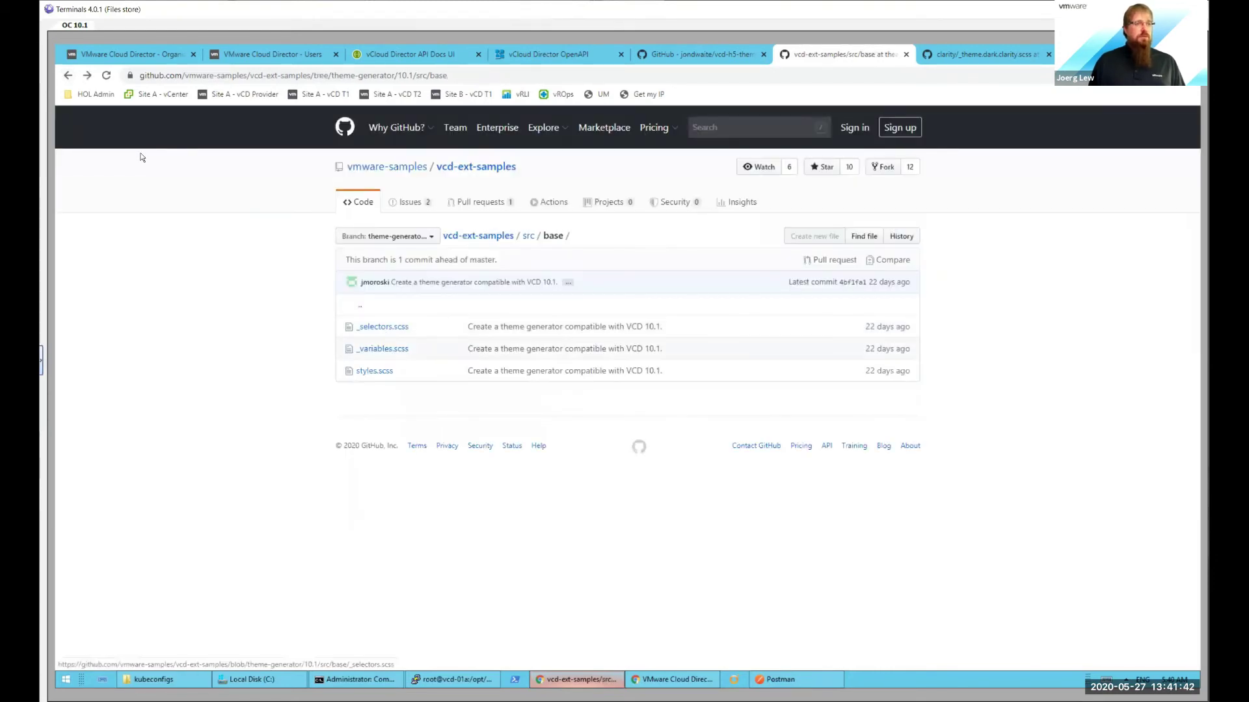
left_click(68, 76)
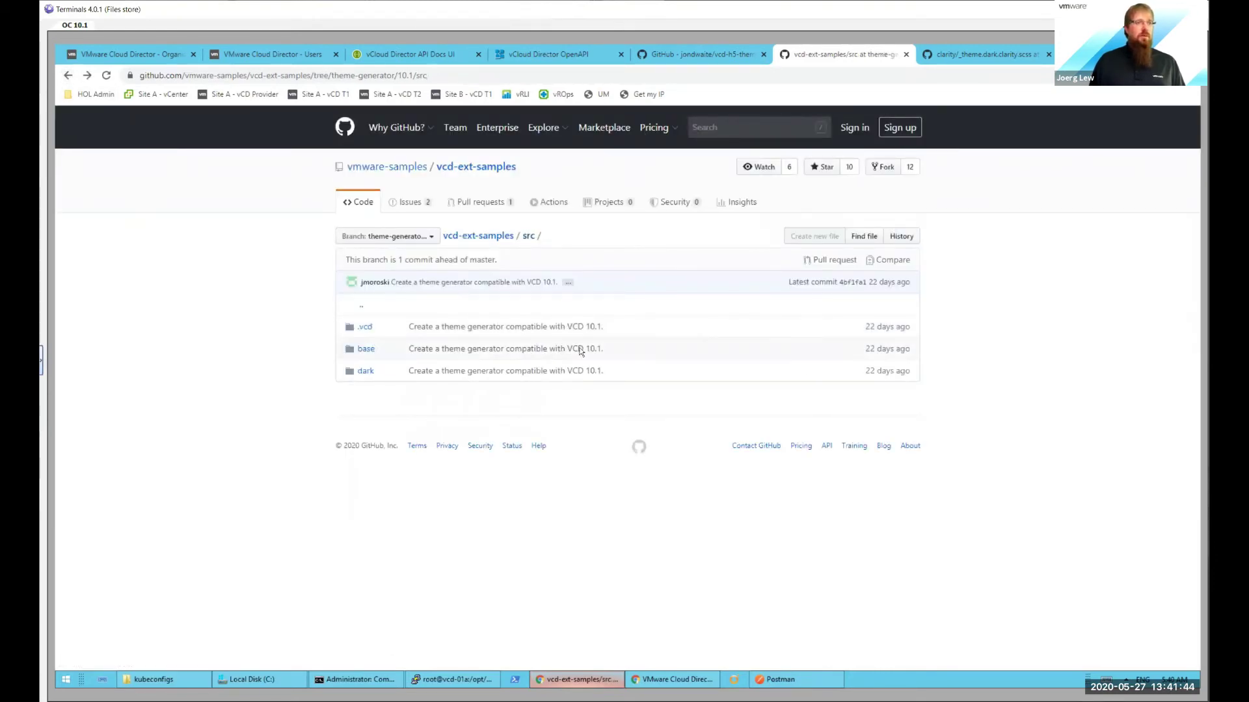
left_click(68, 76)
scroll(445, 488, "down", 8)
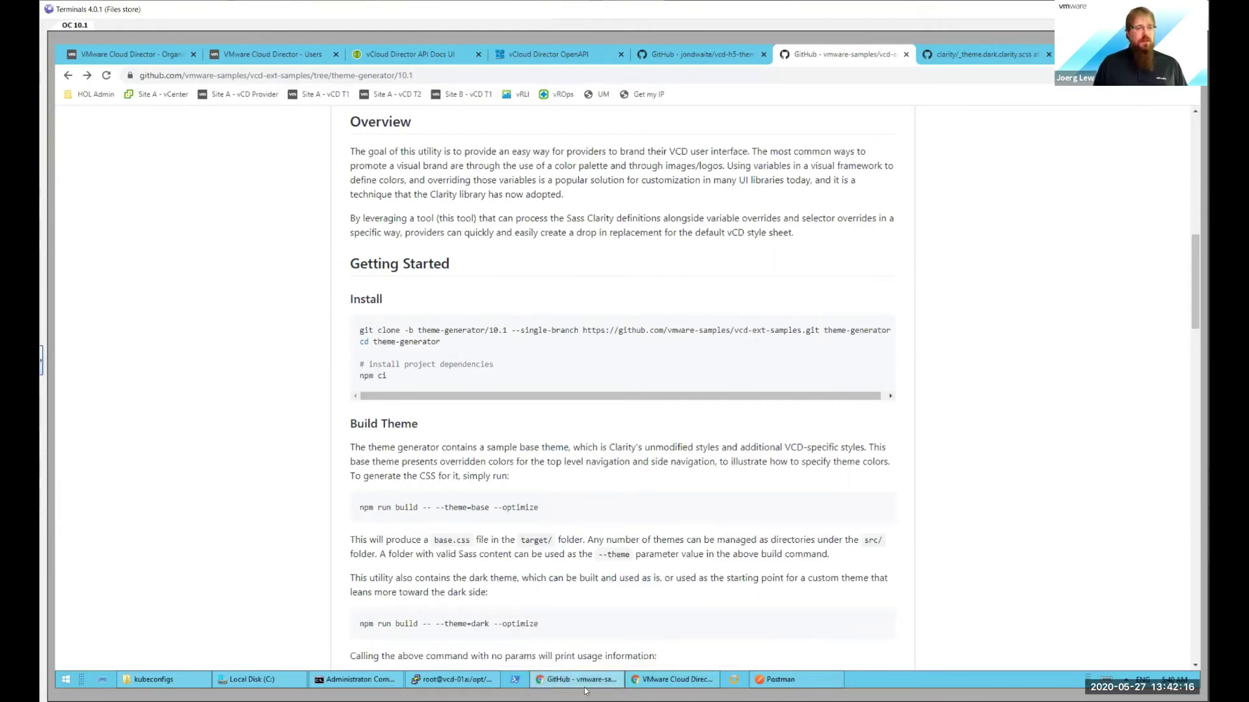
Step: Switch to the provider portal's Organizations page and view its current Zoo-branded look
mouse_move(571, 688)
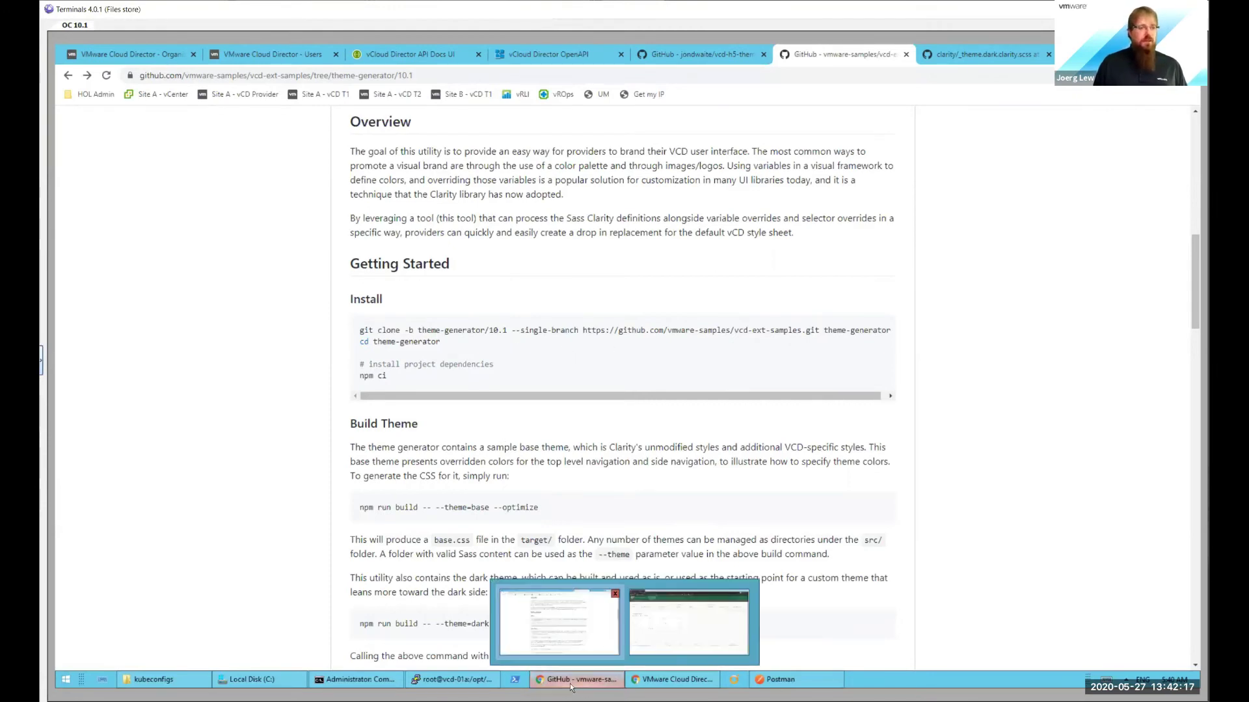
left_click(139, 53)
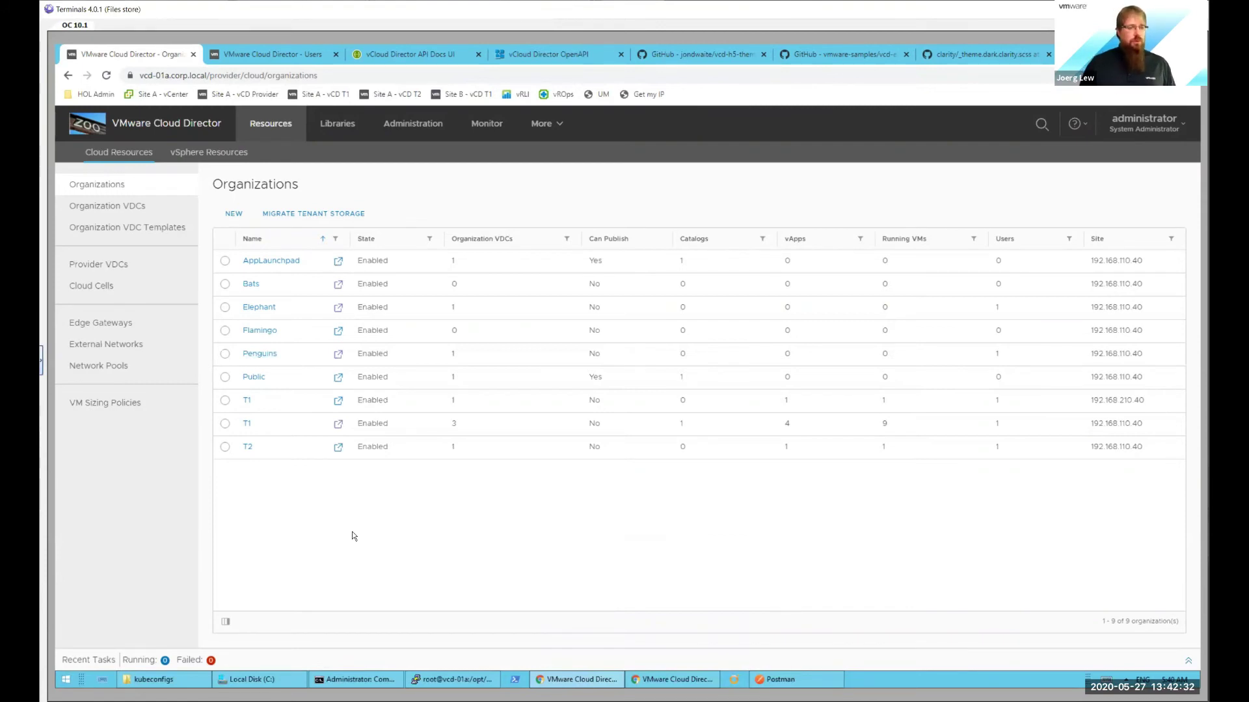
mouse_move(602, 683)
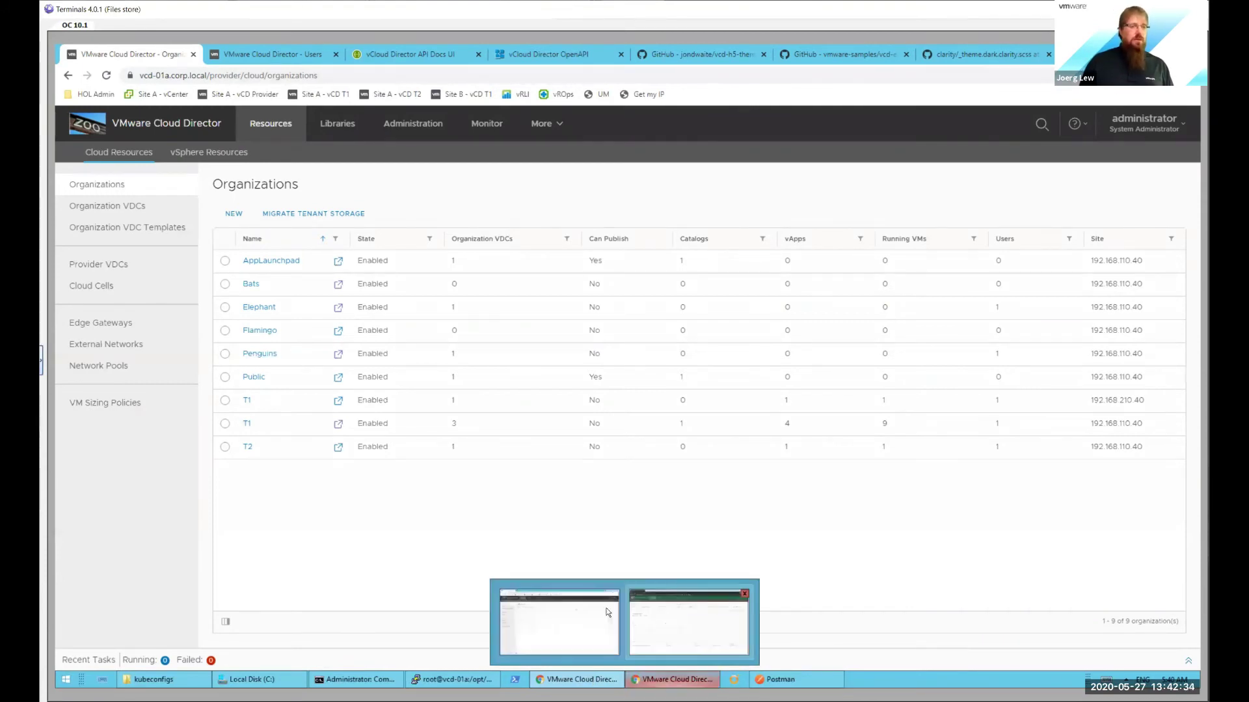
Step: Return to the theme generator README and examine the .login-wrapper selector example and the Using the Theme section
left_click(807, 53)
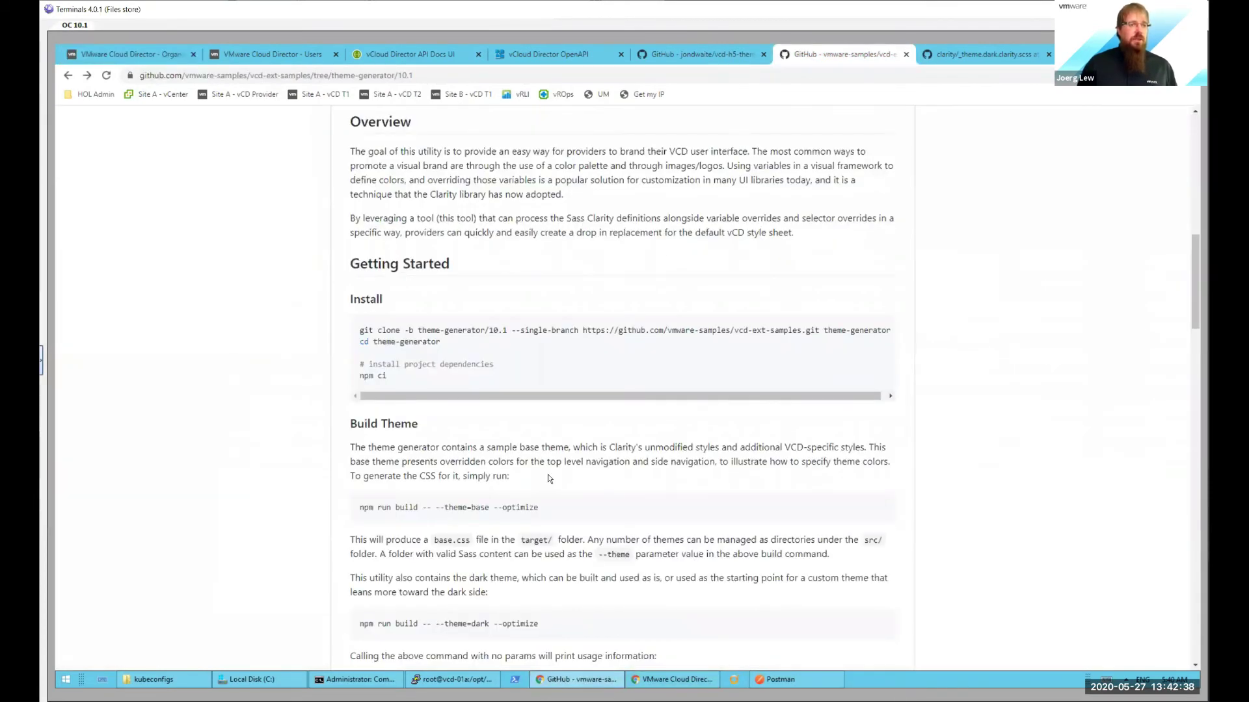
scroll(405, 533, "down", 8)
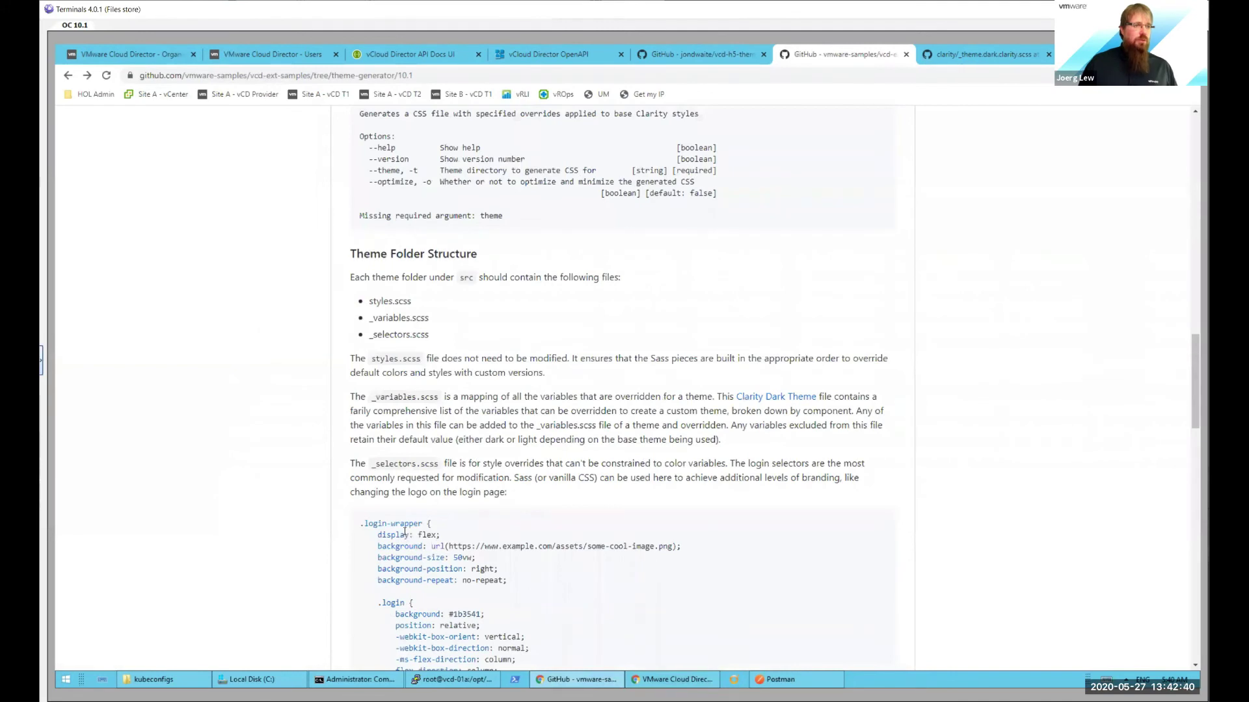
scroll(412, 382, "down", 5)
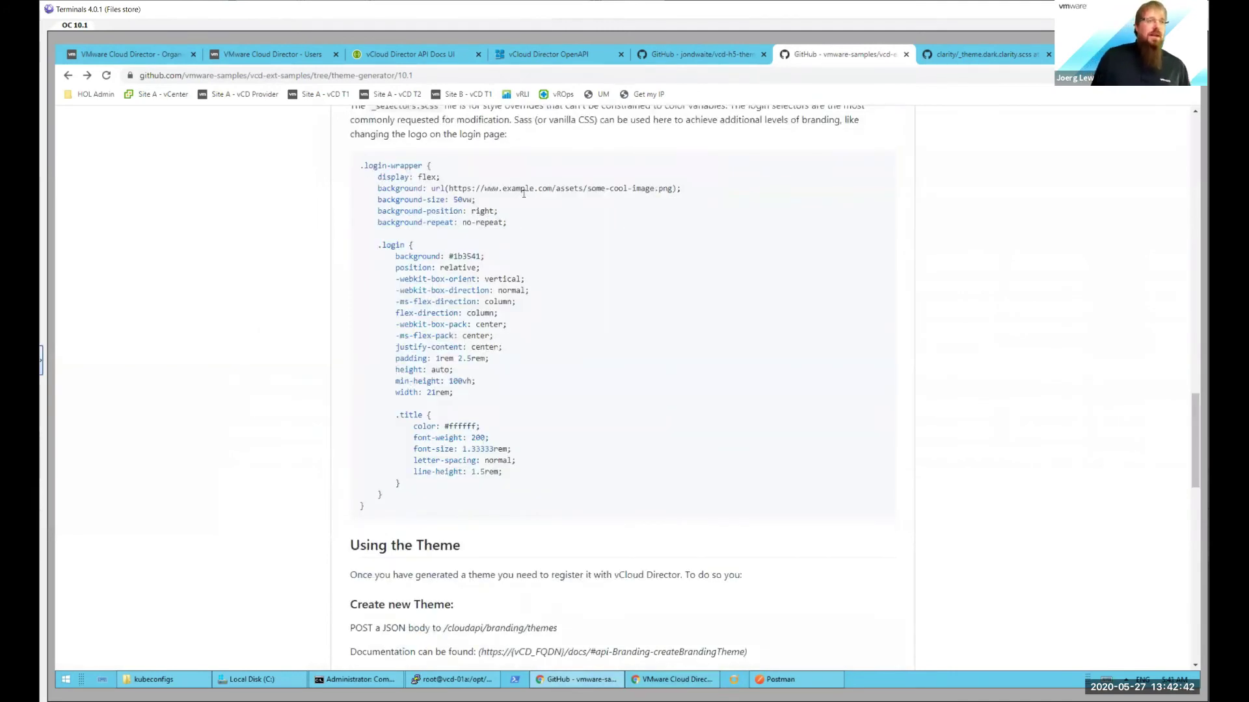
mouse_move(806, 681)
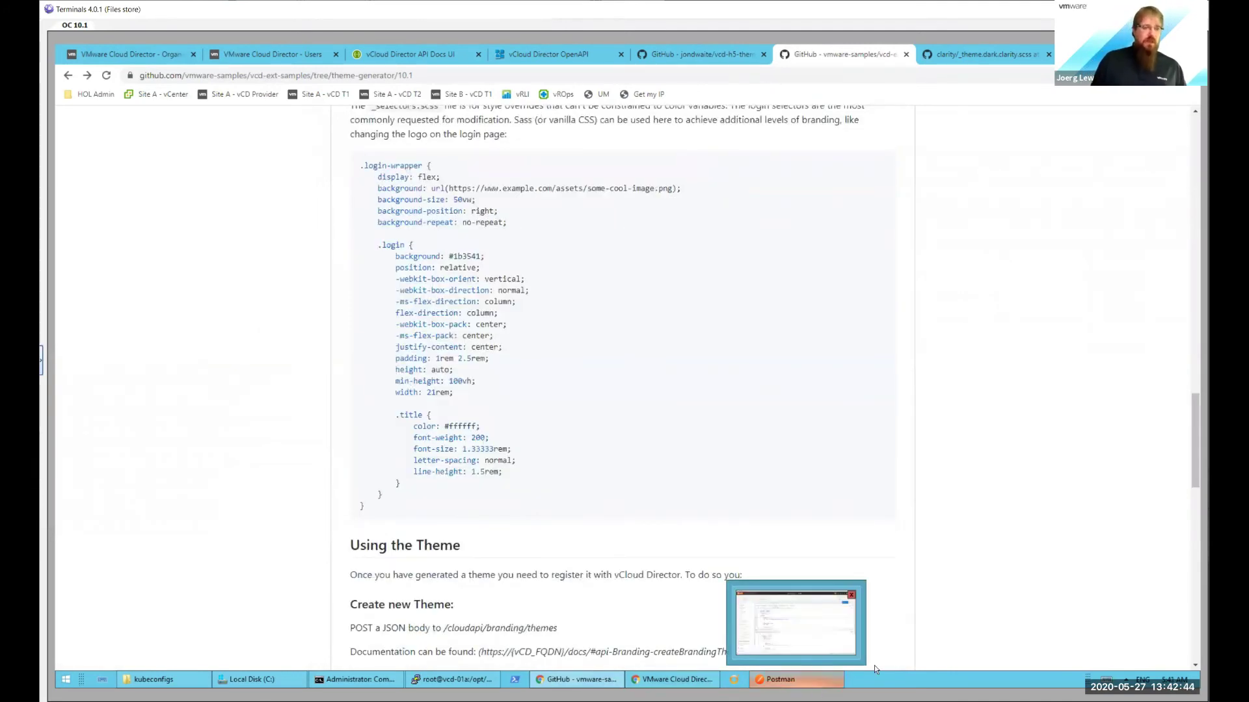
Step: Switch to Postman and review the JSON body of the create theme request in the VCD Branding collection
left_click(795, 680)
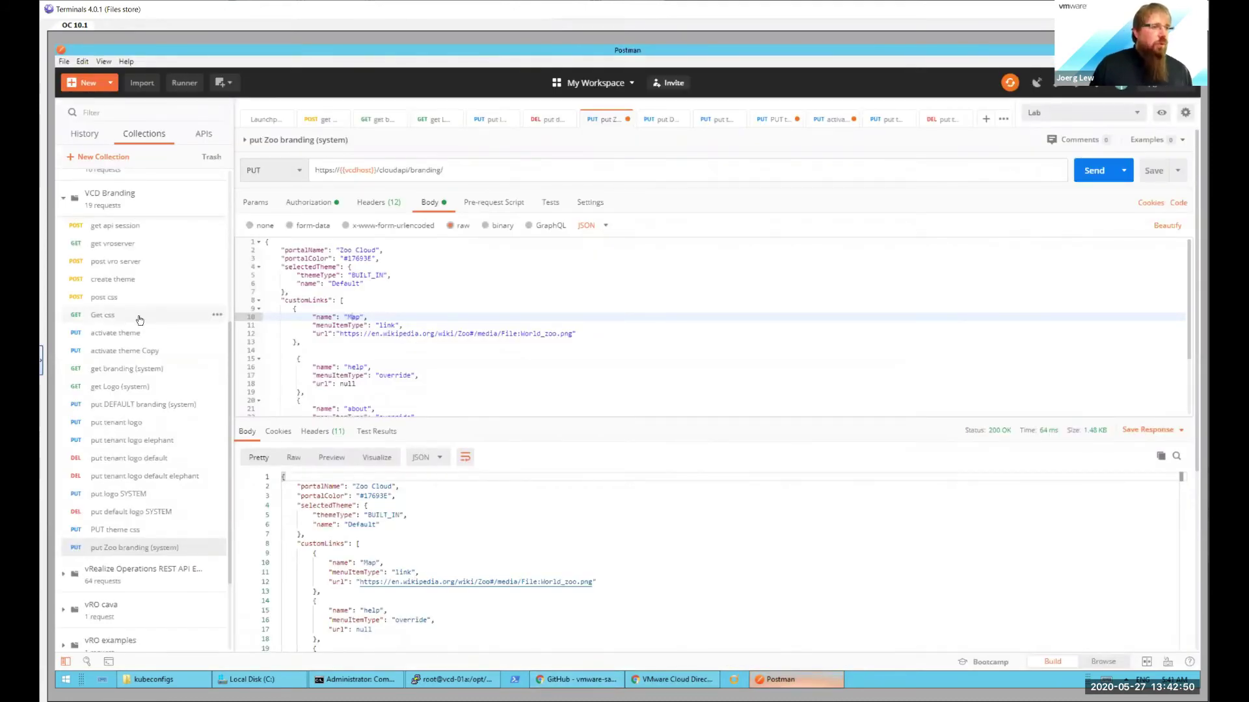
scroll(145, 299, "up", 1)
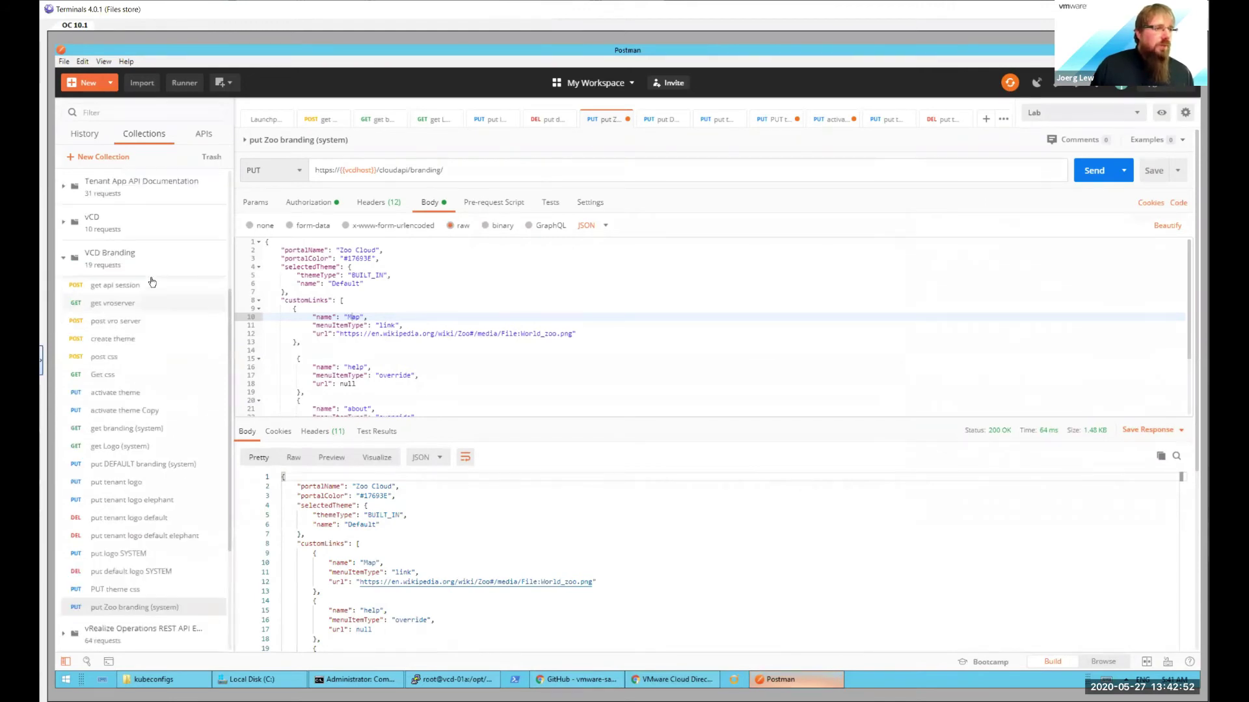
left_click(103, 340)
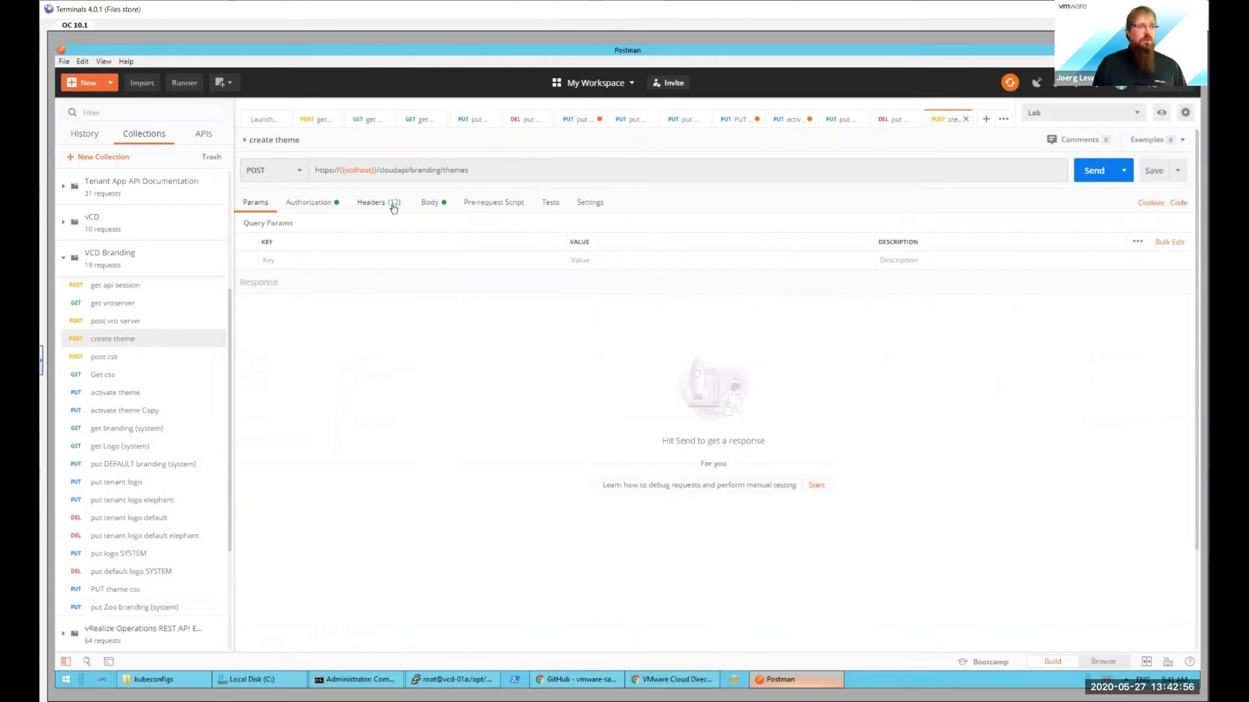
left_click(430, 202)
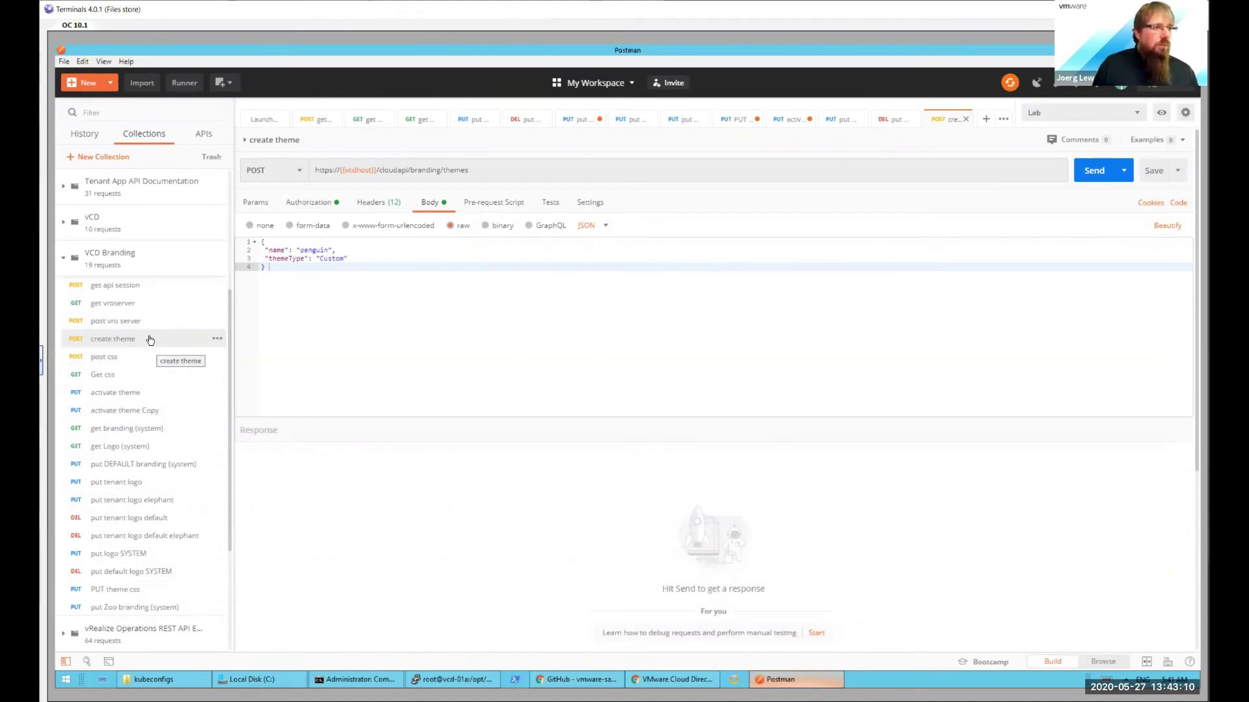
Step: Review the post css request's body and the transfer URL of the PUT theme css request that uploads base.css
left_click(104, 359)
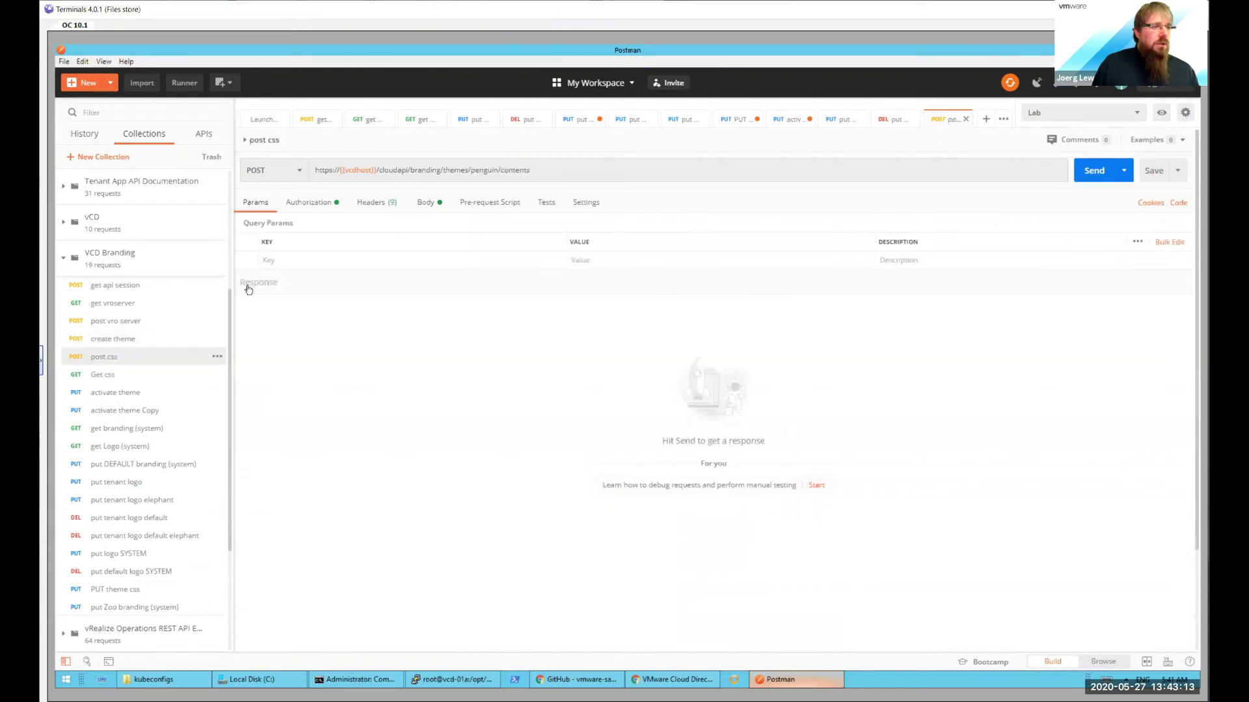
left_click(430, 204)
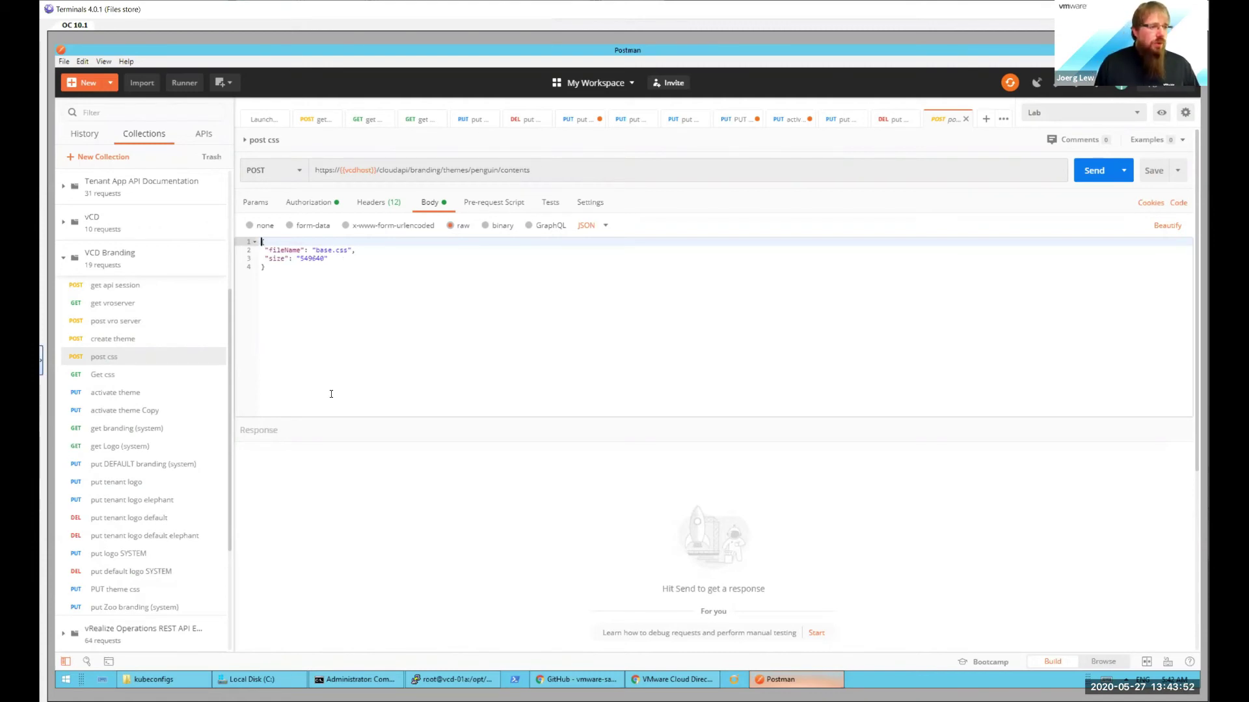
left_click(115, 589)
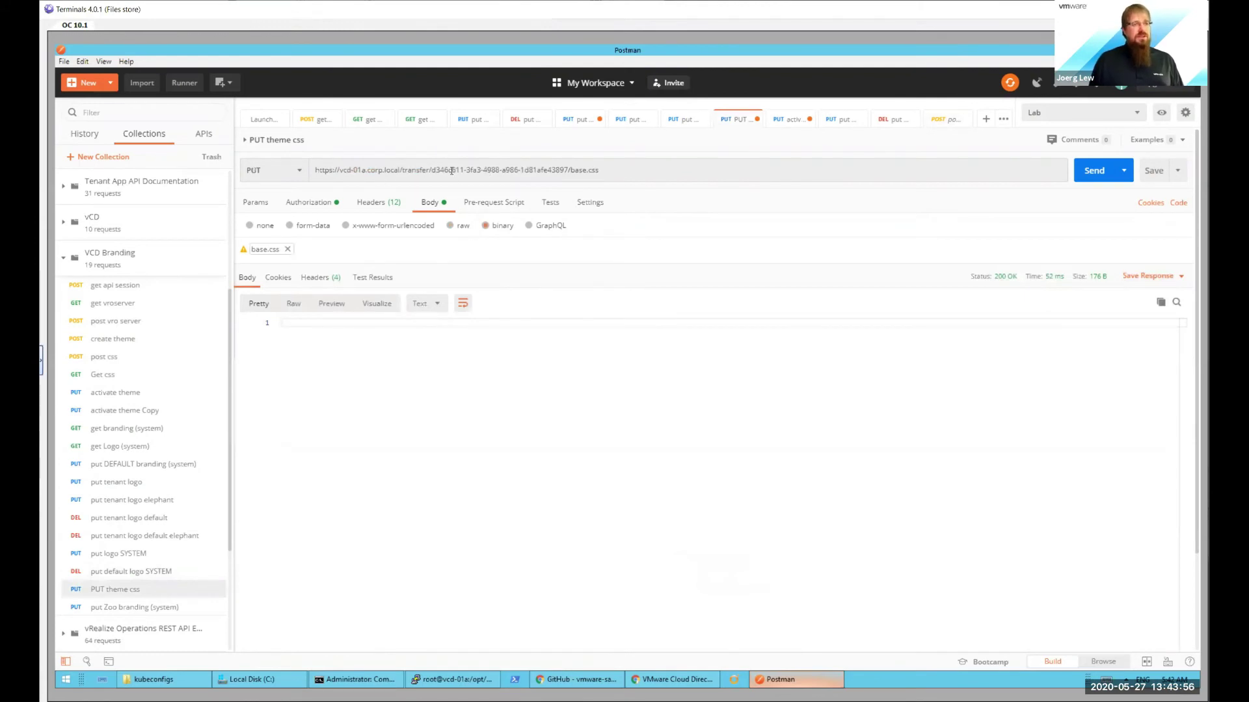
left_click(559, 170, "shift")
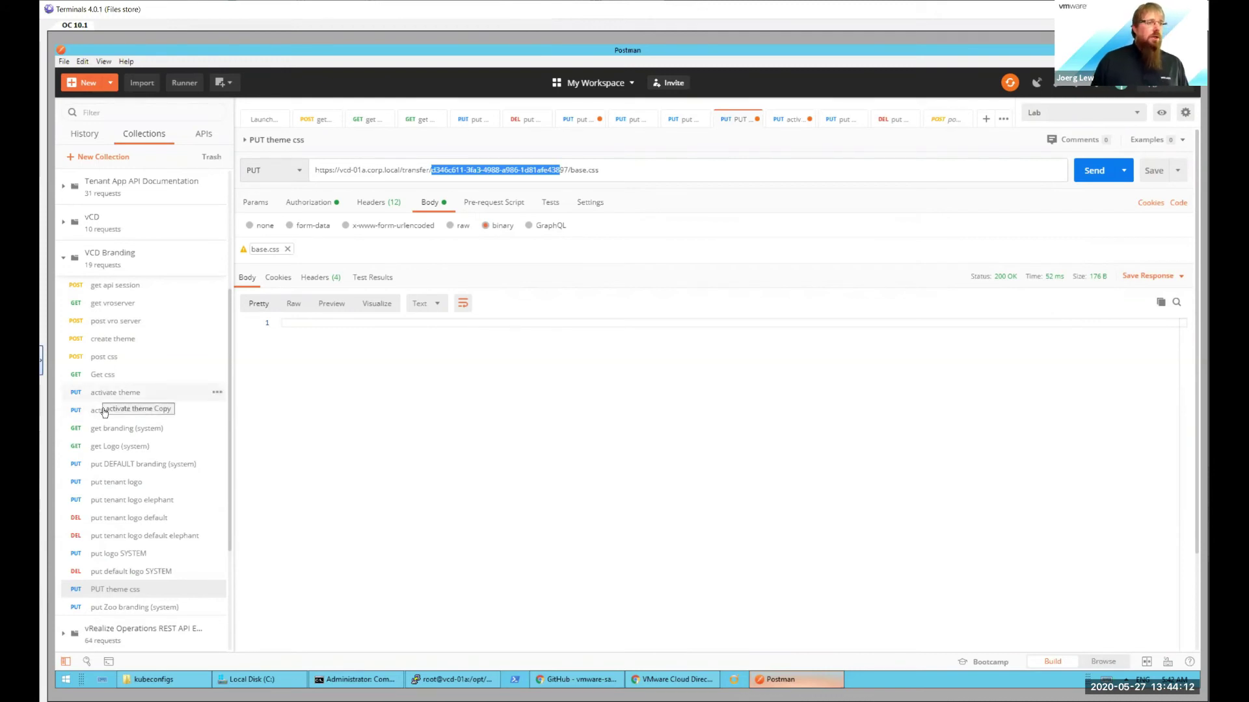
Step: Examine the selected theme name in the activate theme request's body for the penguins tenant
left_click(301, 263)
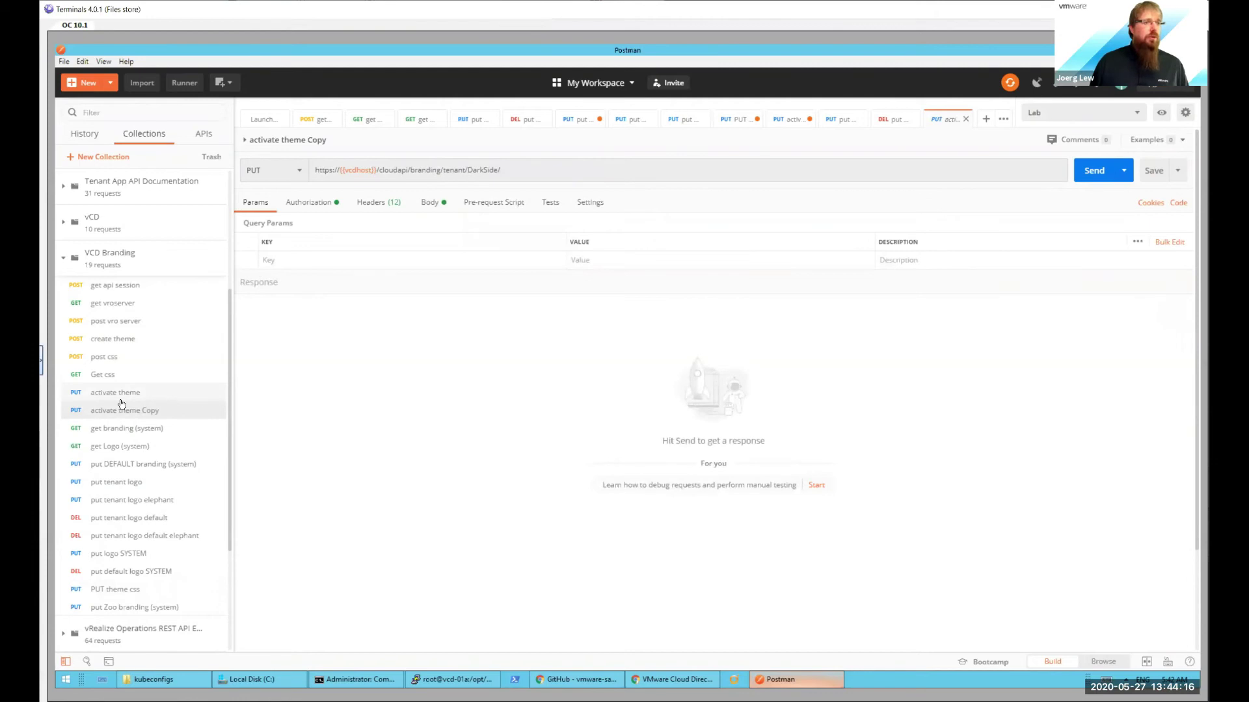
left_click(119, 398)
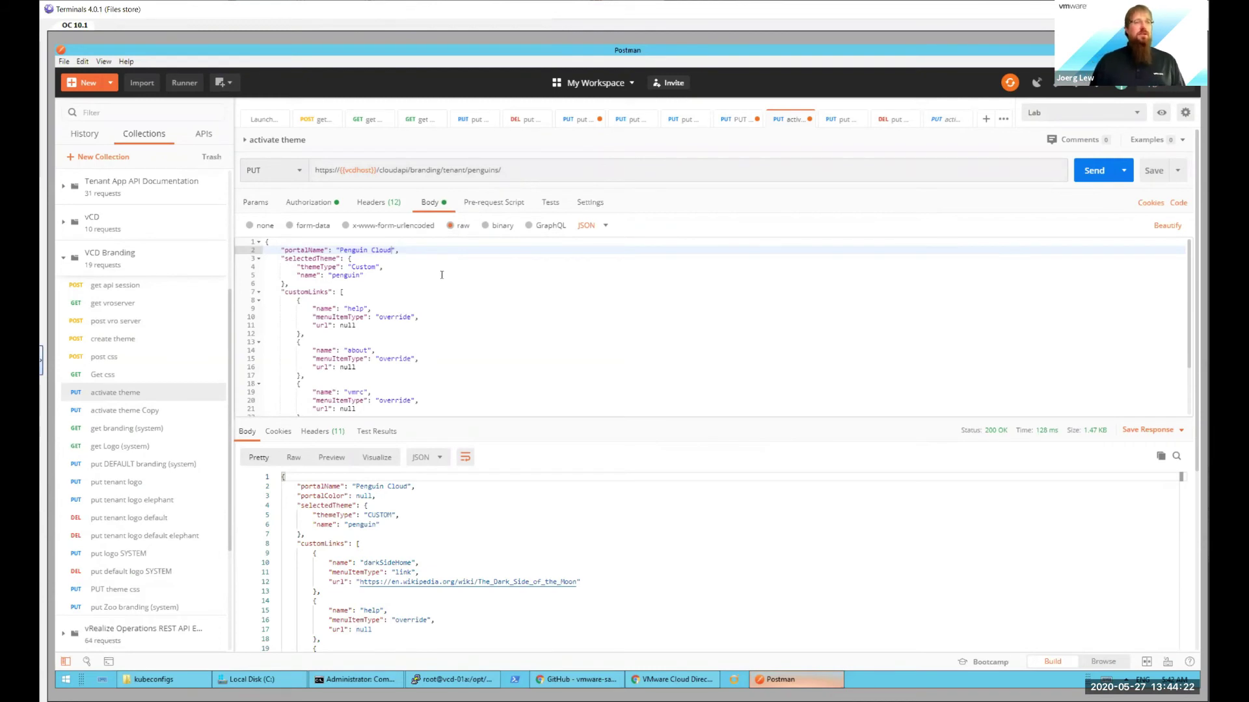
double_click(359, 275)
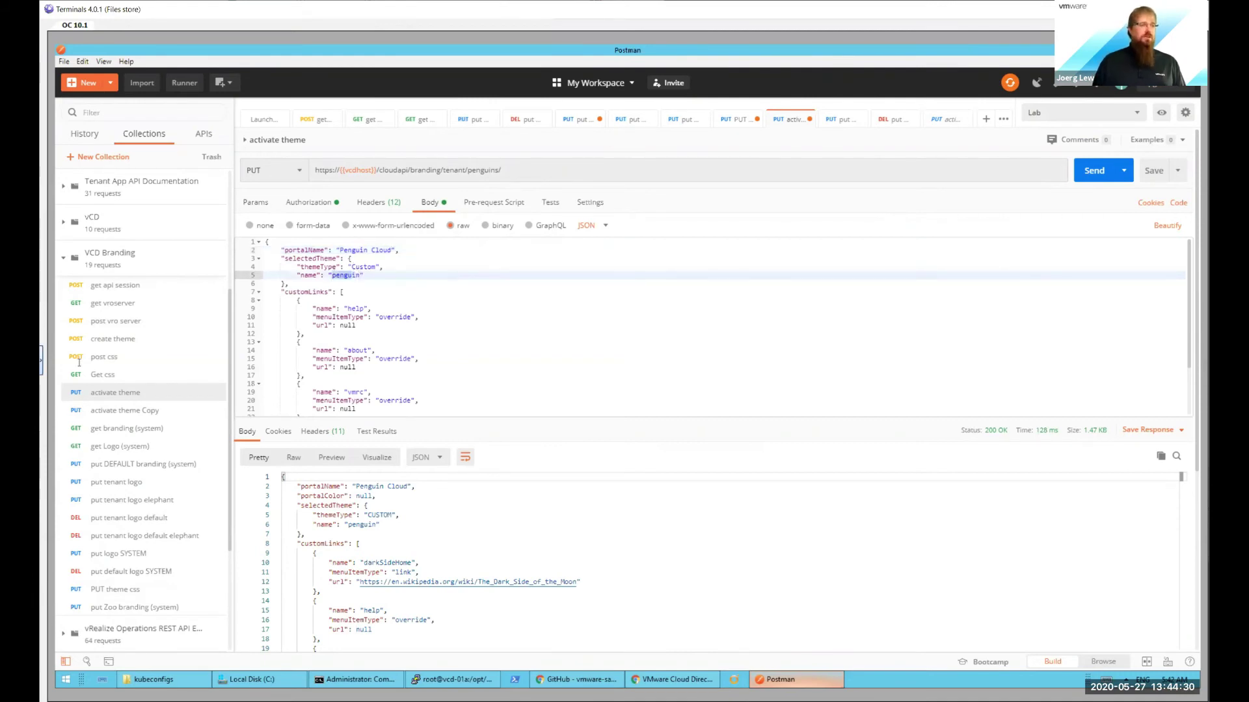
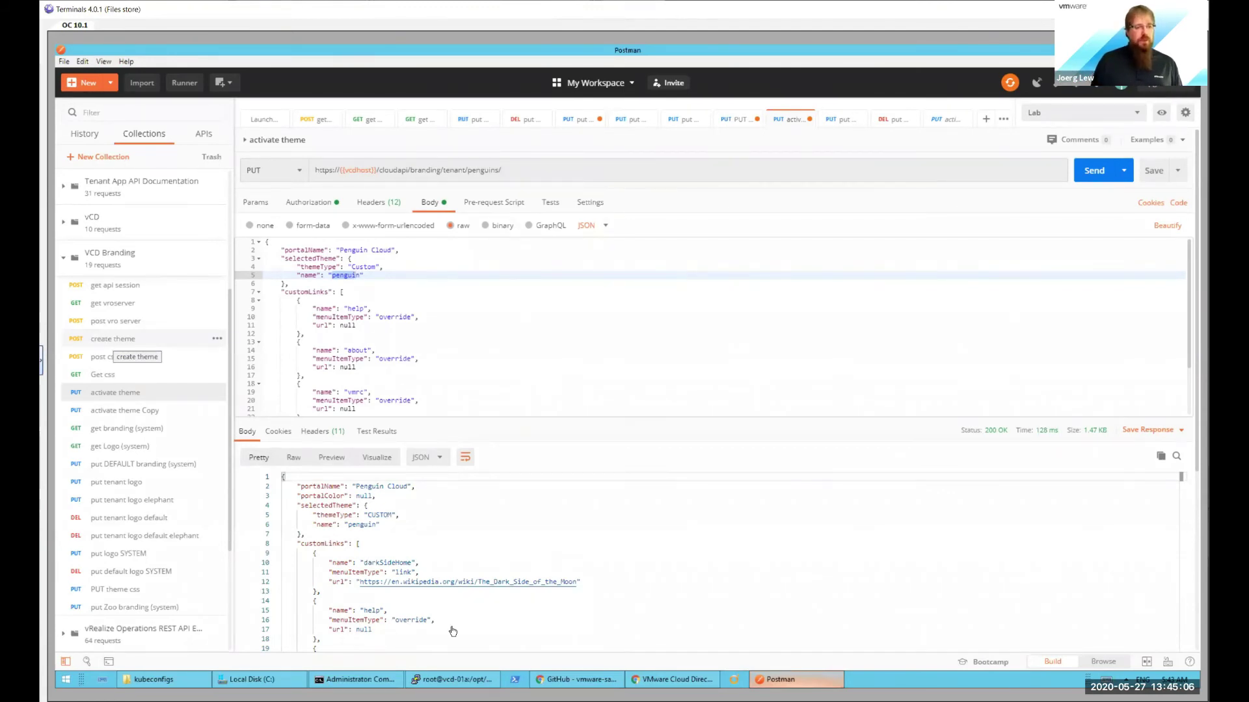
Step: Switch to the Elephant tenant portal in VMware Cloud Director and log out of it
left_click(668, 679)
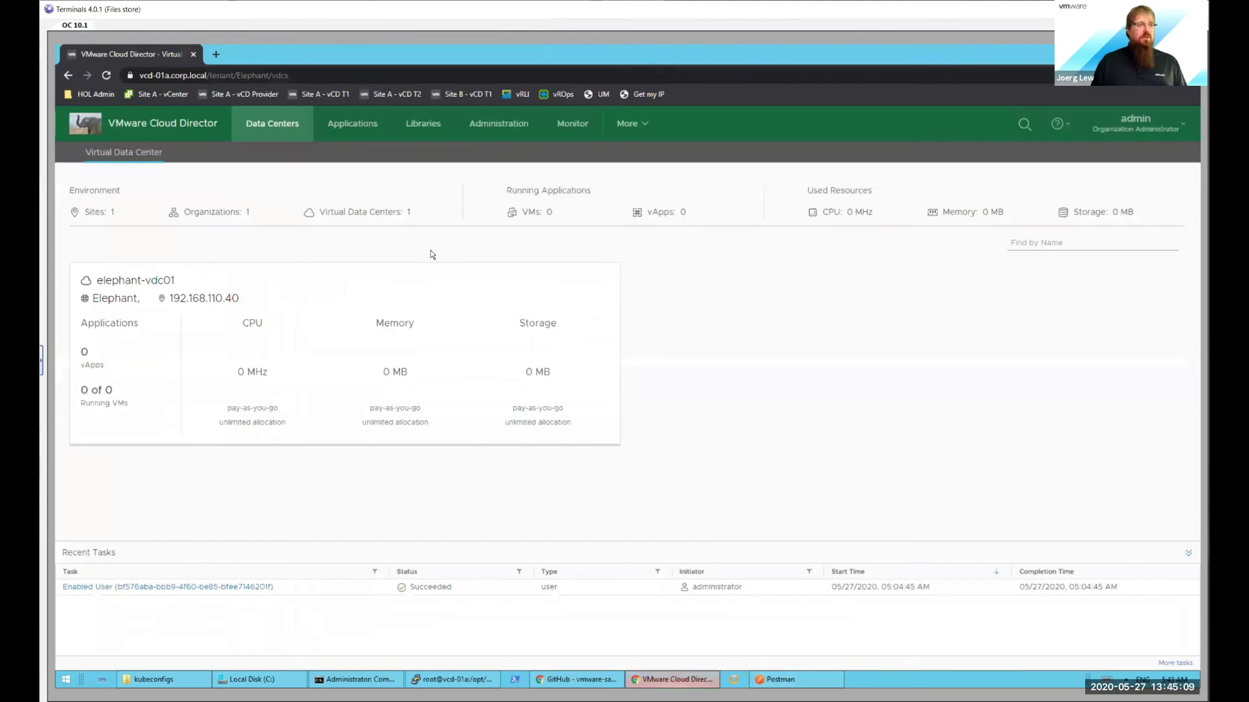
left_click(1181, 126)
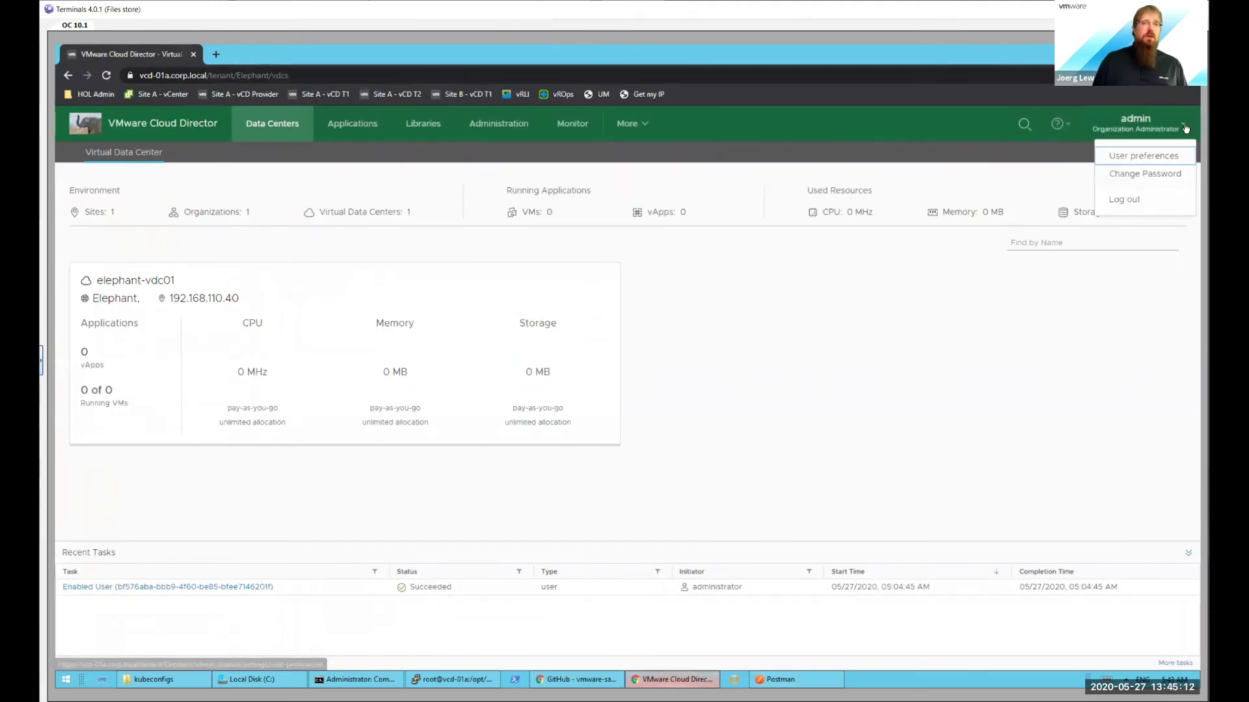
left_click(1146, 144)
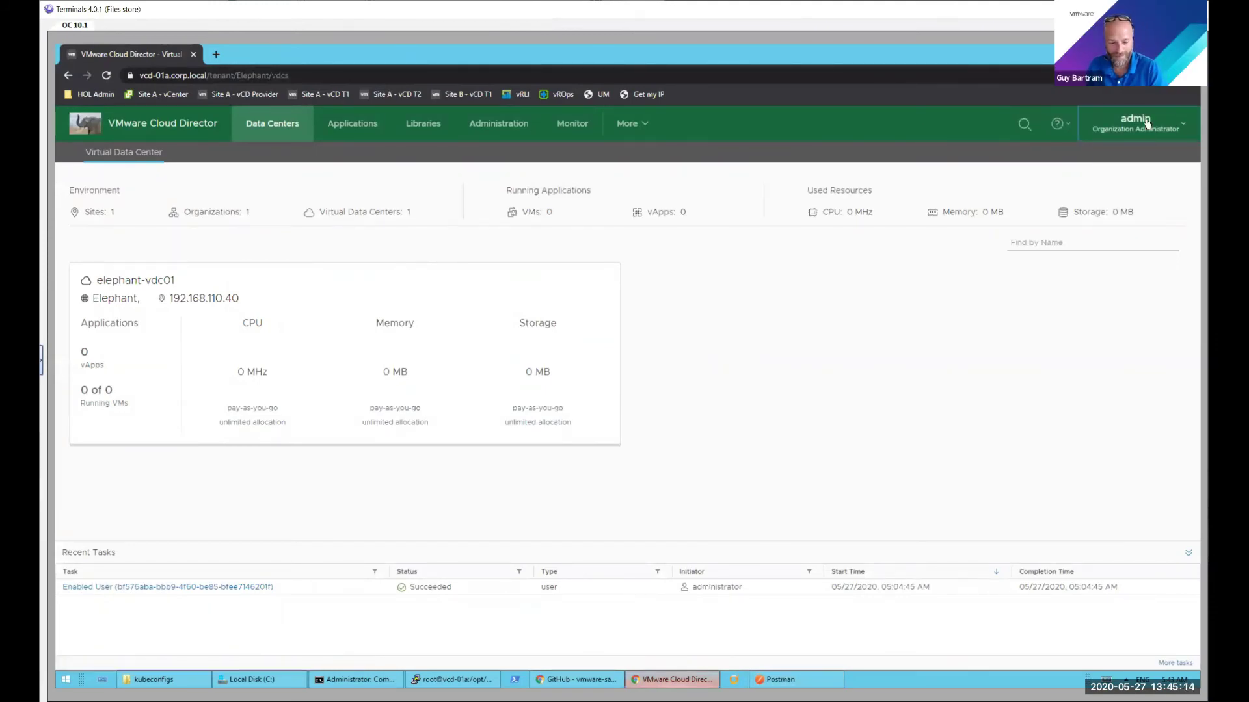
left_click(1178, 126)
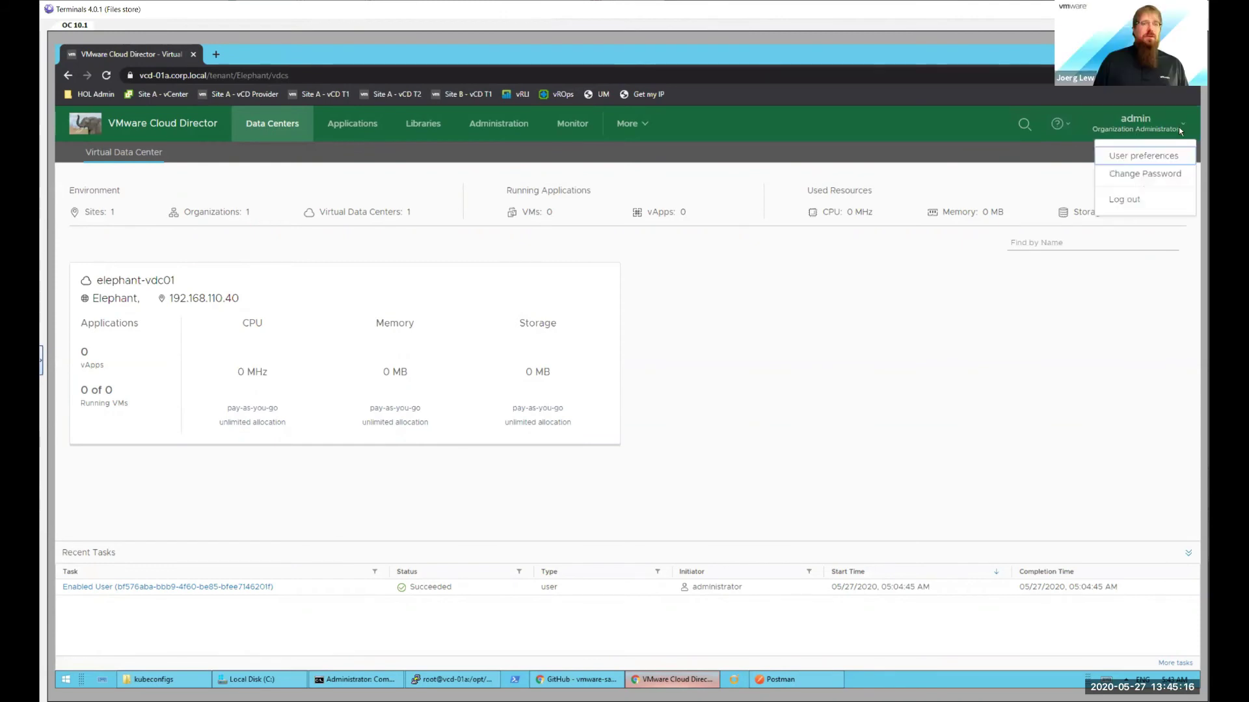
left_click(1122, 200)
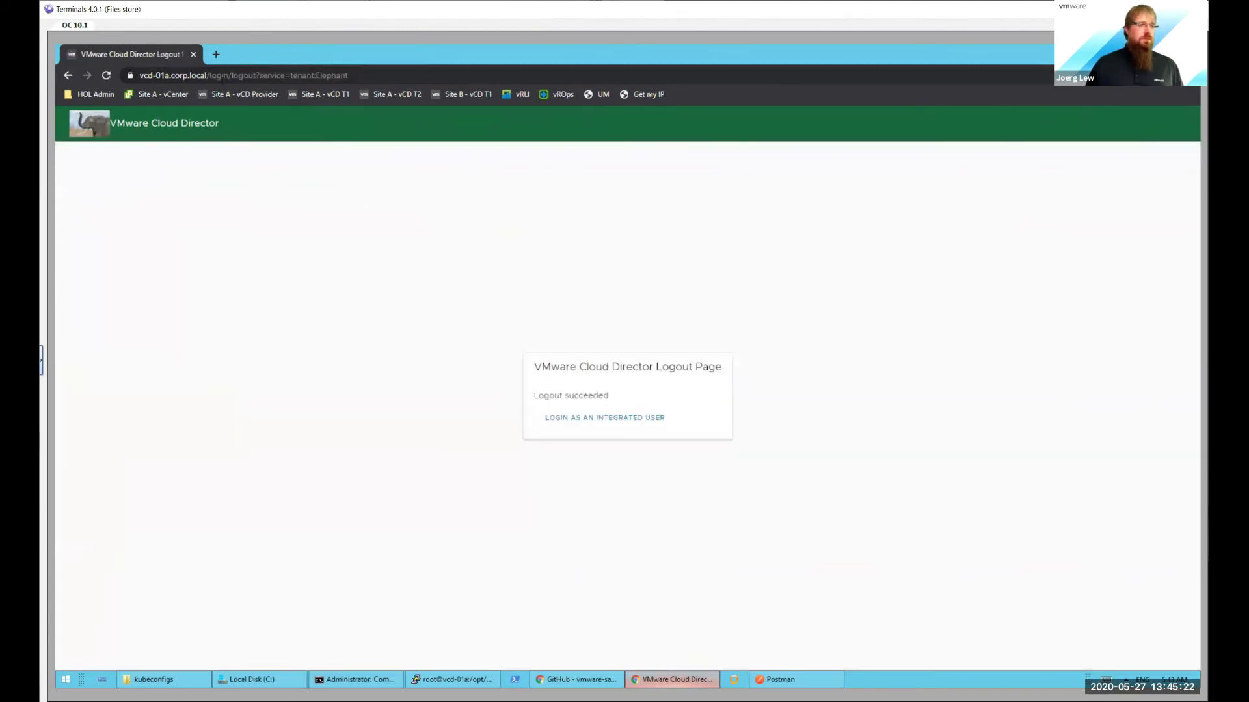
left_click(212, 76)
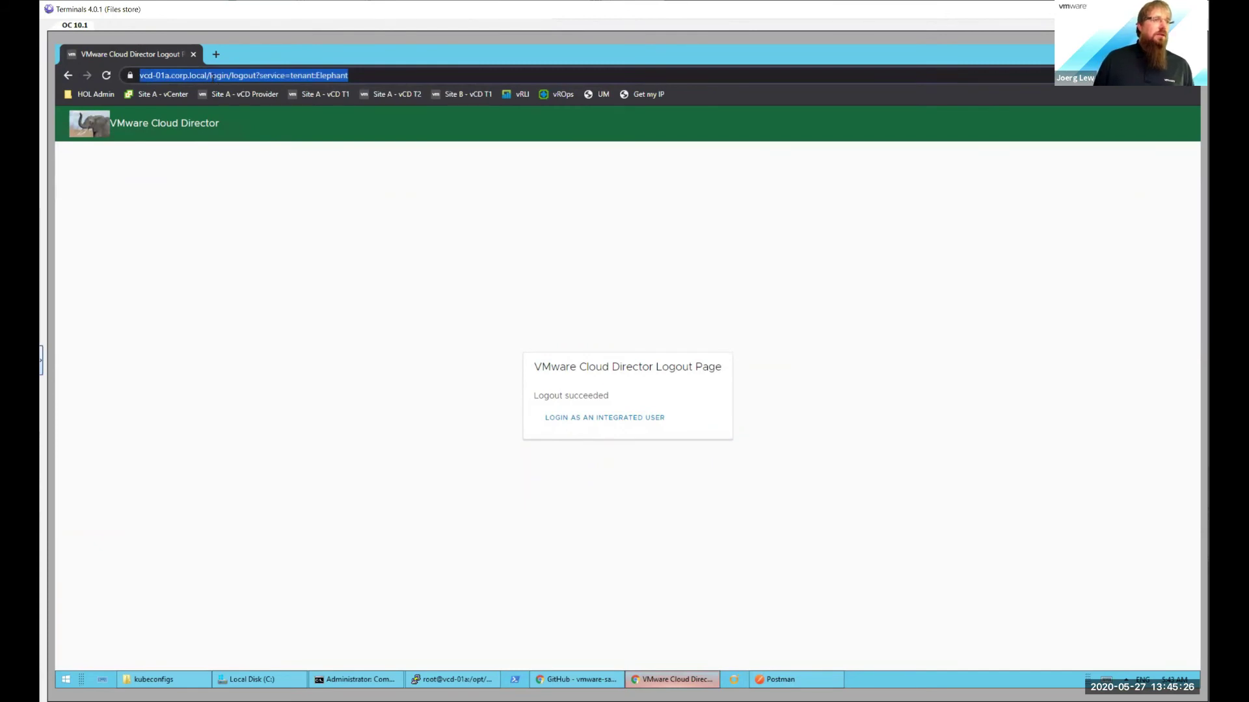
left_click(238, 76)
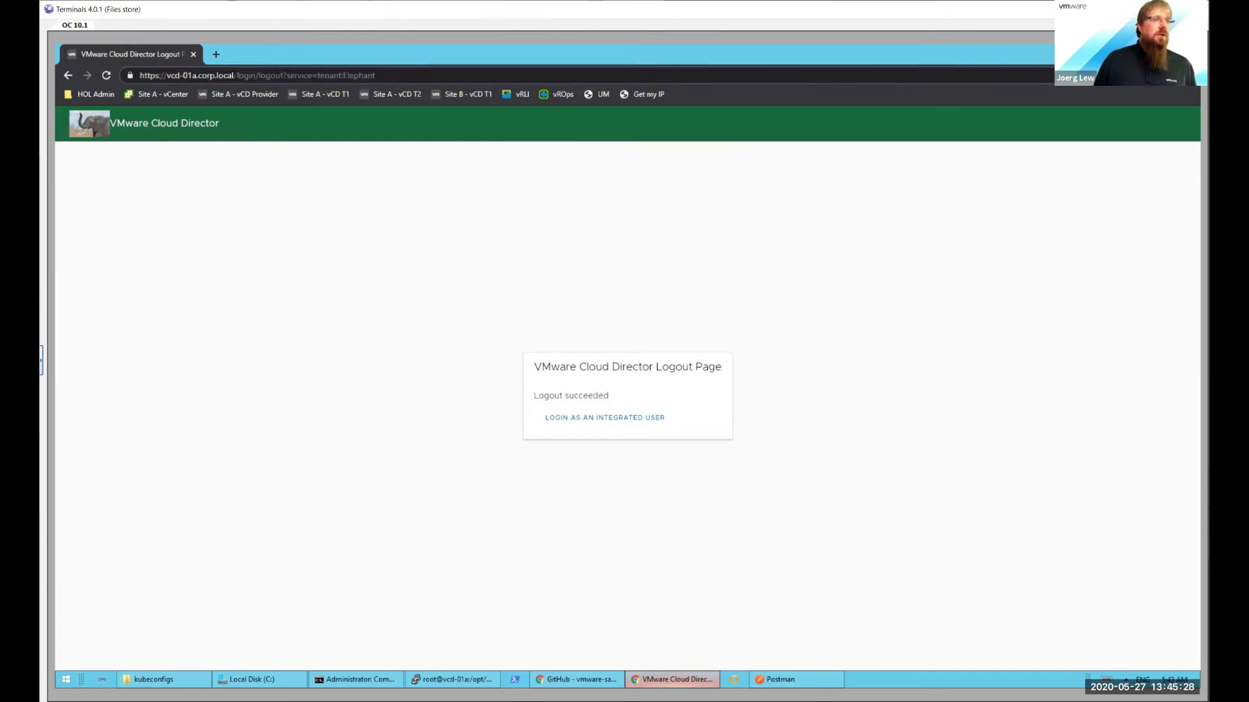
left_click_drag(238, 75, 509, 74)
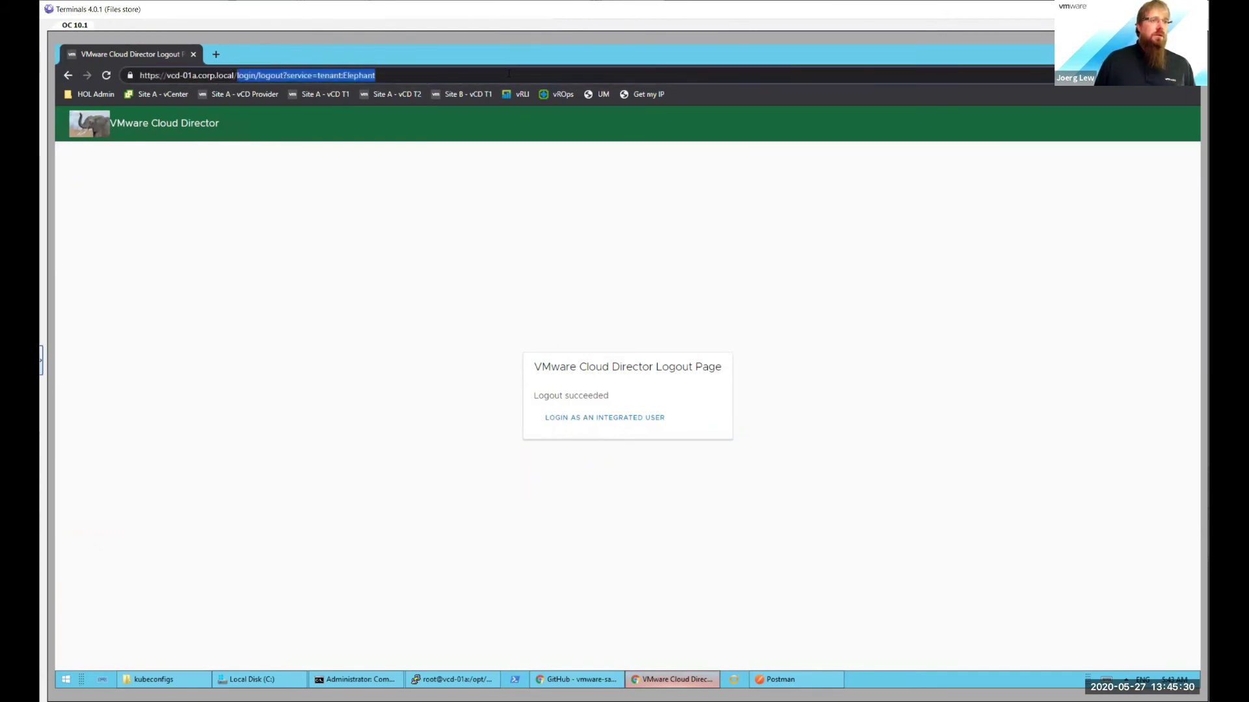
key("BackSpace")
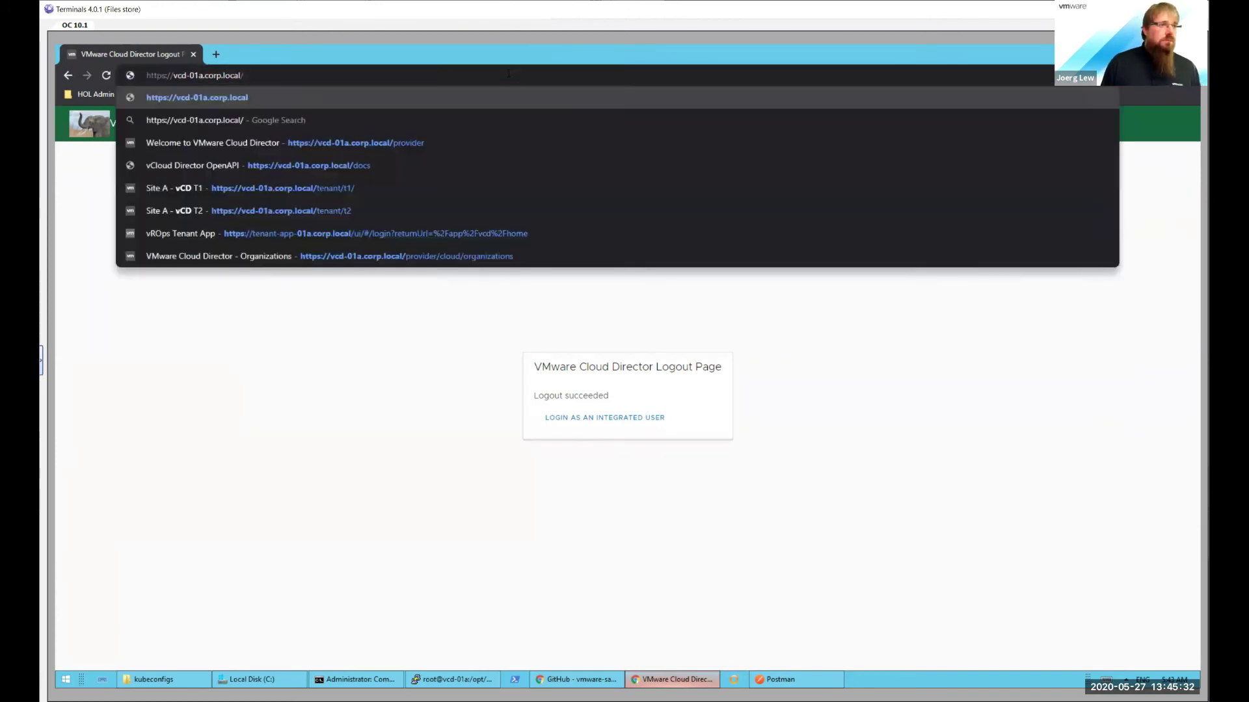
type("te")
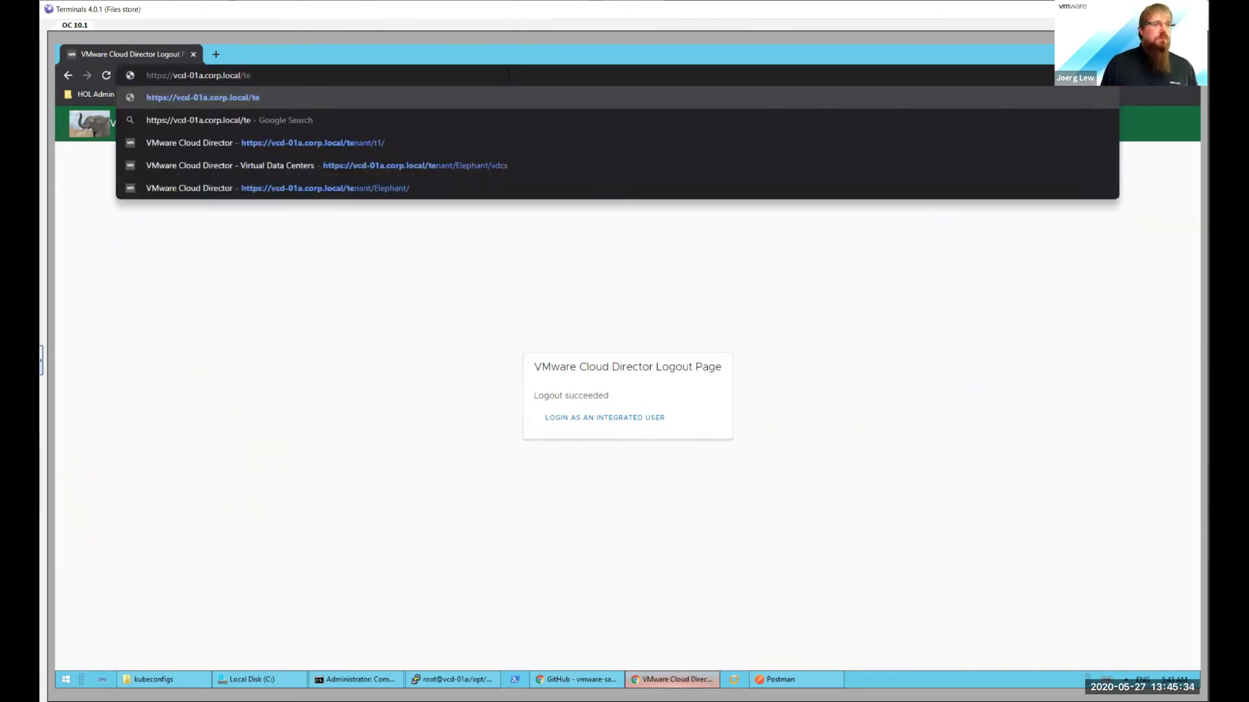
type("n")
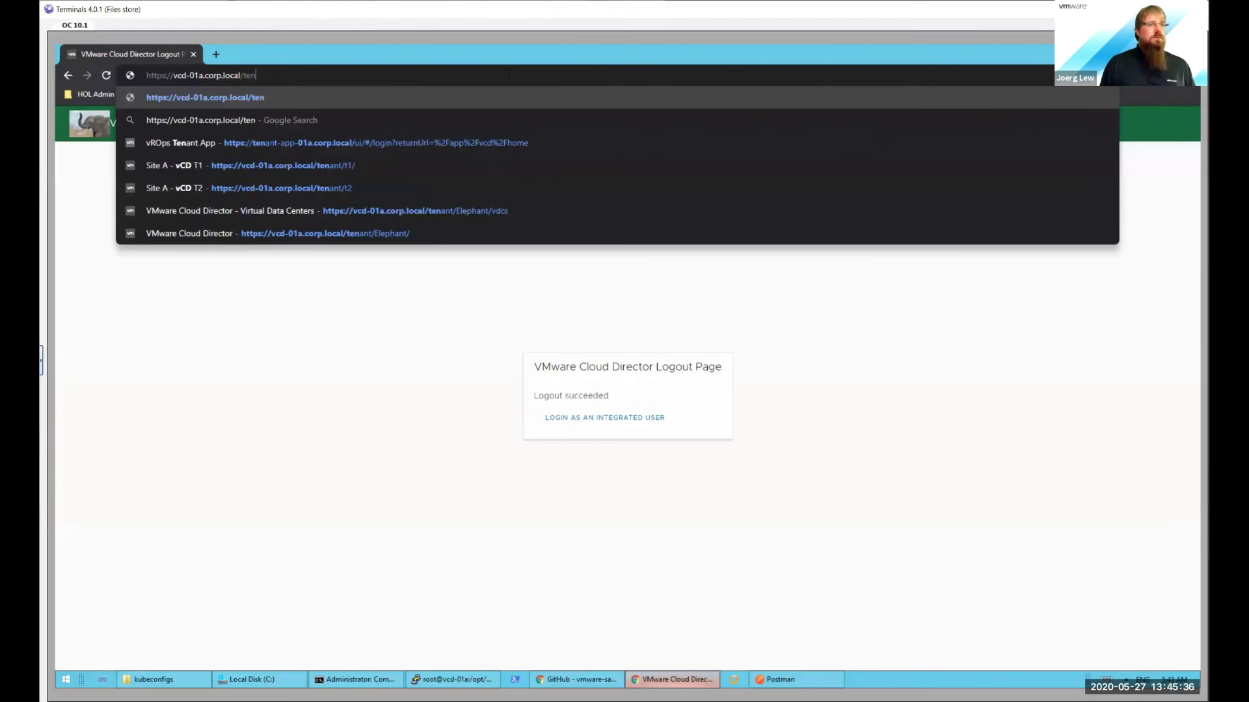
type("ant/penguins")
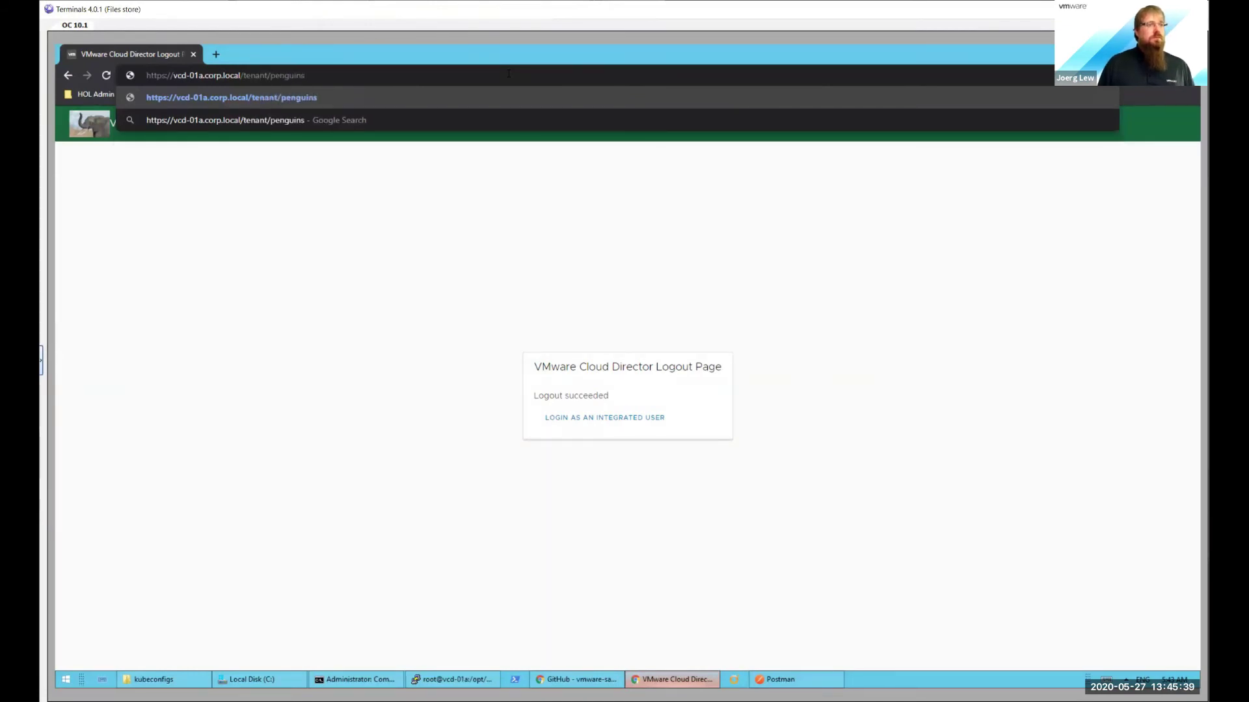
key("Return")
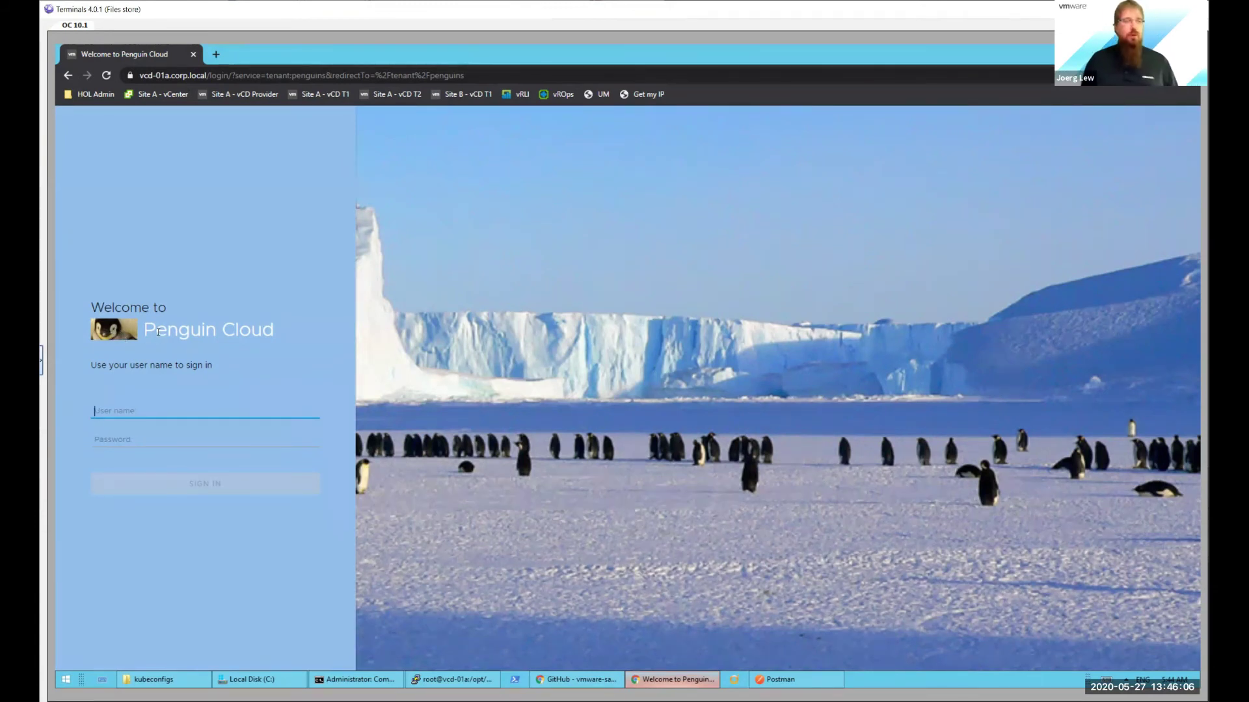
Step: Sign in to the Penguin Cloud portal as admin with the saved account password
left_click(216, 412)
type("admin")
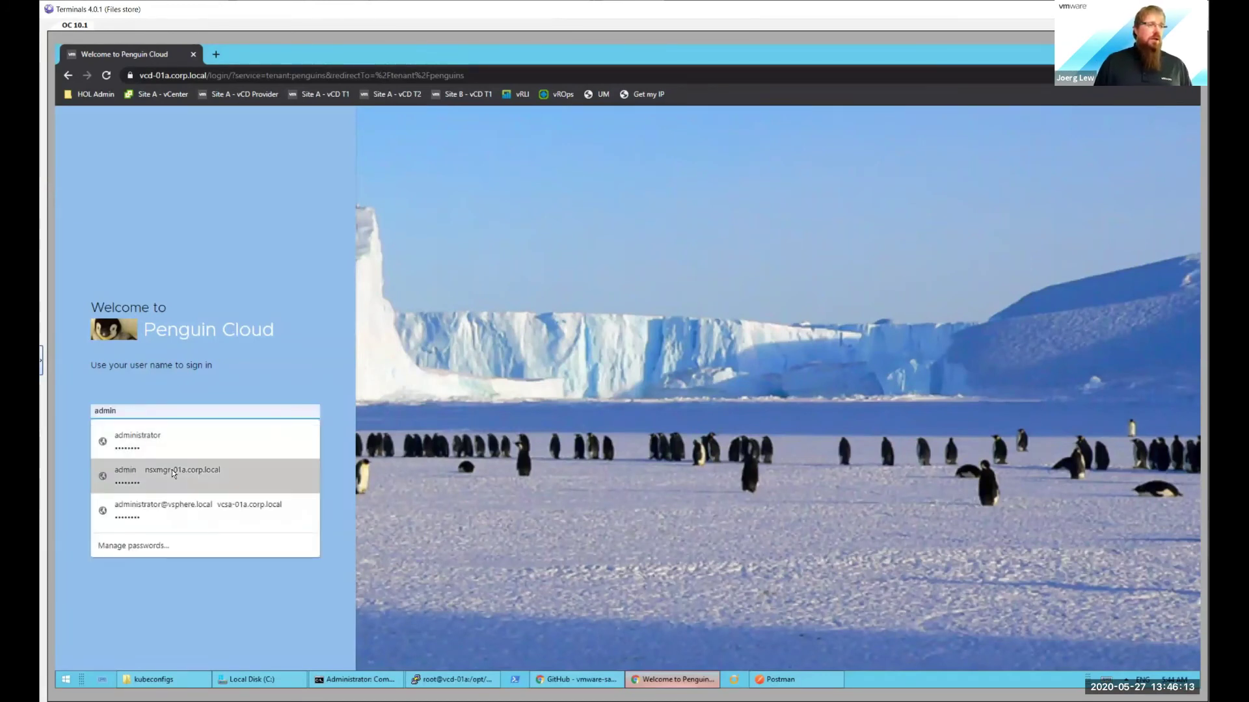
left_click(172, 469)
left_click(185, 484)
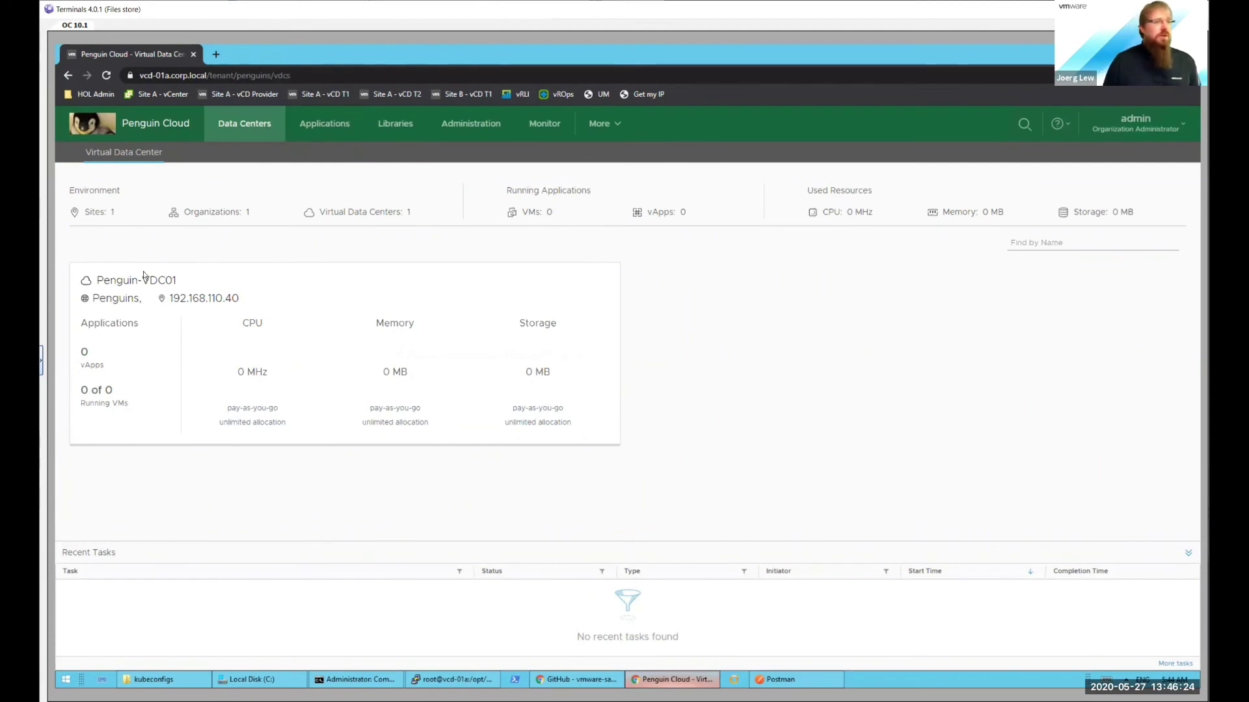
Step: Open the Penguin-VDC01 data center's Virtual Machines page and collapse the Recent Tasks pane
left_click(124, 281)
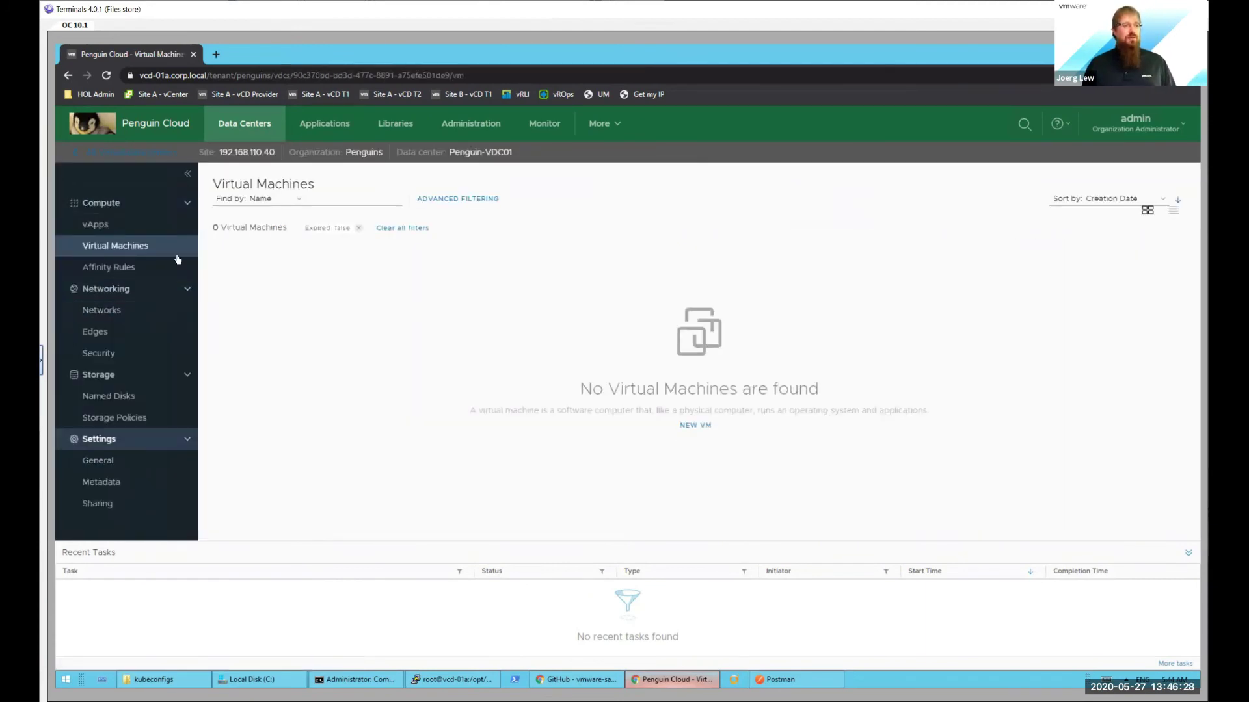
left_click(1188, 554)
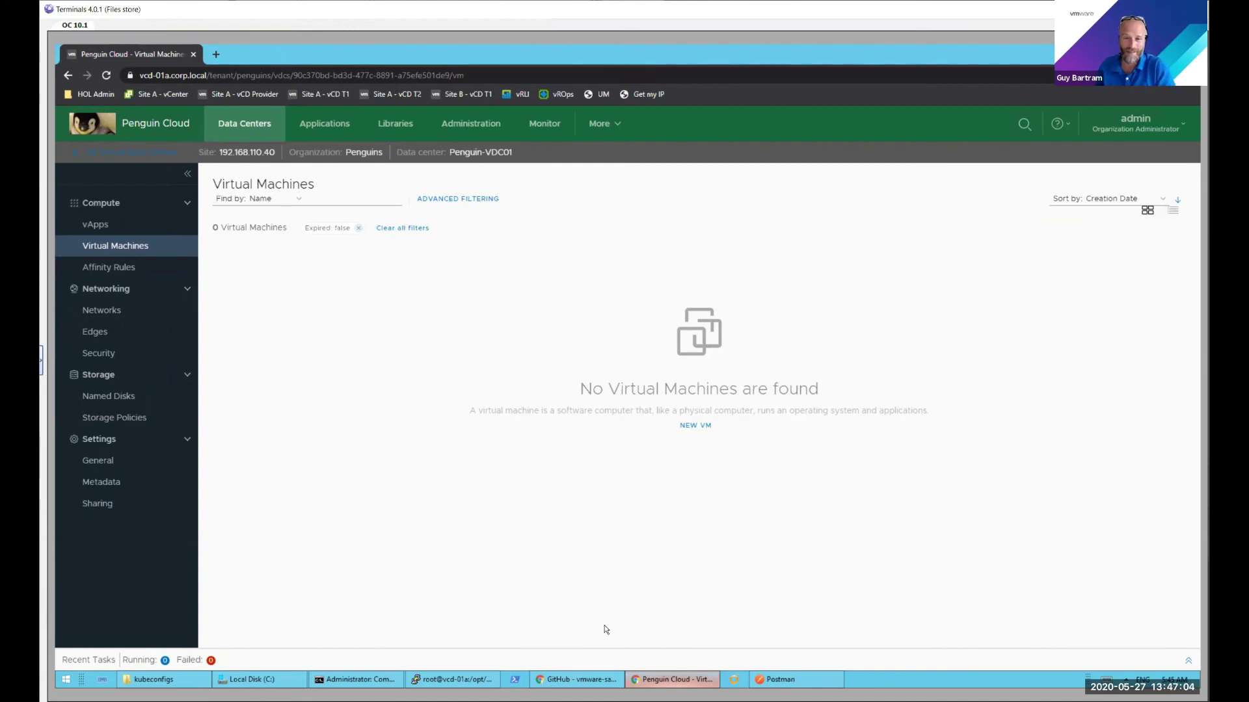
left_click(591, 680)
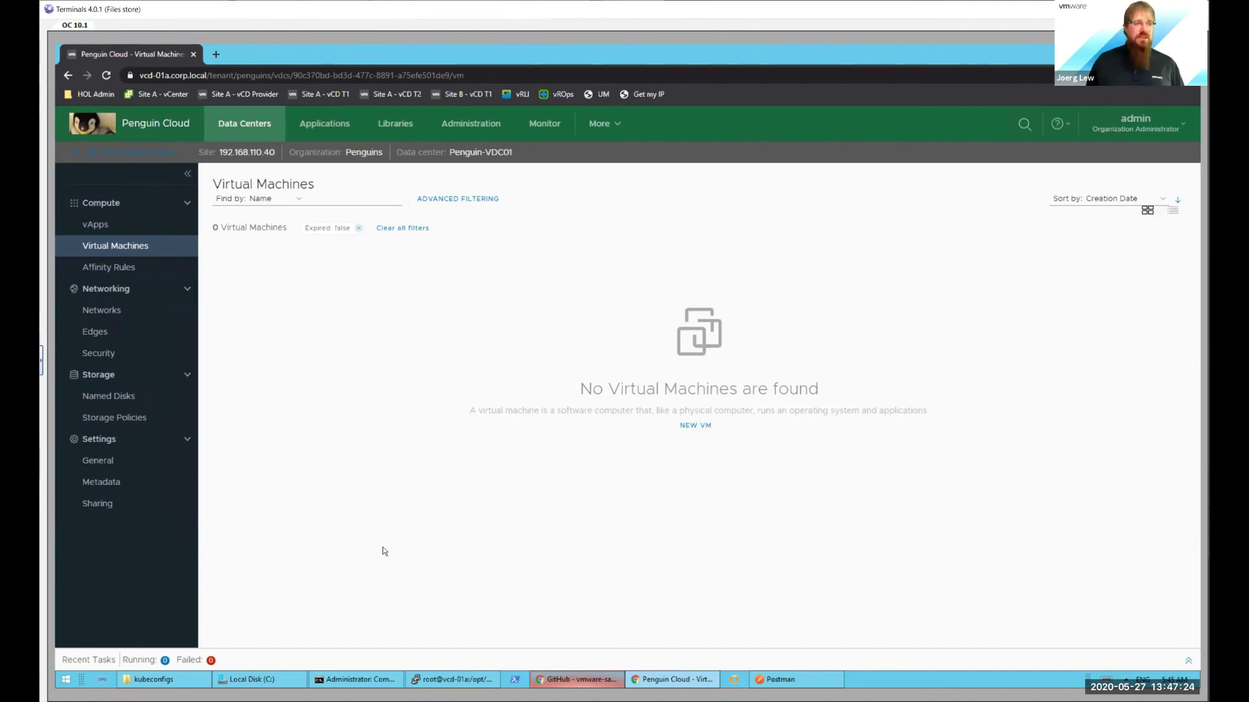
left_click(138, 504)
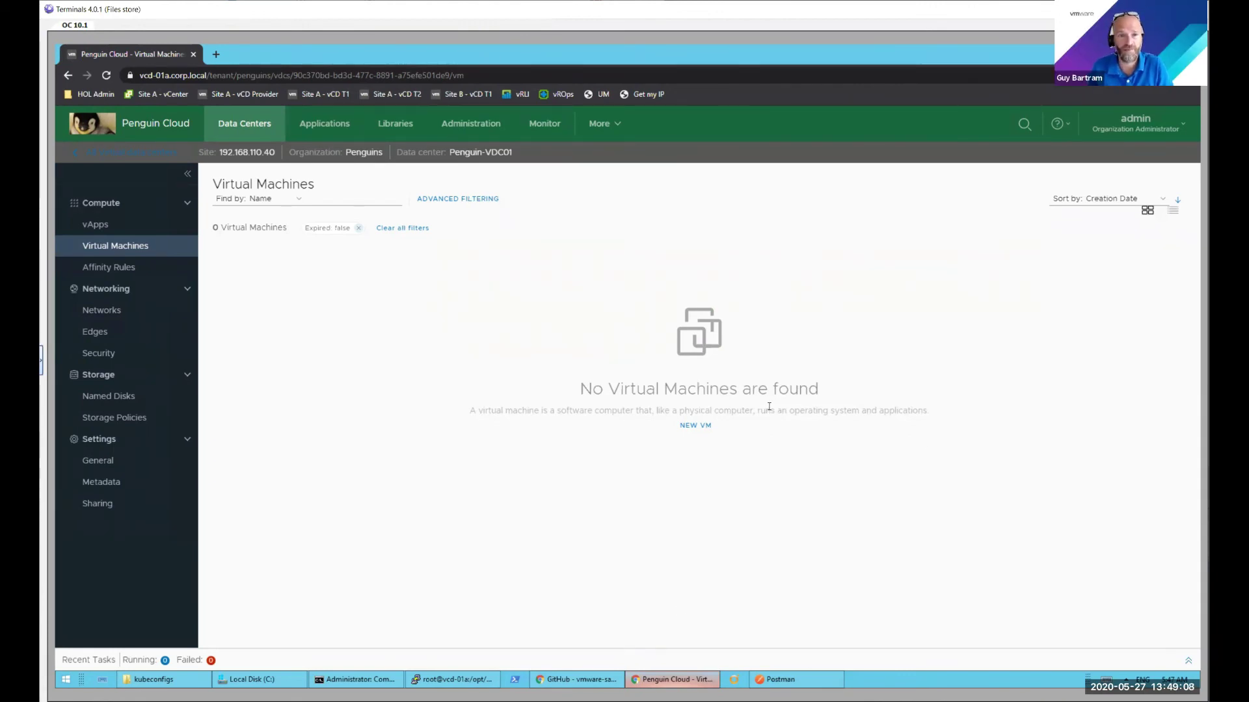
Step: Switch to the vcd-h5-themes repository on GitHub and examine the README's table of PowerShell branding cmdlets
left_click(590, 682)
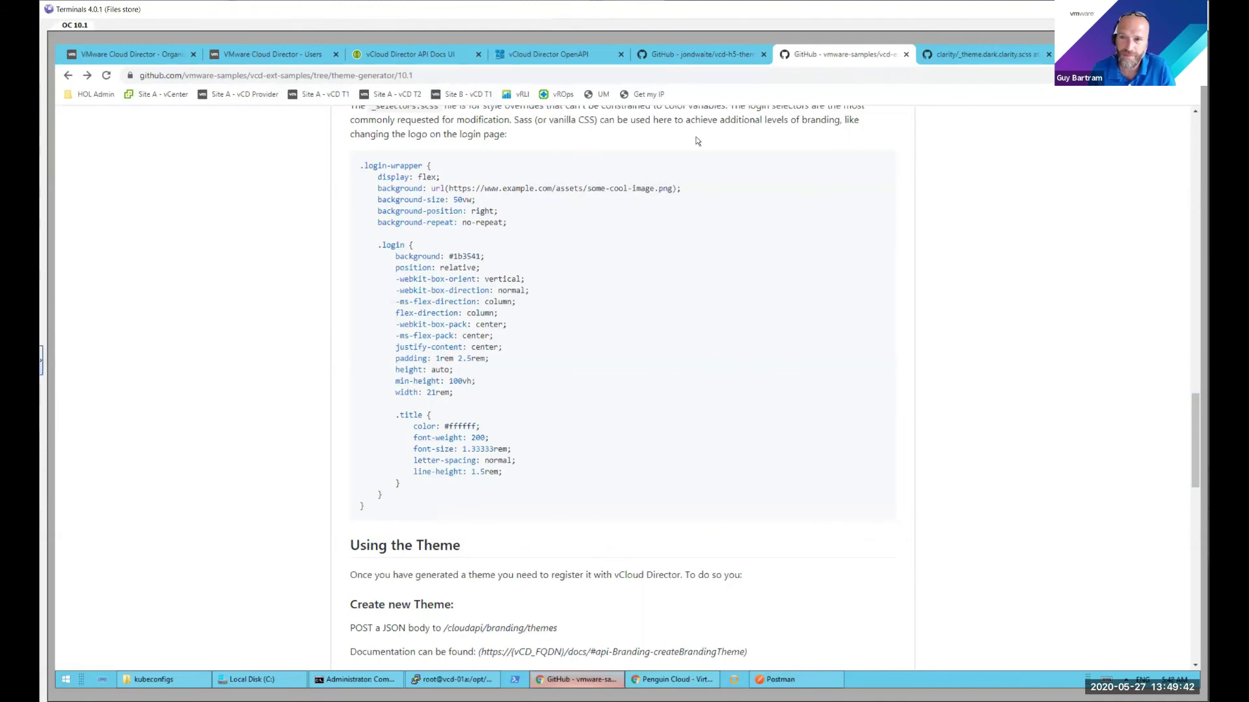
left_click(686, 58)
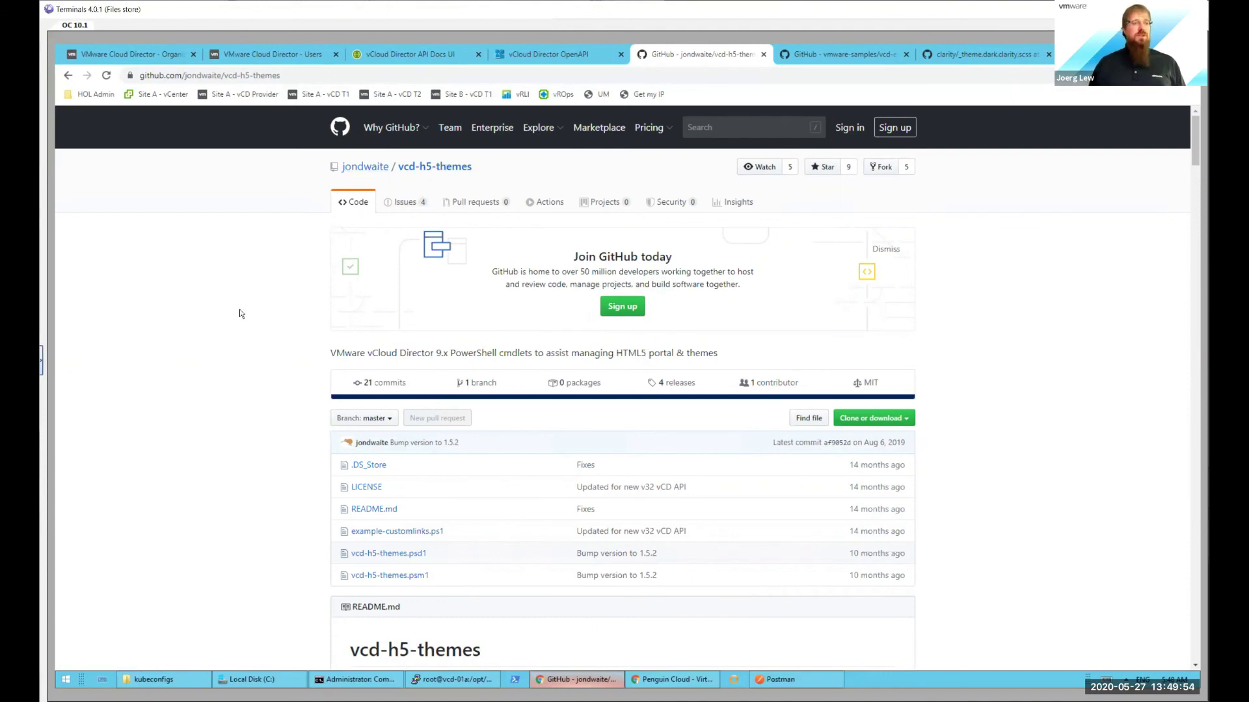
scroll(205, 375, "down", 3)
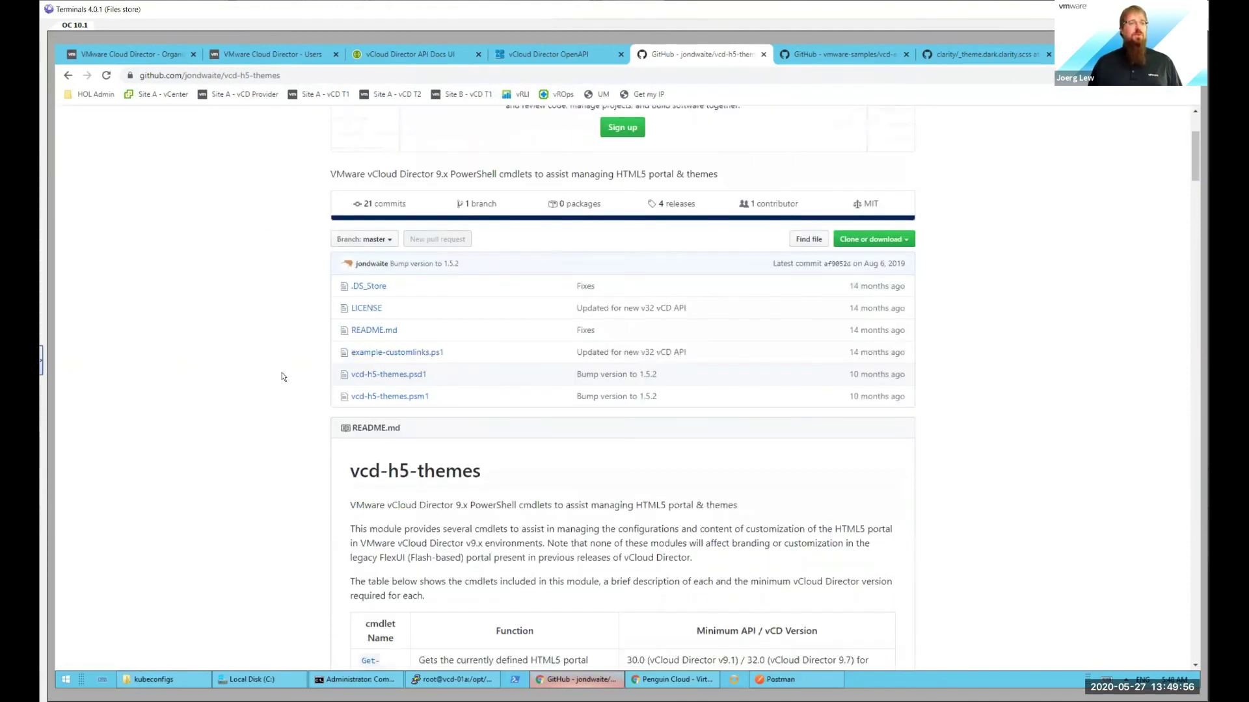
scroll(272, 377, "down", 4)
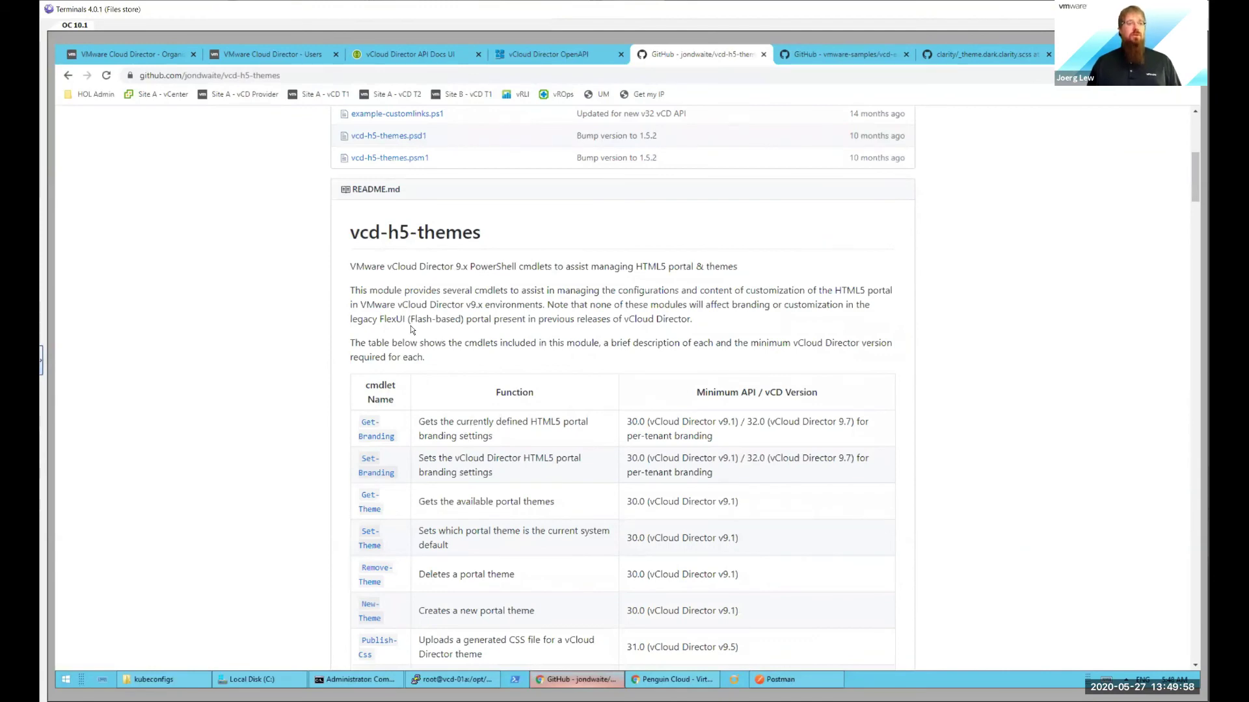
Step: Review the remaining cmdlets and the Installation section in the vcd-h5-themes README, and return to the repository's file list
scroll(414, 279, "down", 3)
scroll(423, 391, "down", 3)
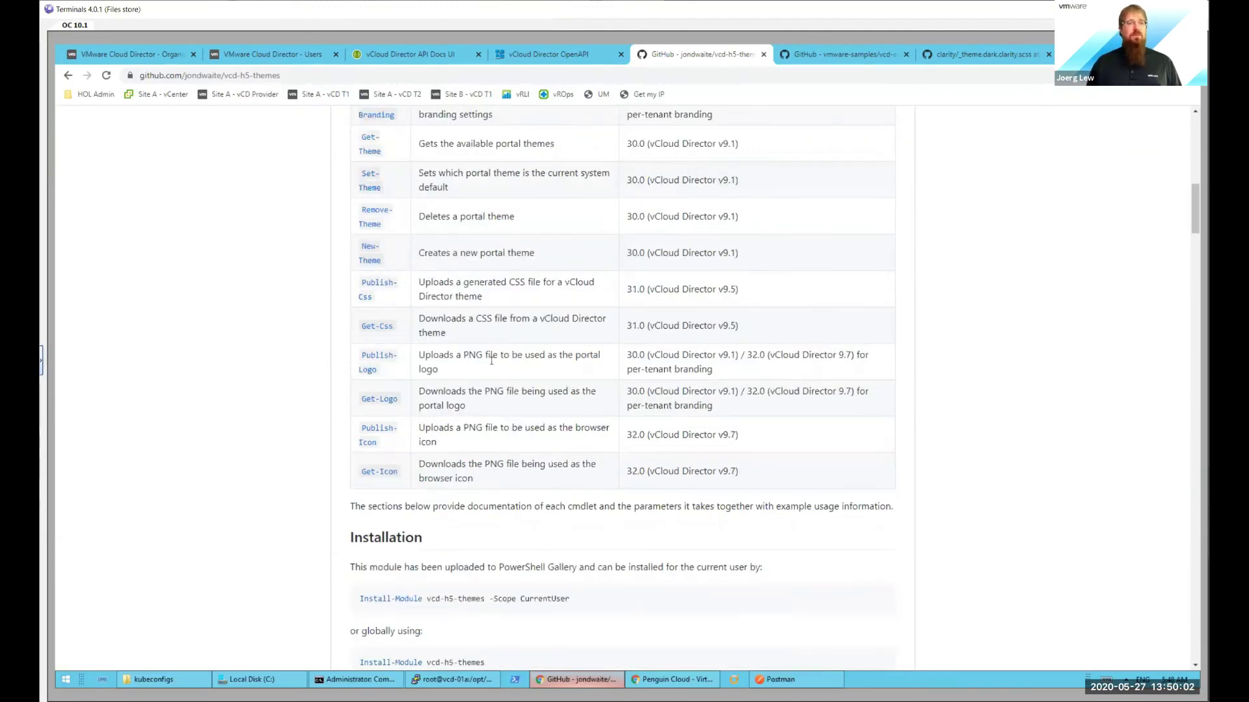
scroll(491, 360, "up", 5)
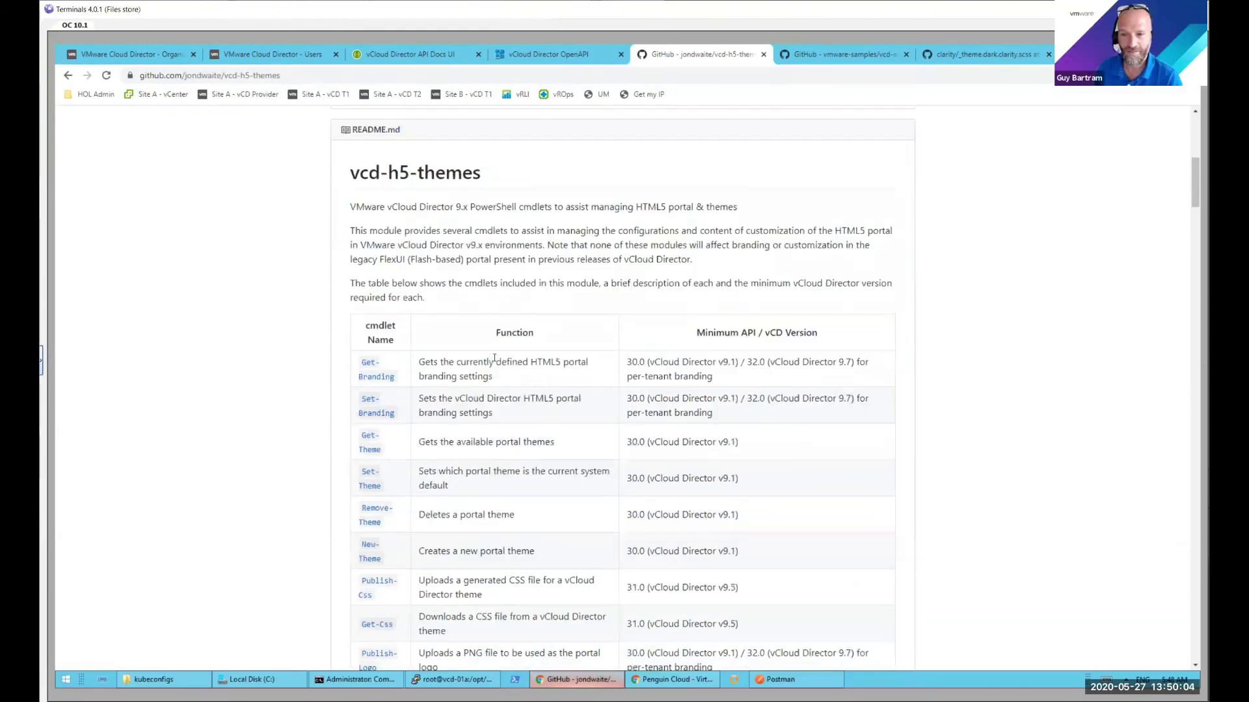
scroll(494, 357, "up", 1)
scroll(494, 357, "up", 2)
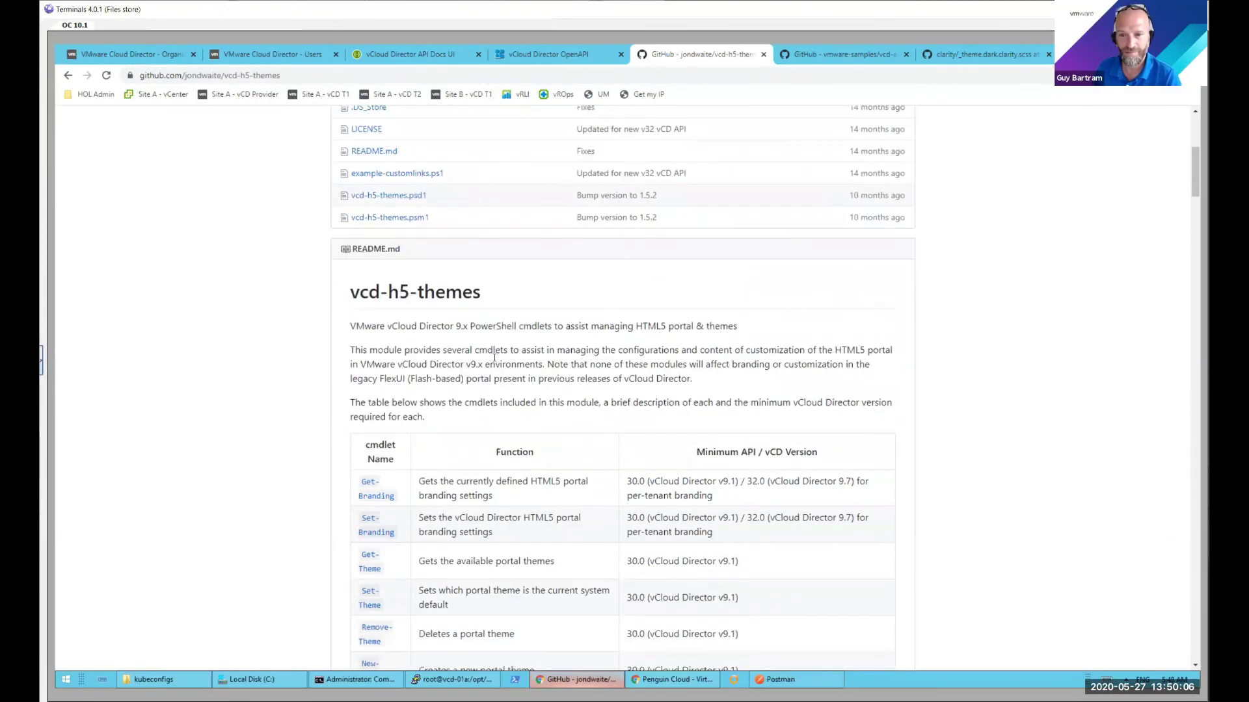
scroll(494, 357, "up", 3)
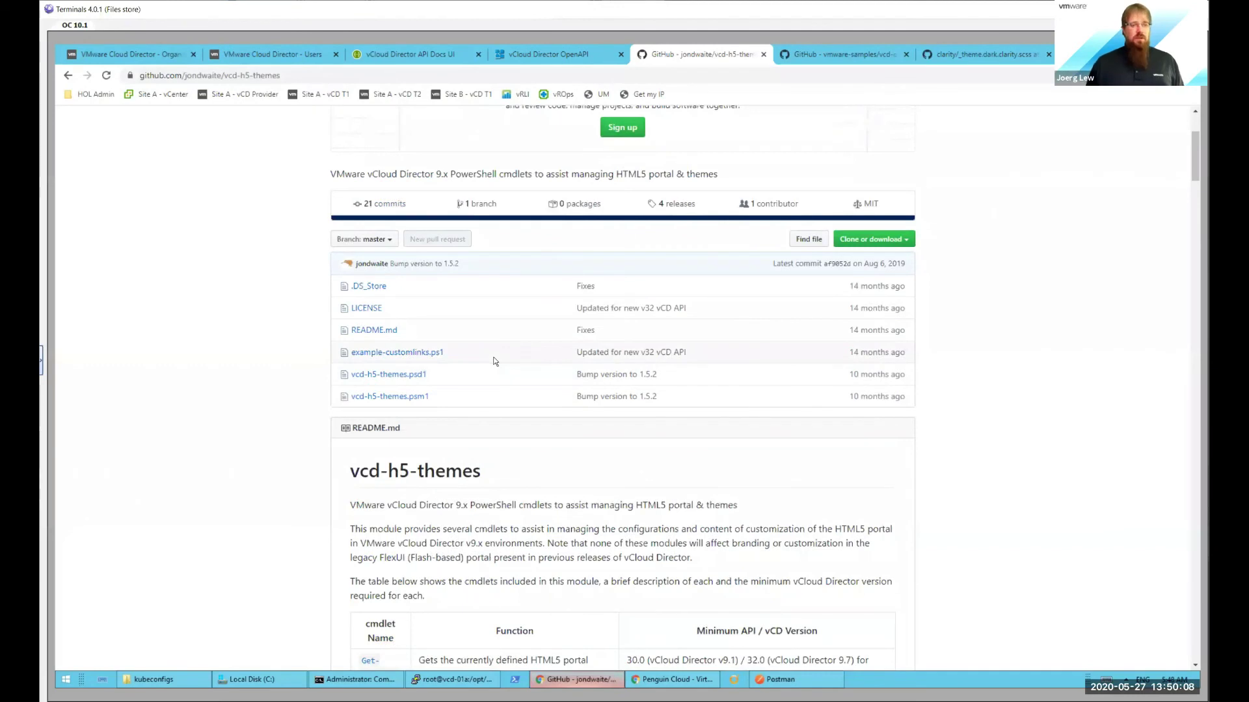
Step: Return to the provider portal's Organizations list in VMware Cloud Director, and switch to the Penguin Cloud browser window
left_click(165, 42)
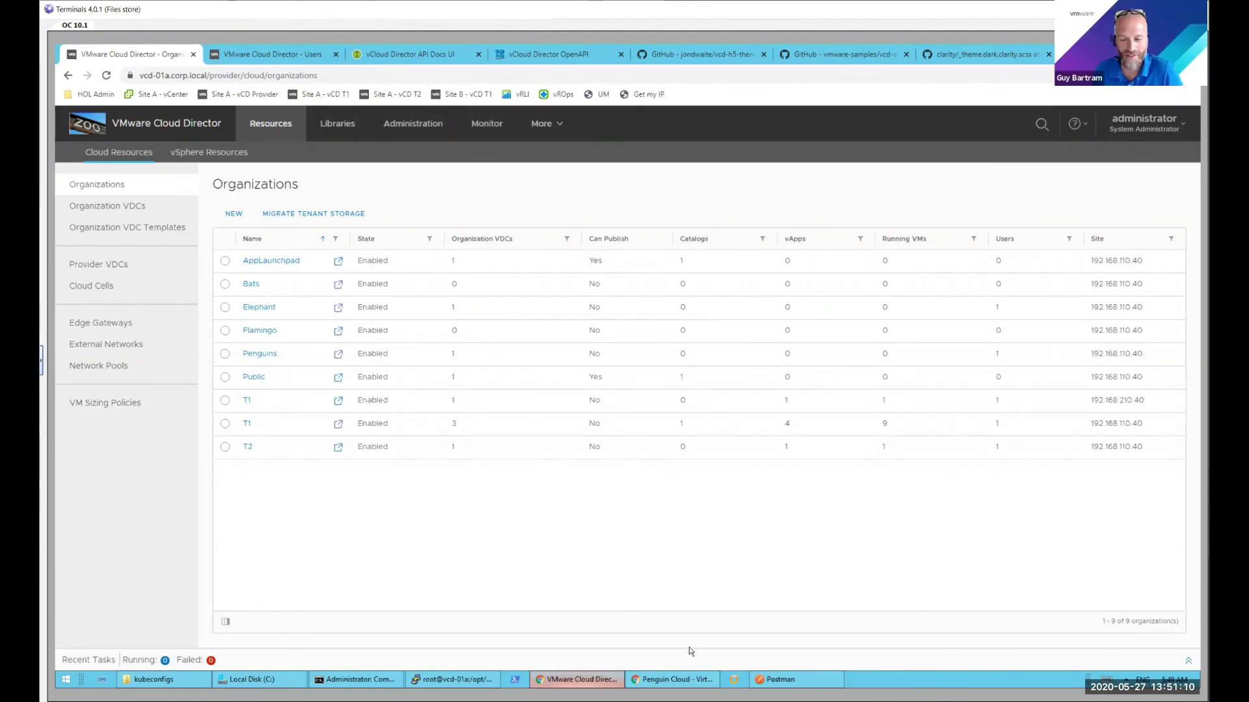
left_click(678, 680)
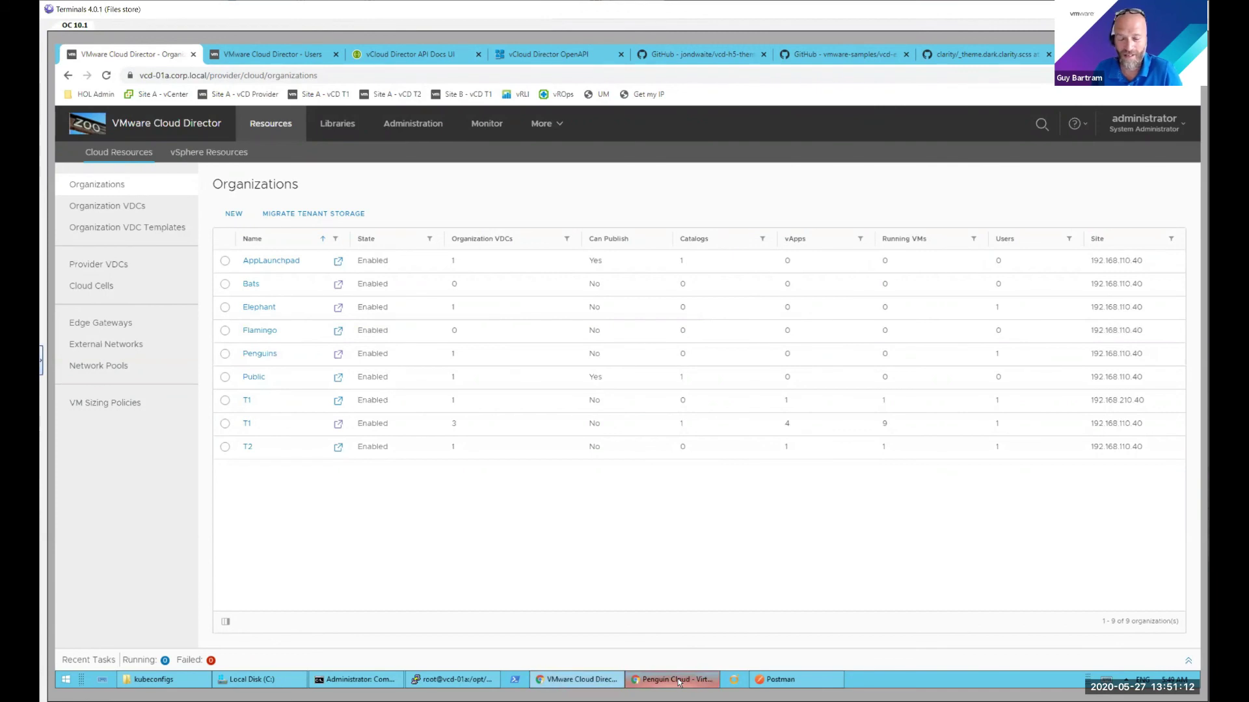